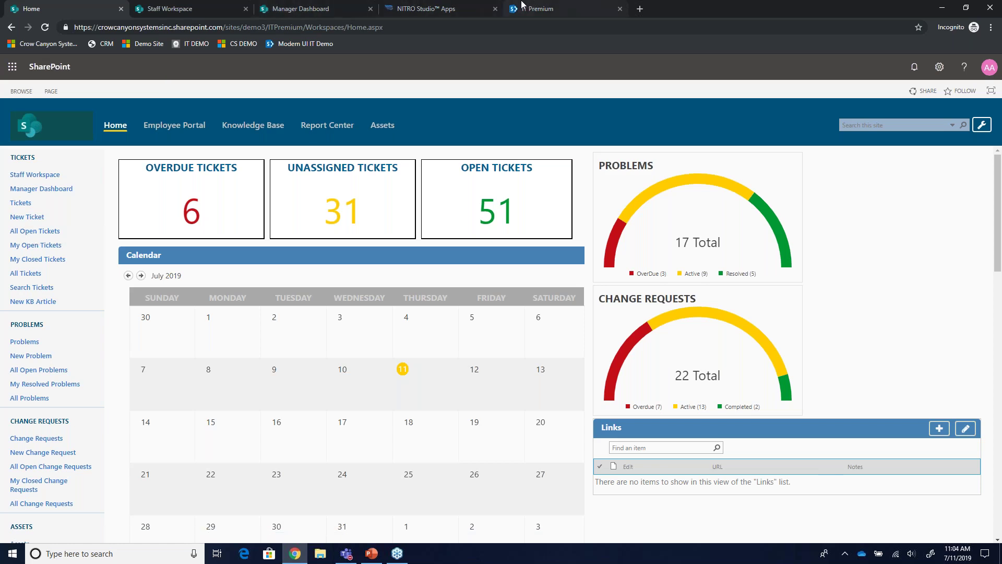
Open the form for submitting a new ticket in the IT Premium portal
{"action": "left_click", "coordinate": [538, 6]}
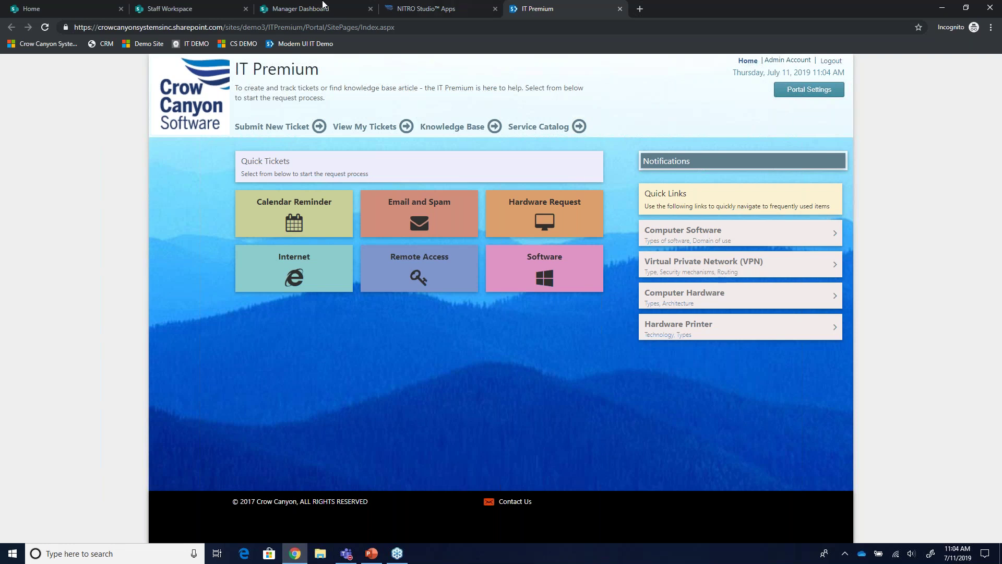
{"action": "left_click", "coordinate": [81, 11]}
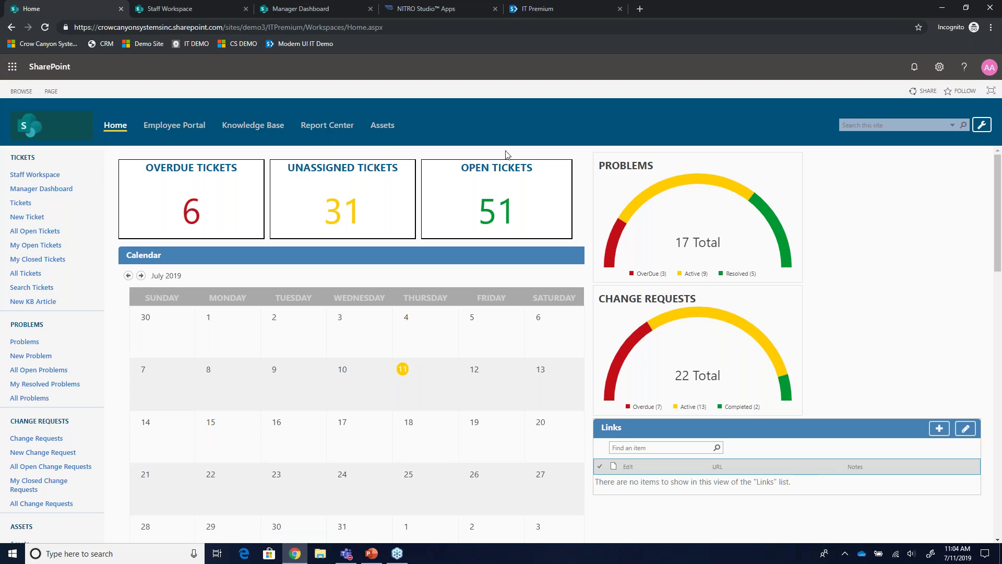
{"action": "left_click", "coordinate": [547, 6]}
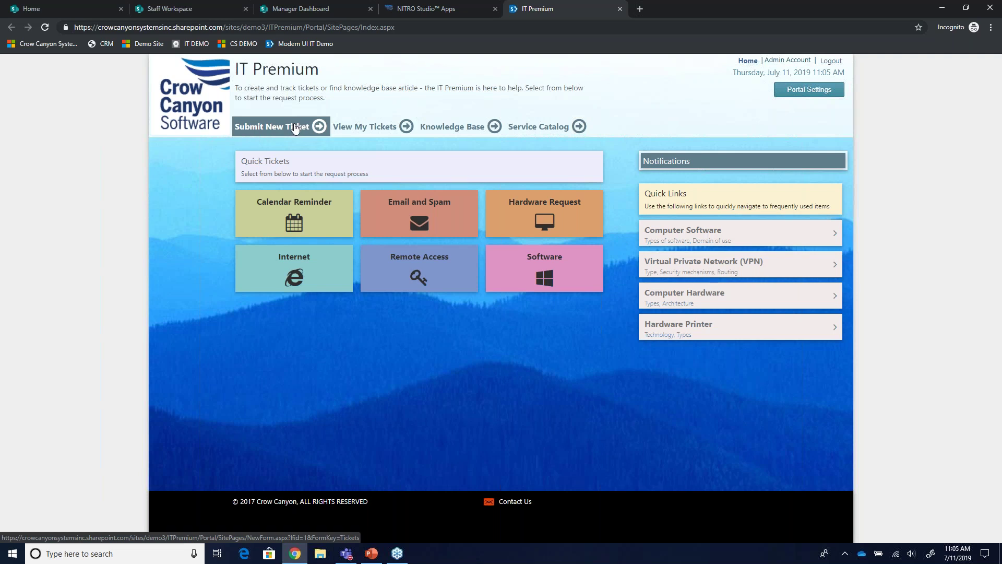
{"action": "left_click", "coordinate": [296, 127]}
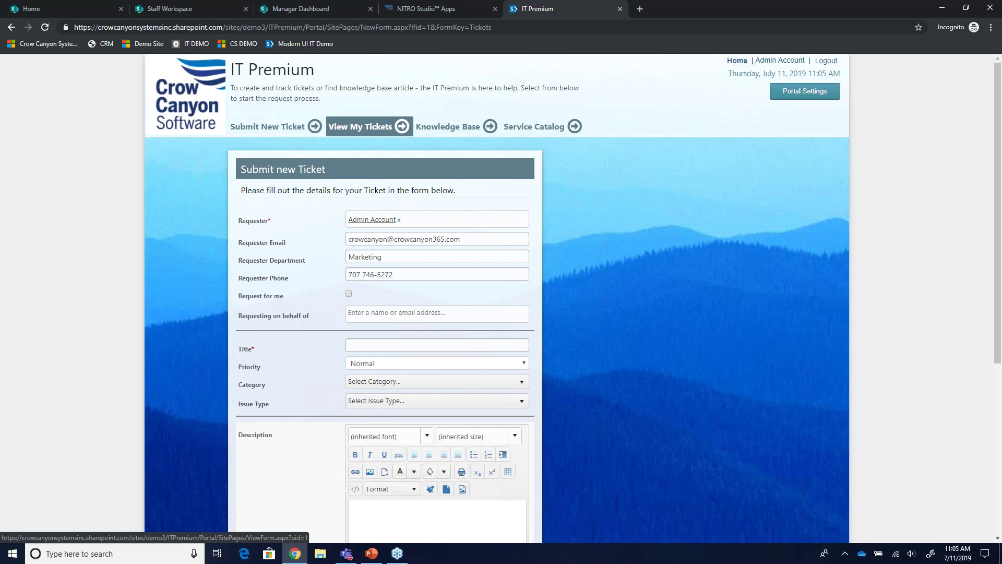
Examine the new ticket form from the requester details through the issue fields, description, additional information and file attachments
{"action": "scroll", "coordinate": [632, 286], "scroll_direction": "down", "scroll_amount": 1}
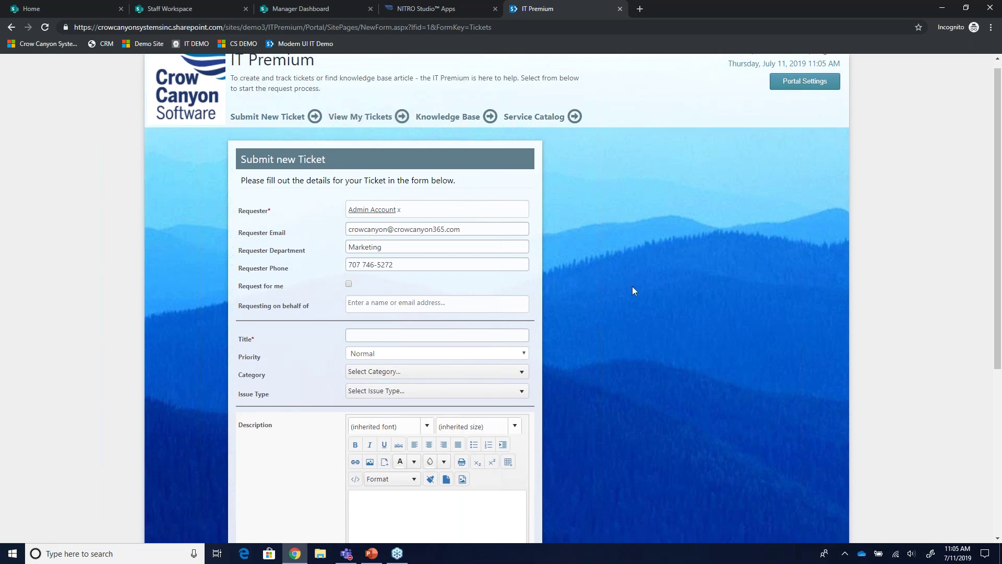
{"action": "scroll", "coordinate": [631, 286], "scroll_direction": "up", "scroll_amount": 1}
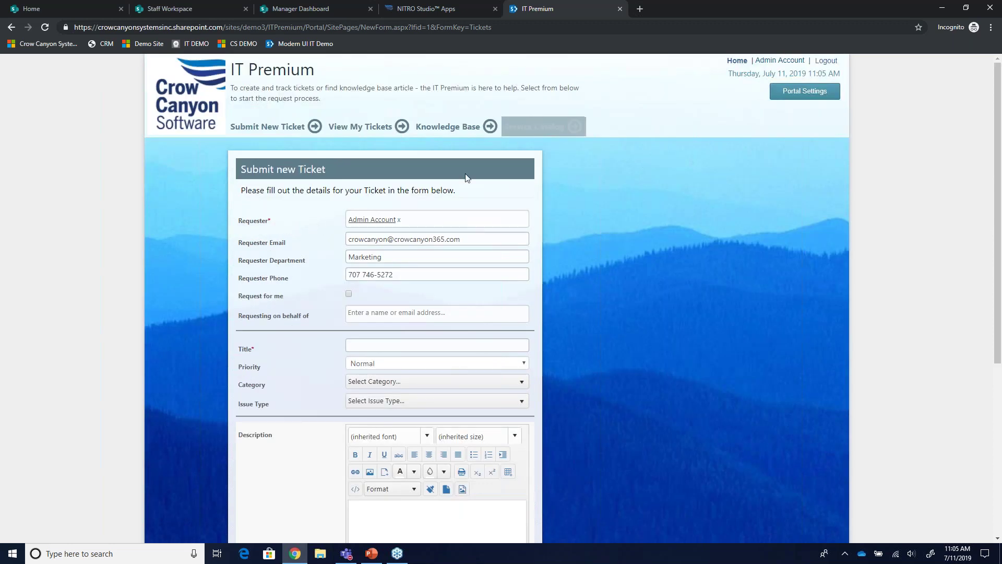
{"action": "scroll", "coordinate": [659, 309], "scroll_direction": "down", "scroll_amount": 2}
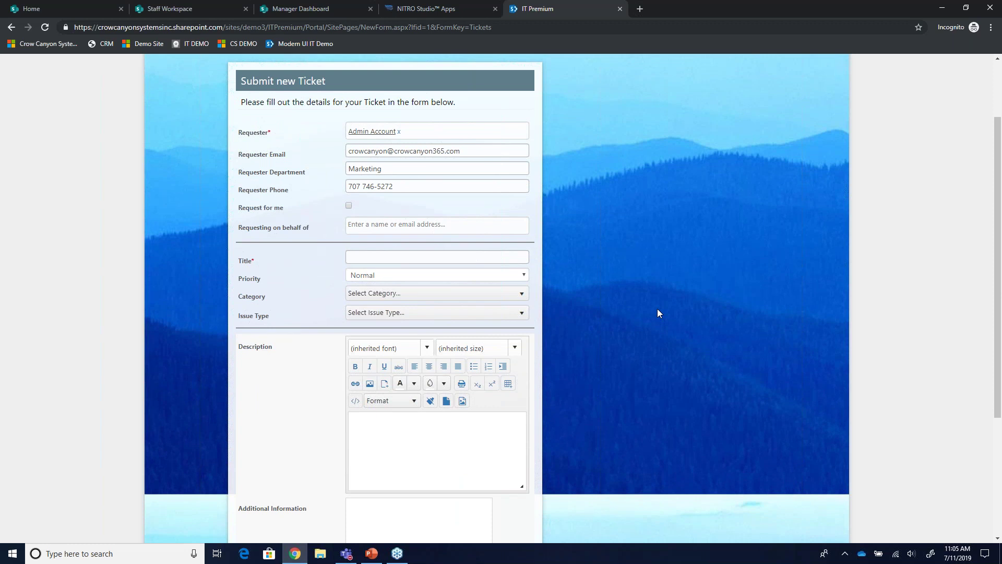
{"action": "scroll", "coordinate": [657, 308], "scroll_direction": "down", "scroll_amount": 1}
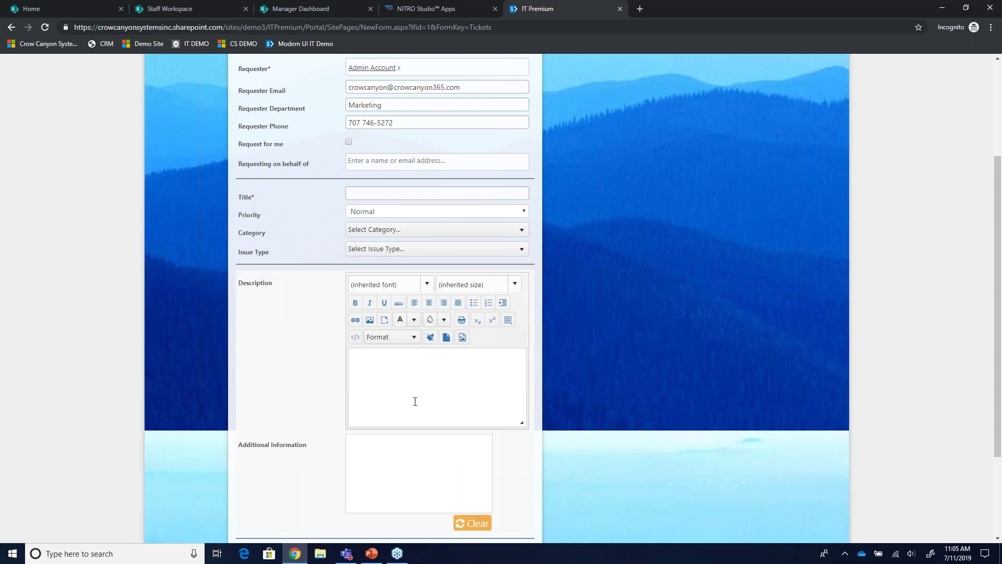
{"action": "scroll", "coordinate": [415, 401], "scroll_direction": "down", "scroll_amount": 2}
{"action": "scroll", "coordinate": [313, 295], "scroll_direction": "up", "scroll_amount": 1}
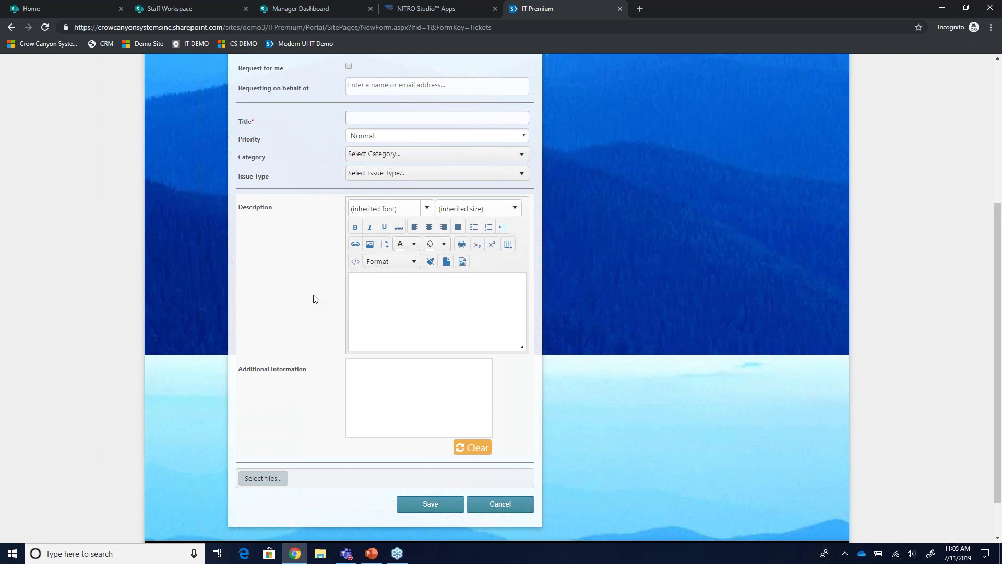
{"action": "scroll", "coordinate": [313, 298], "scroll_direction": "up", "scroll_amount": 3}
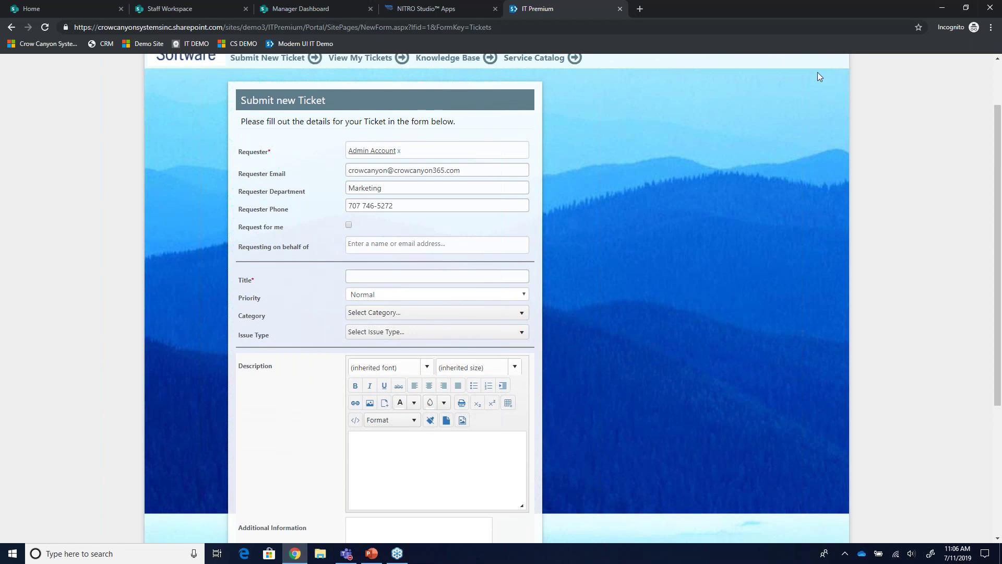
{"action": "scroll", "coordinate": [502, 216], "scroll_direction": "down", "scroll_amount": 1}
{"action": "scroll", "coordinate": [502, 217], "scroll_direction": "down", "scroll_amount": 1}
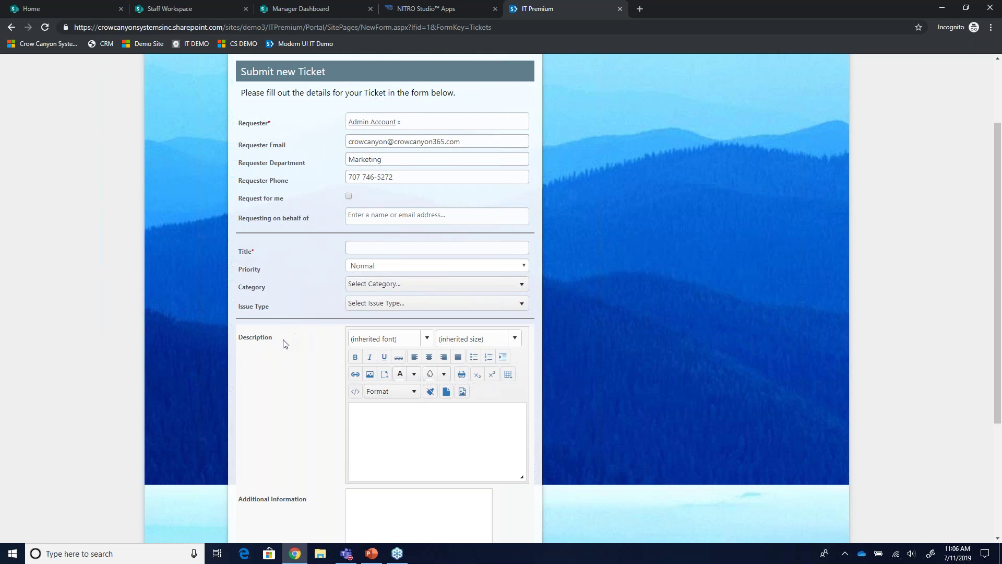
{"action": "scroll", "coordinate": [284, 343], "scroll_direction": "up", "scroll_amount": 3}
{"action": "scroll", "coordinate": [280, 346], "scroll_direction": "down", "scroll_amount": 1}
{"action": "scroll", "coordinate": [282, 352], "scroll_direction": "down", "scroll_amount": 1}
{"action": "scroll", "coordinate": [312, 283], "scroll_direction": "down", "scroll_amount": 2}
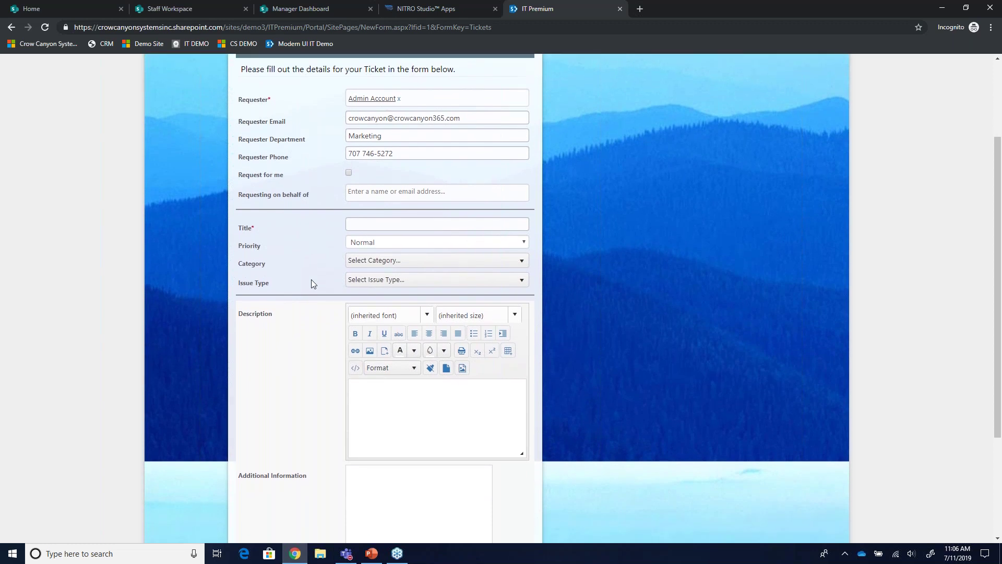
Title the ticket "Test Ticket" and set its category to Calendar with the issue type Can't book resource
{"action": "left_click", "coordinate": [364, 220]}
{"action": "type", "text": "Test Ticket"}
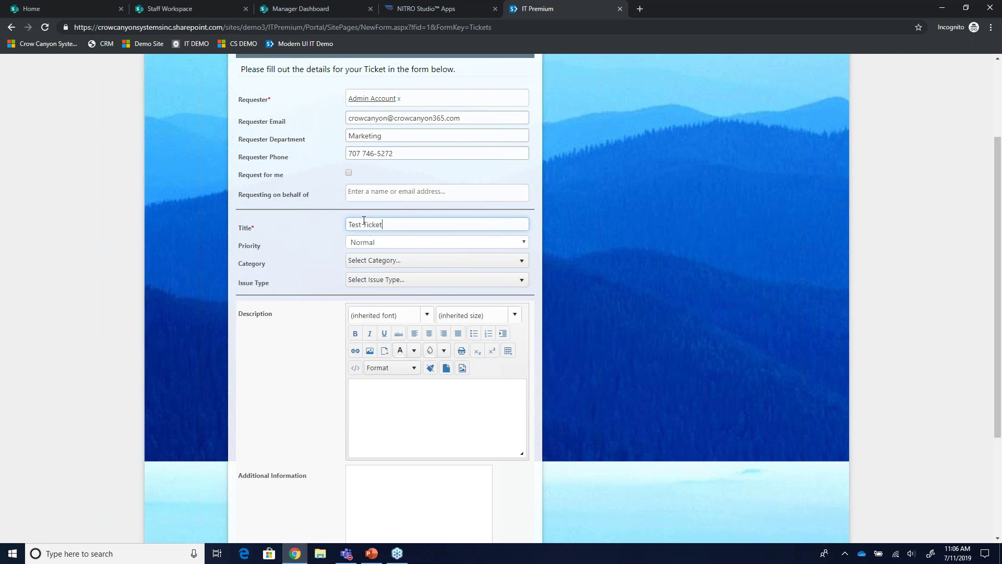
{"action": "left_click", "coordinate": [383, 262]}
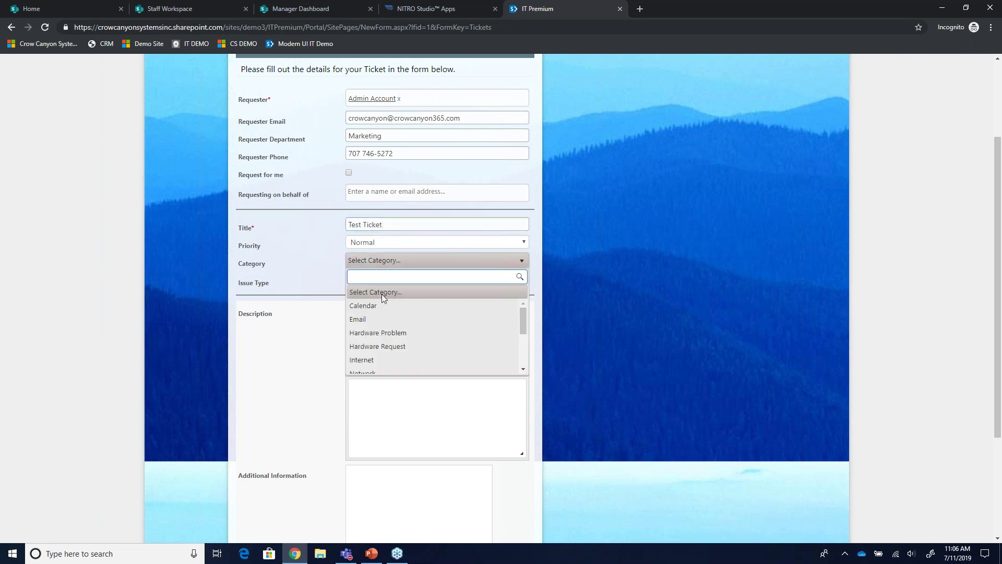
{"action": "left_click", "coordinate": [378, 308]}
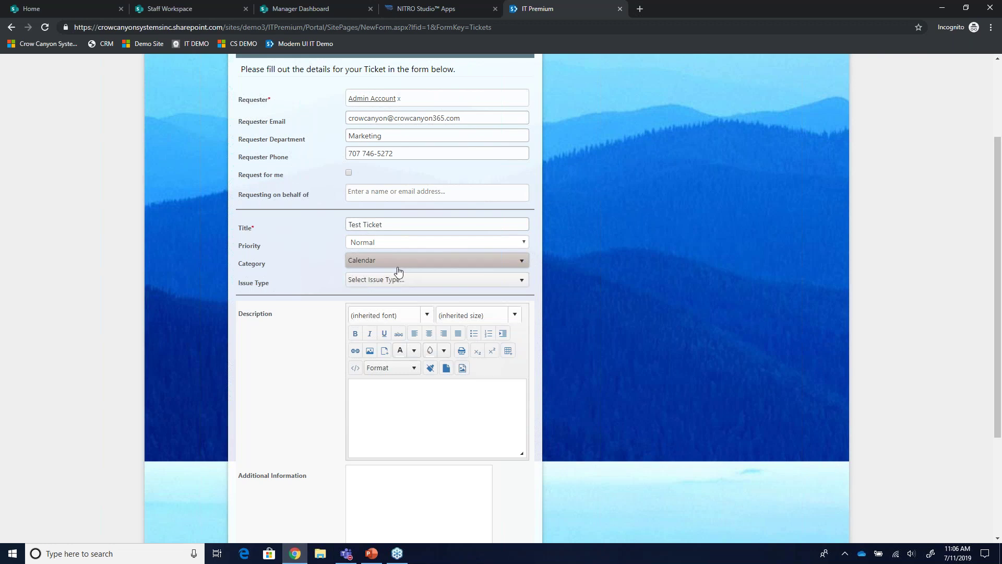
{"action": "left_click", "coordinate": [430, 286]}
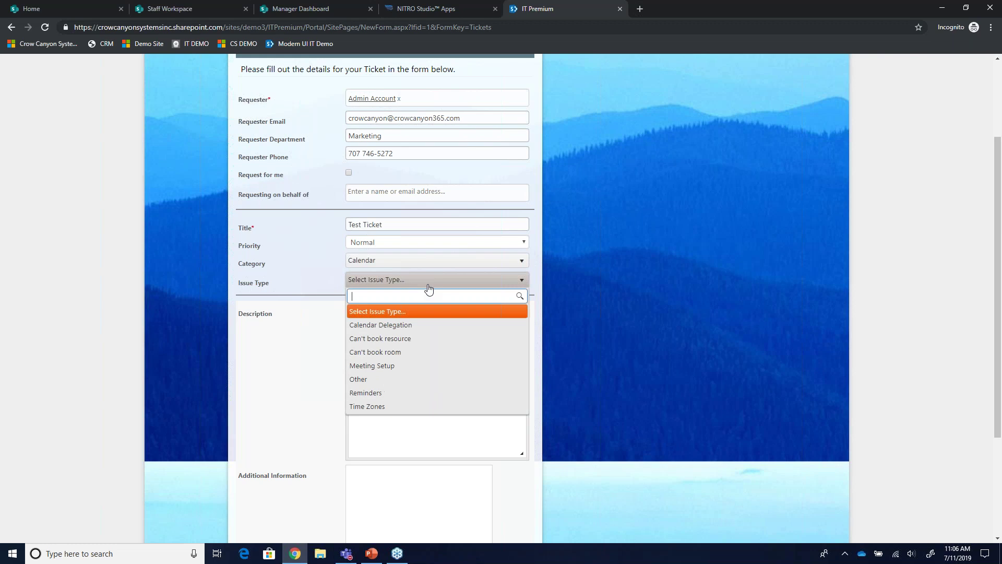
{"action": "left_click", "coordinate": [399, 336]}
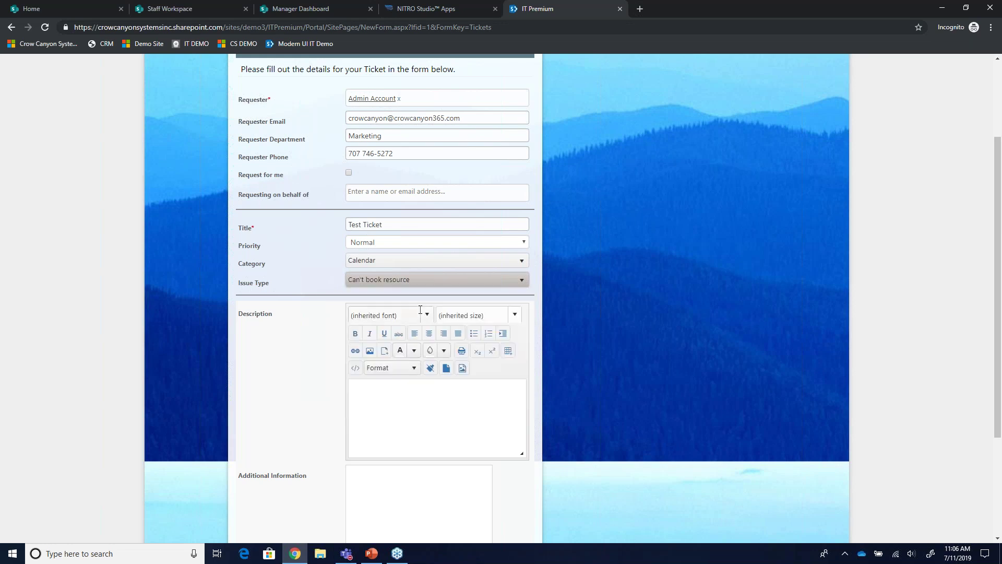
Change the ticket's category to Hardware Request with the issue type Copier, and save the ticket
{"action": "left_click", "coordinate": [441, 264]}
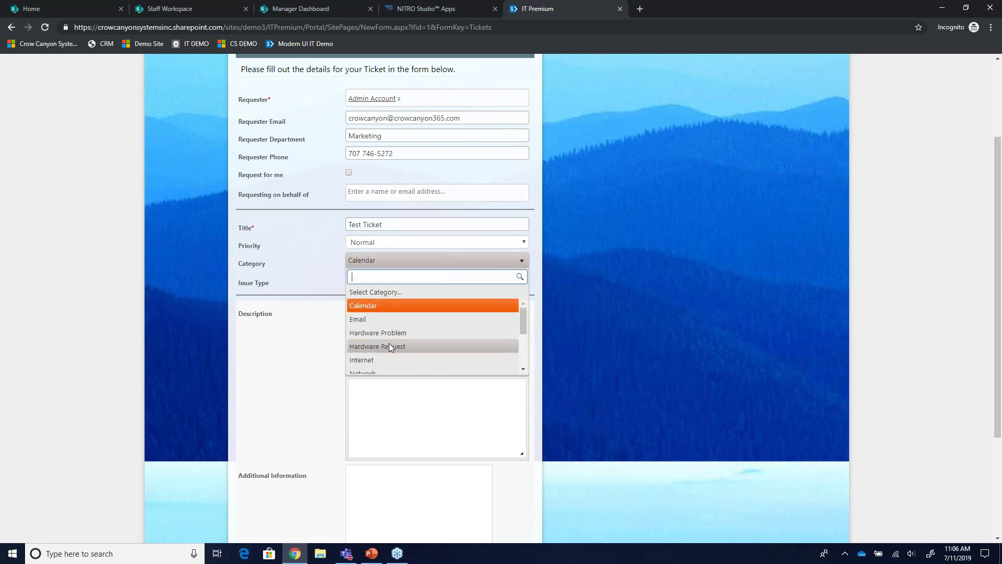
{"action": "left_click", "coordinate": [390, 345]}
{"action": "left_click", "coordinate": [422, 282]}
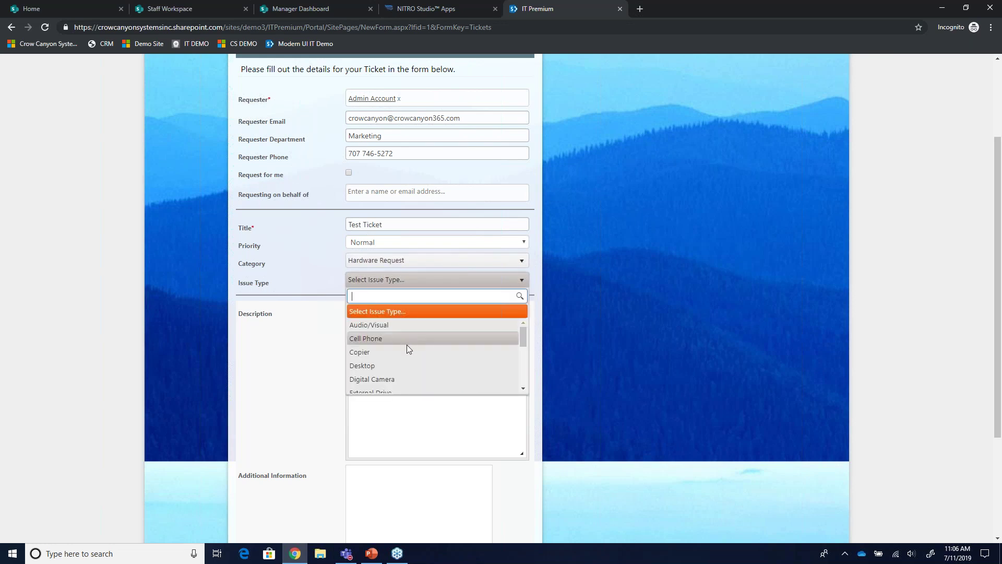
{"action": "left_click", "coordinate": [391, 356]}
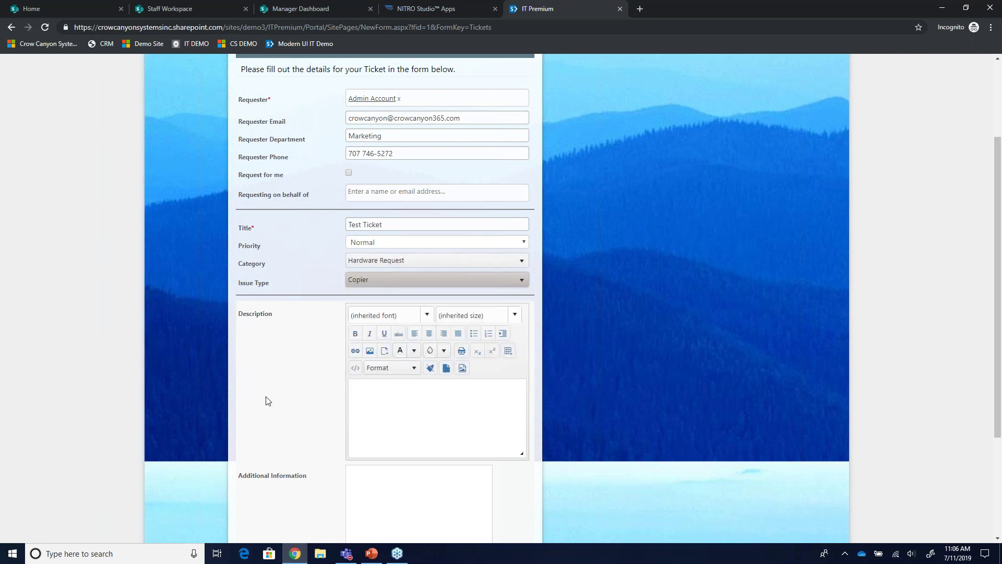
{"action": "scroll", "coordinate": [266, 400], "scroll_direction": "down", "scroll_amount": 1}
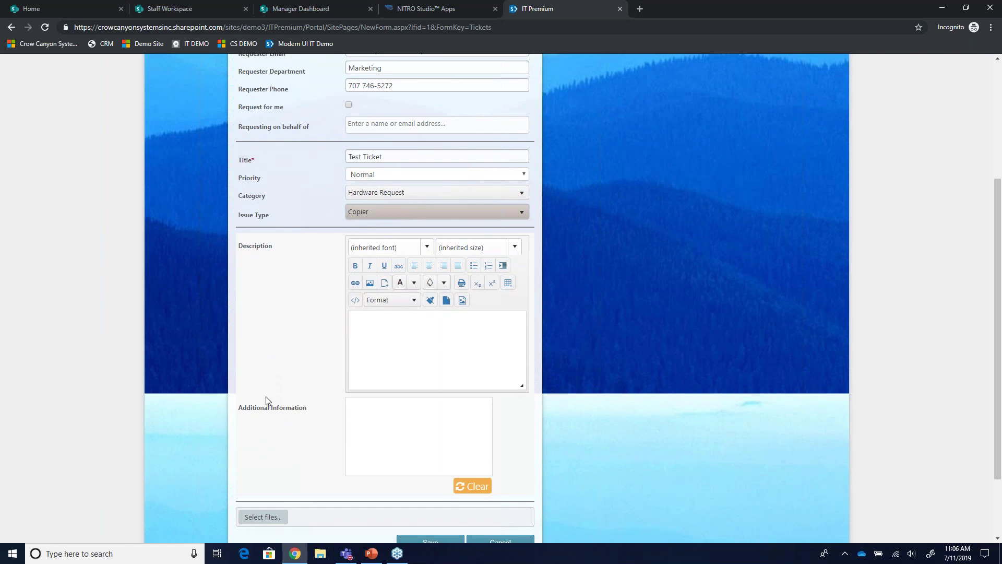
{"action": "scroll", "coordinate": [265, 402], "scroll_direction": "down", "scroll_amount": 1}
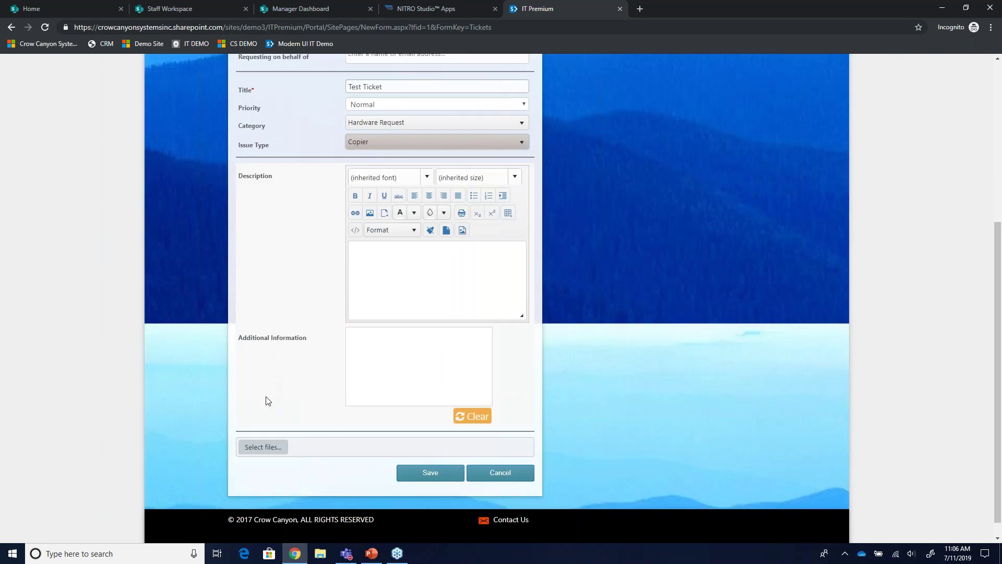
{"action": "left_click", "coordinate": [415, 466]}
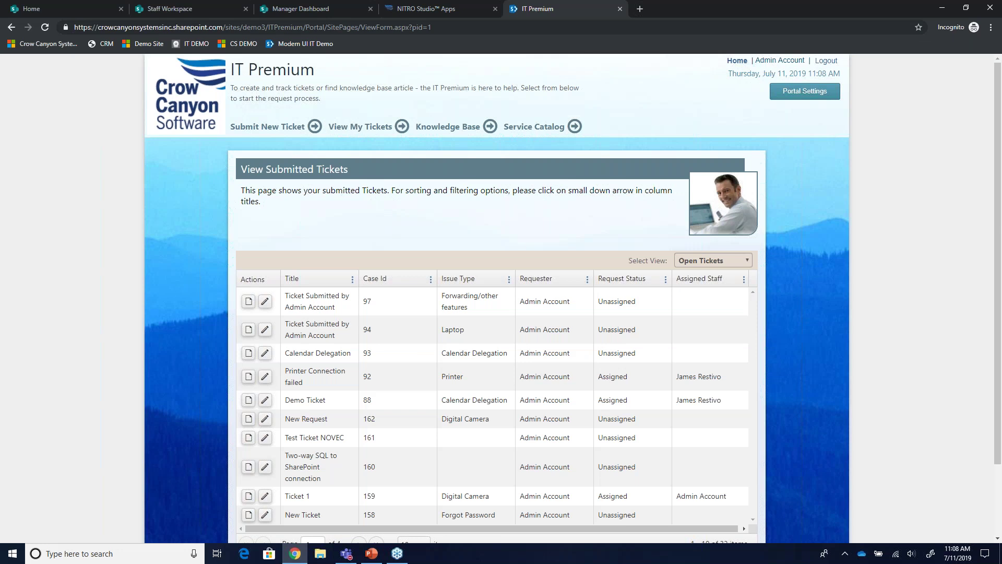
Open the first ticket in the submitted tickets list for viewing and expand its Ticket Description section
{"action": "scroll", "coordinate": [496, 297], "scroll_direction": "down", "scroll_amount": 1}
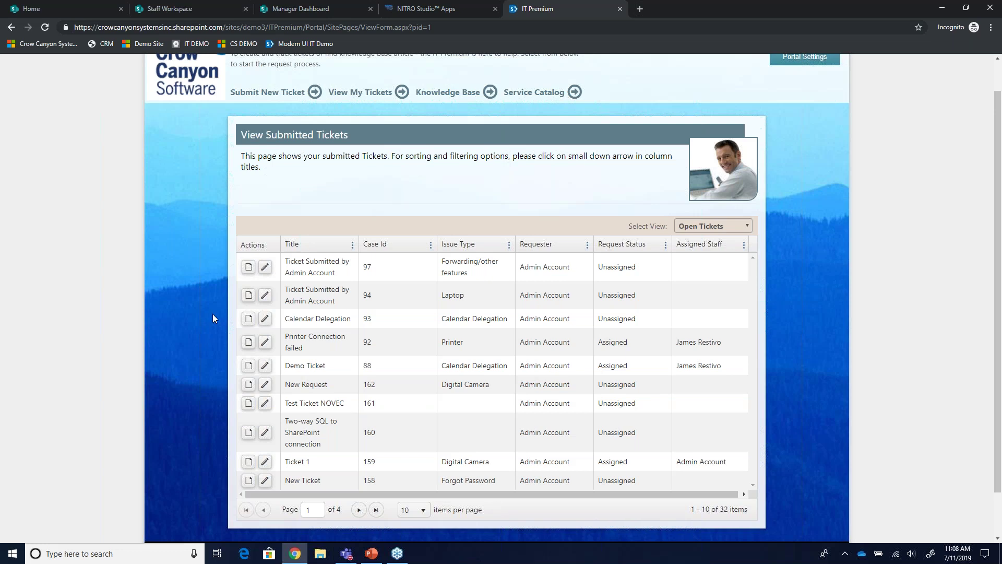
{"action": "left_click", "coordinate": [249, 268]}
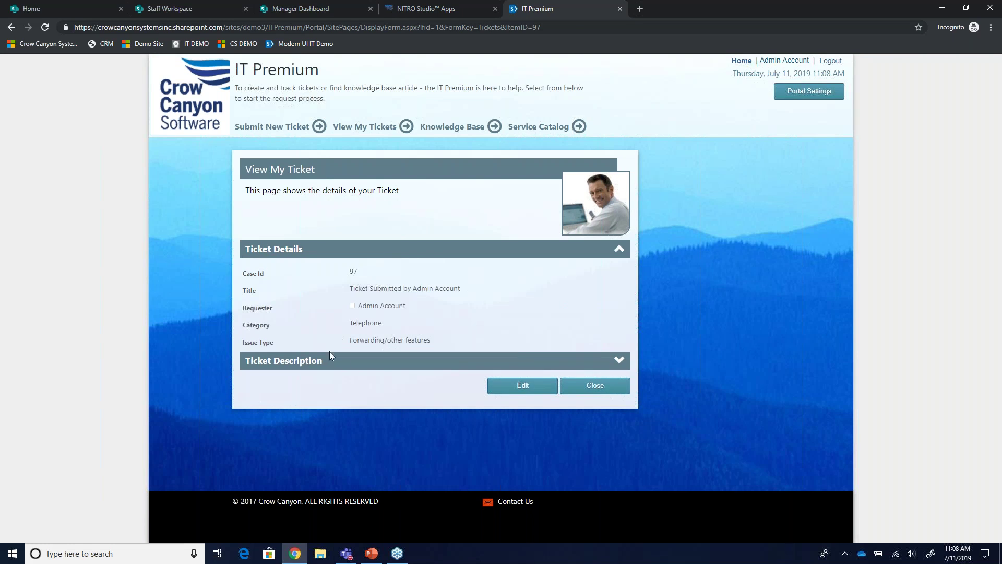
{"action": "left_click", "coordinate": [346, 361]}
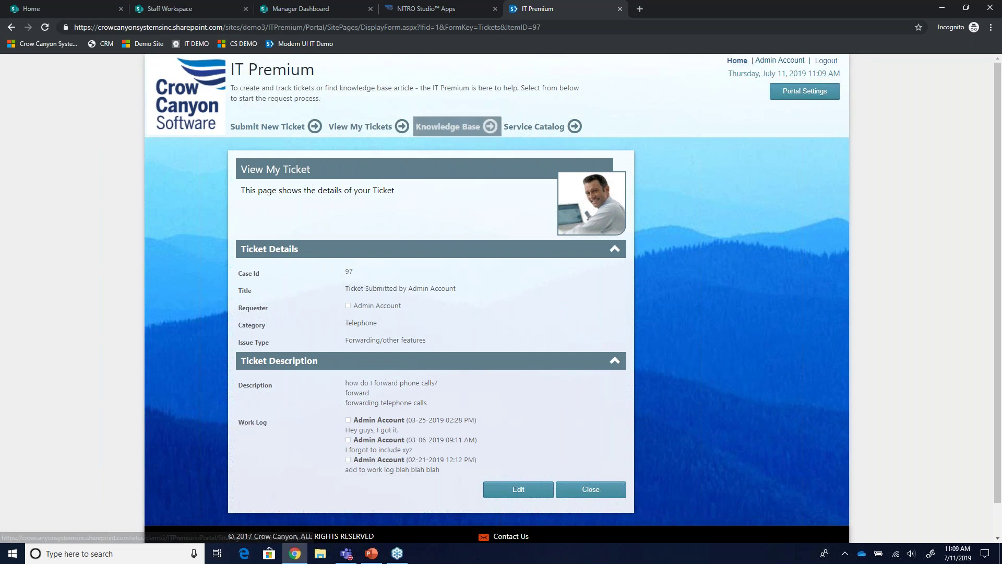
Open the portal's Knowledge Base search page and look over its frequently used, top rated and categorized articles
{"action": "left_click", "coordinate": [462, 138]}
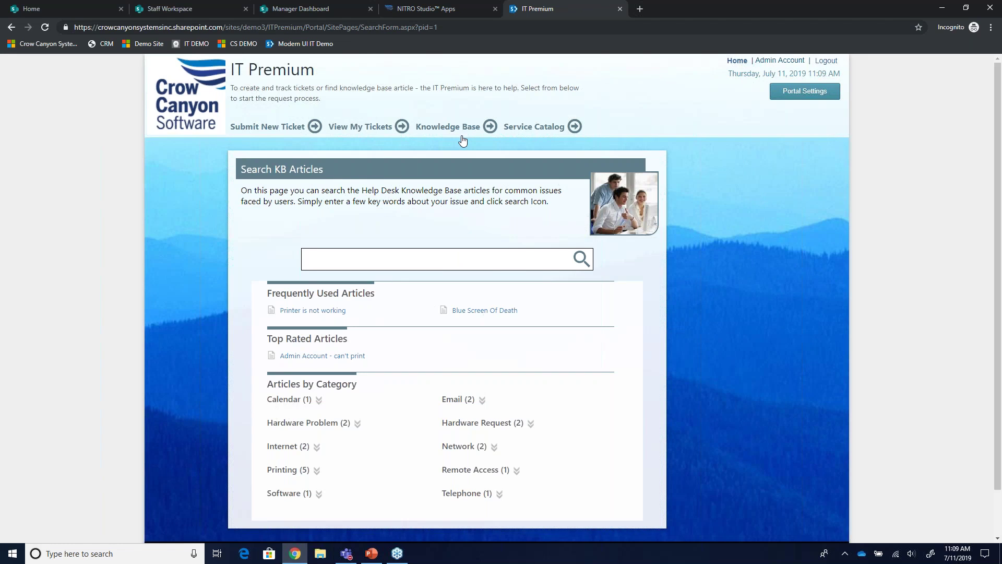
{"action": "scroll", "coordinate": [463, 140], "scroll_direction": "down", "scroll_amount": 1}
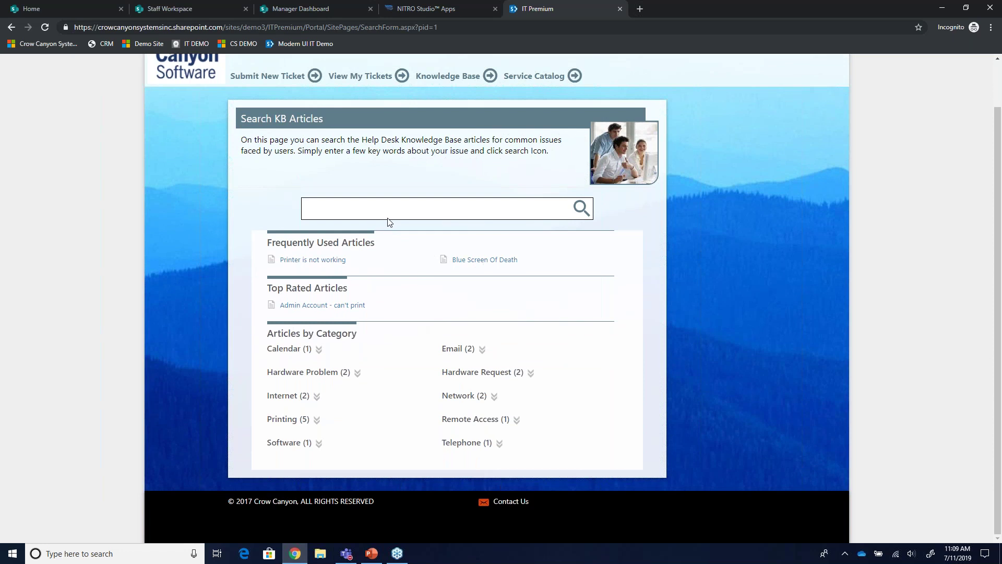
{"action": "scroll", "coordinate": [389, 222], "scroll_direction": "up", "scroll_amount": 2}
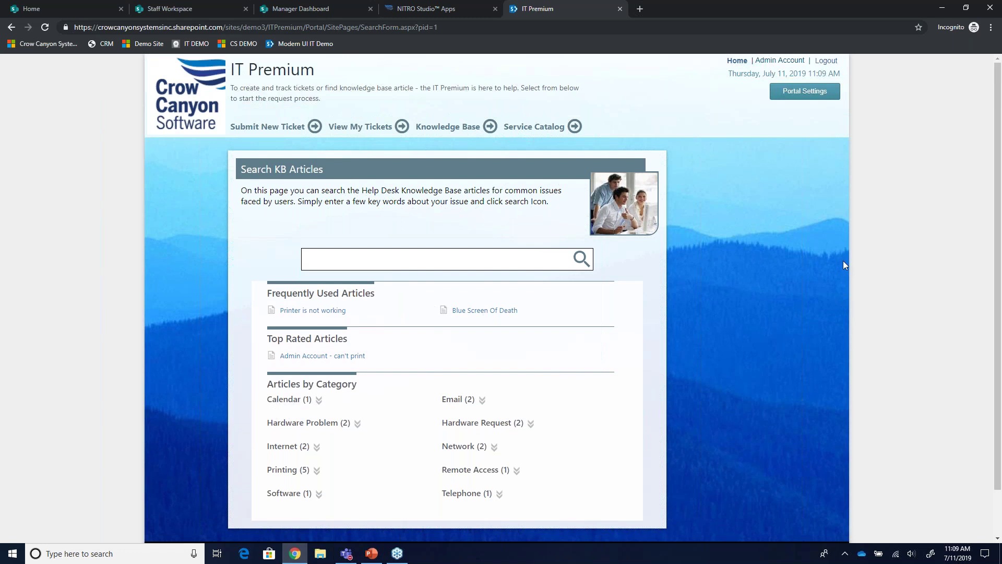
Open the portal settings and show the Background Image options under Common UI Settings
{"action": "left_click", "coordinate": [810, 92]}
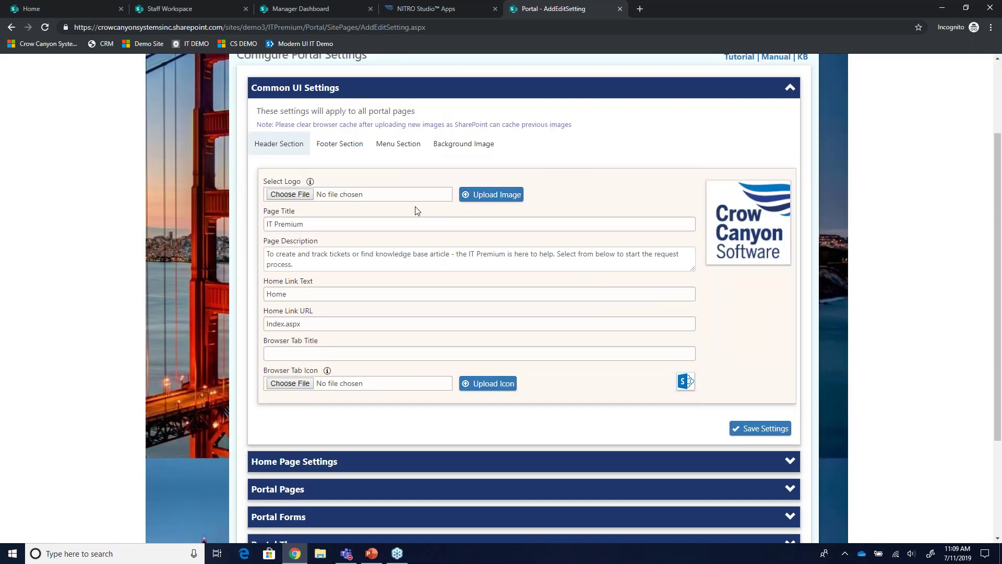
{"action": "left_click", "coordinate": [459, 153]}
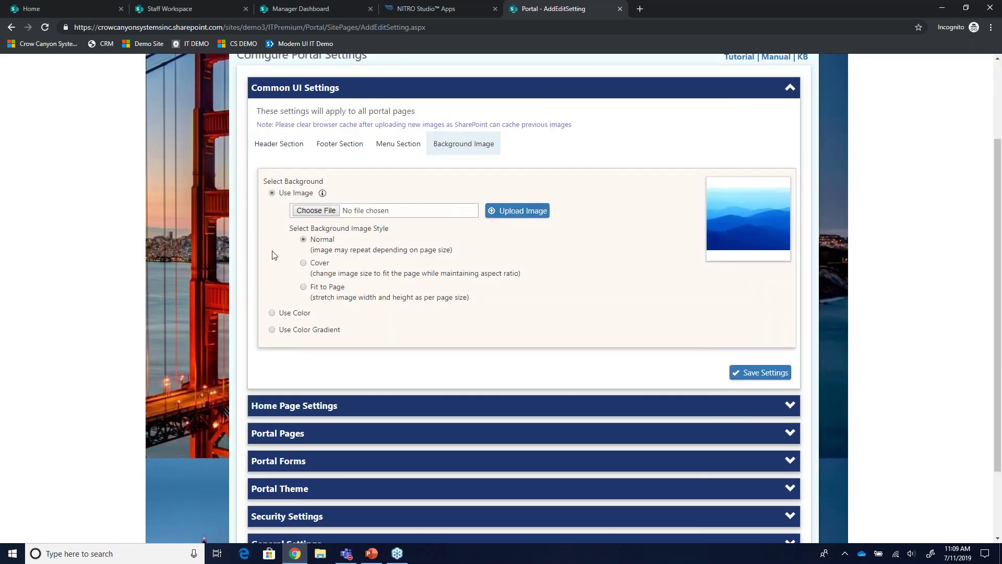
Expand the Home Page Settings and Portal Forms sections of the portal configuration to view their options
{"action": "scroll", "coordinate": [399, 316], "scroll_direction": "down", "scroll_amount": 2}
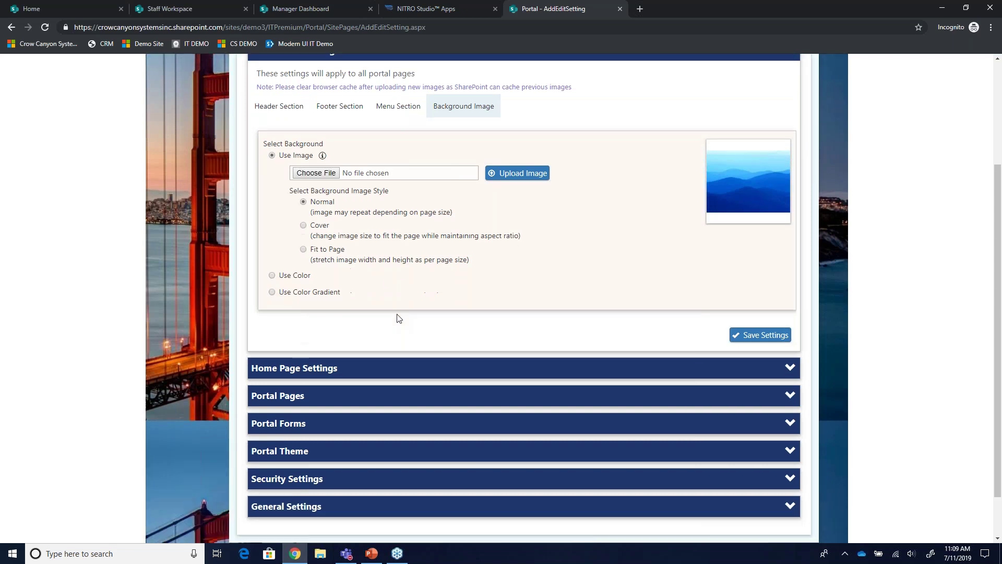
{"action": "left_click", "coordinate": [770, 322]}
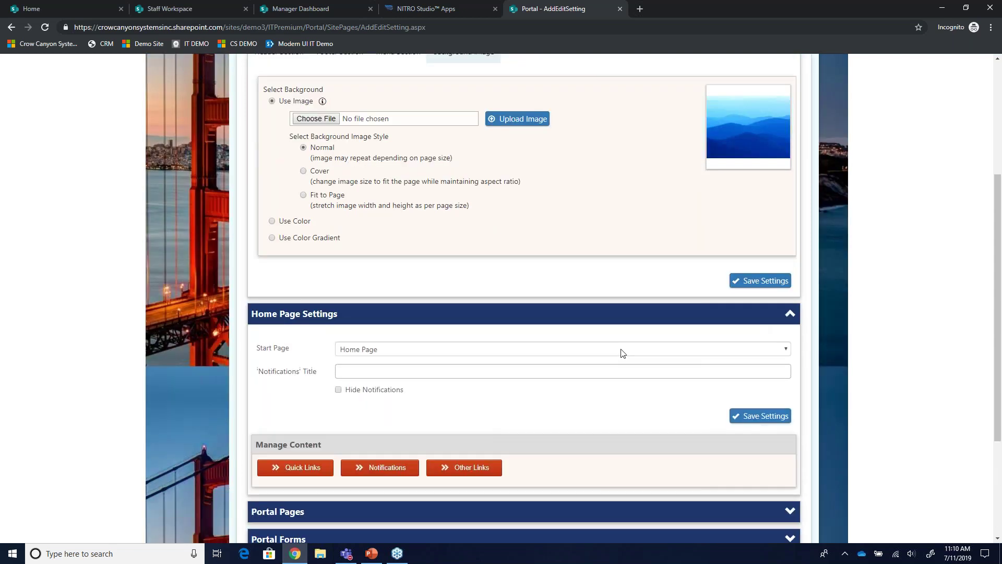
{"action": "scroll", "coordinate": [282, 409], "scroll_direction": "down", "scroll_amount": 1}
{"action": "scroll", "coordinate": [378, 407], "scroll_direction": "down", "scroll_amount": 2}
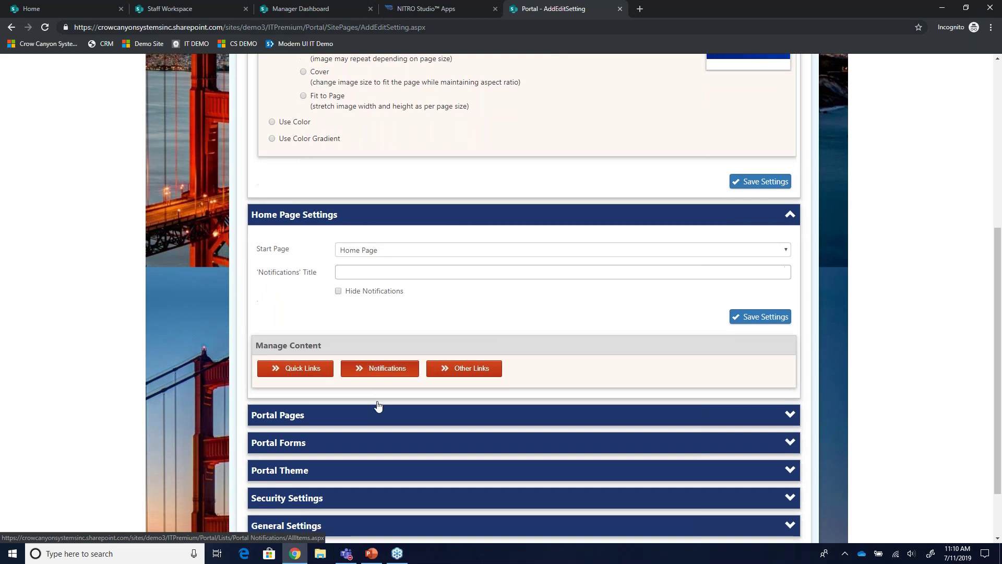
{"action": "left_click", "coordinate": [408, 378]}
{"action": "scroll", "coordinate": [407, 374], "scroll_direction": "down", "scroll_amount": 1}
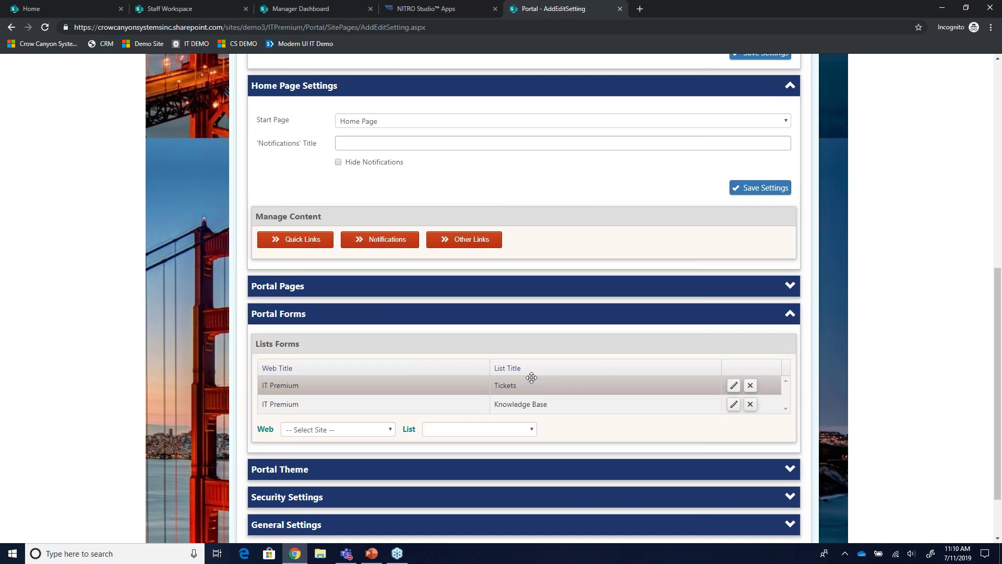
Expand the Security Settings section of the portal configuration to view the SharePoint group access options
{"action": "scroll", "coordinate": [531, 377], "scroll_direction": "down", "scroll_amount": 2}
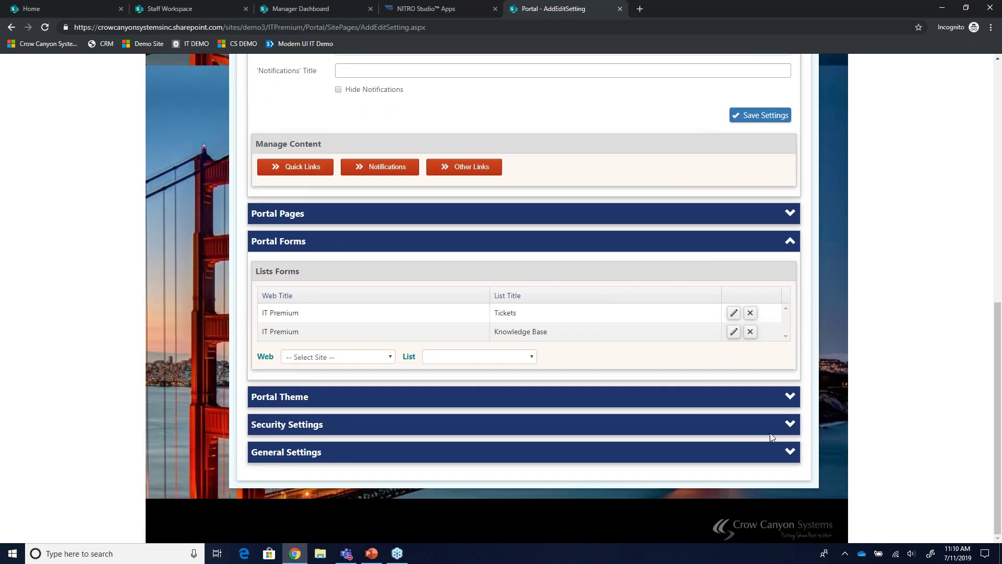
{"action": "left_click", "coordinate": [789, 427]}
{"action": "scroll", "coordinate": [788, 431], "scroll_direction": "down", "scroll_amount": 2}
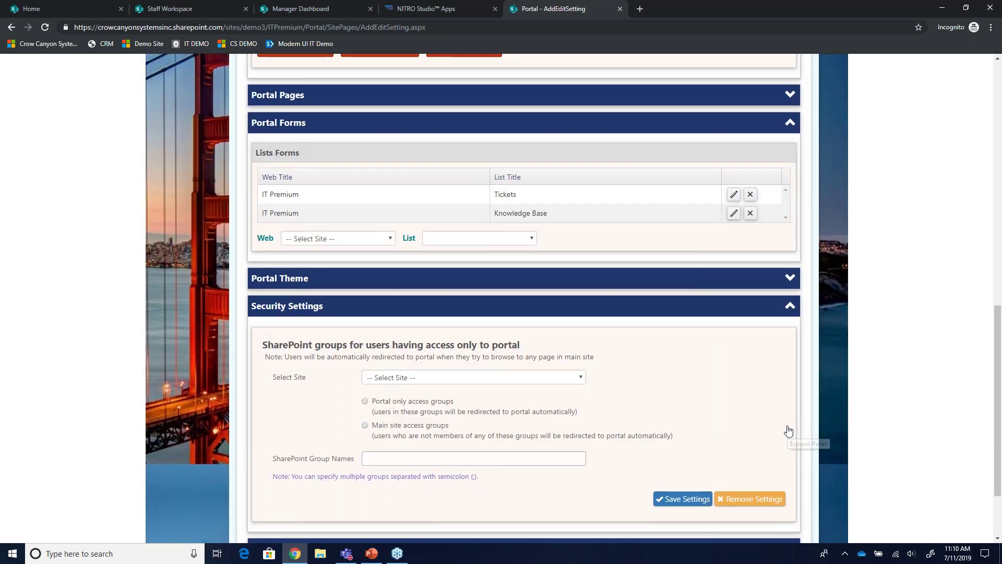
Return from the configuration page to the portal home page and switch to the help desk site's Home page
{"action": "scroll", "coordinate": [754, 187], "scroll_direction": "up", "scroll_amount": 10}
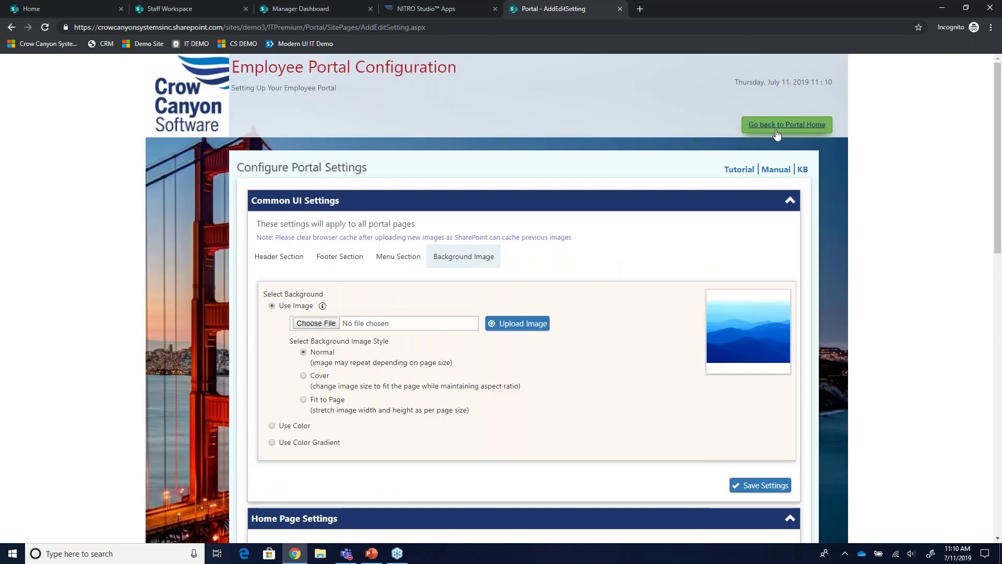
{"action": "left_click", "coordinate": [776, 131]}
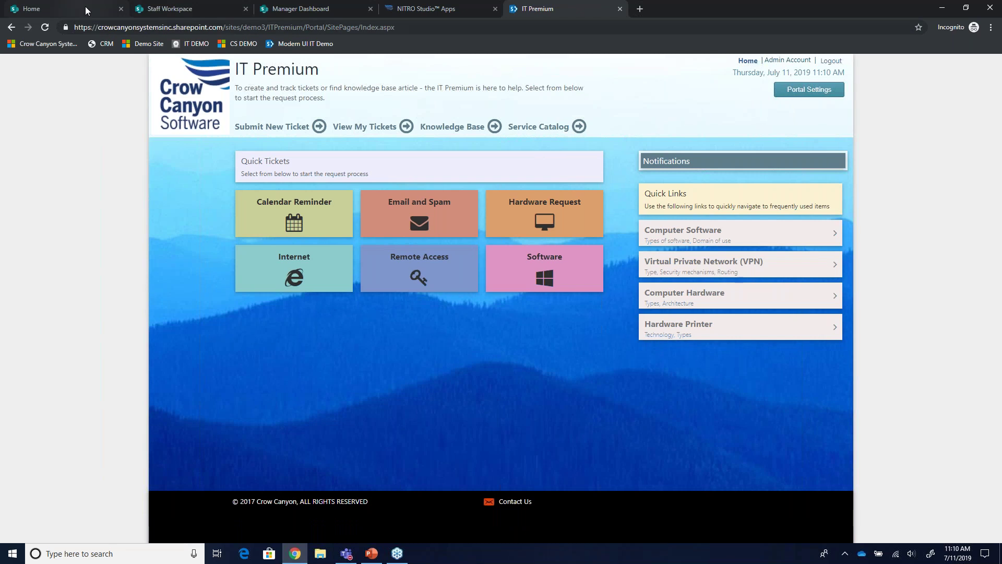
{"action": "left_click", "coordinate": [85, 6]}
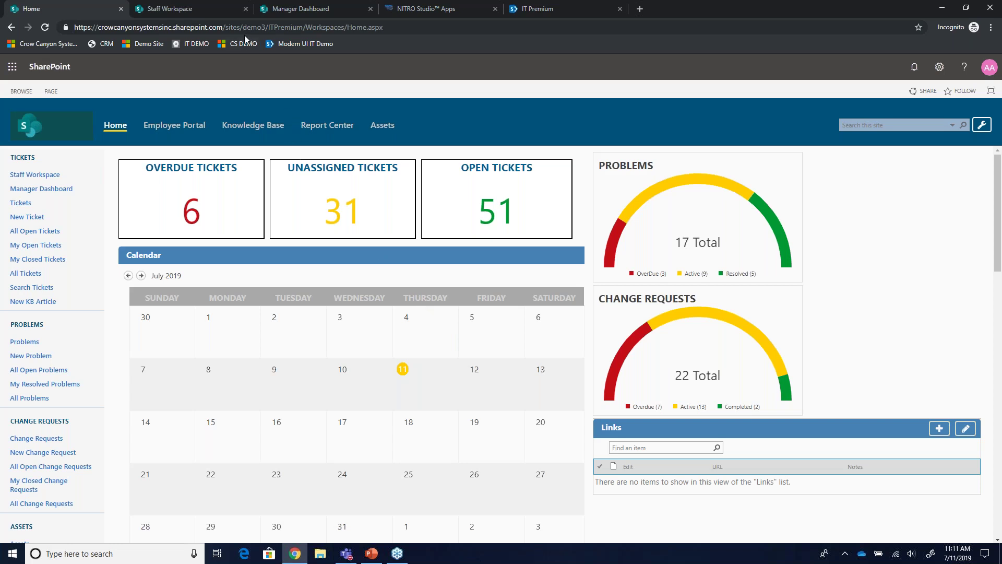
Show the Staff Workspace and look over its My Tickets, My Tasks and ticket chart sections
{"action": "left_click", "coordinate": [181, 7]}
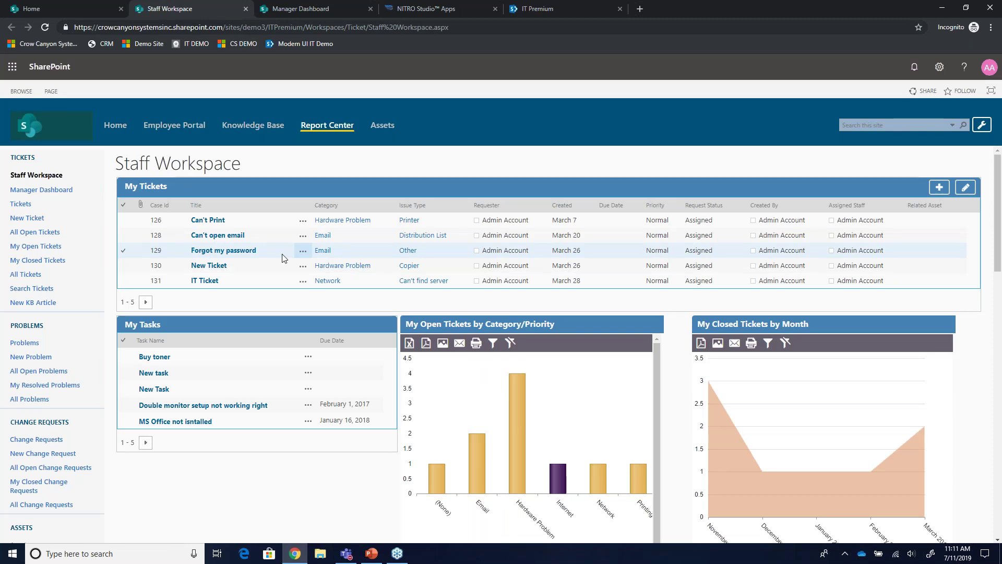
{"action": "scroll", "coordinate": [287, 257], "scroll_direction": "down", "scroll_amount": 1}
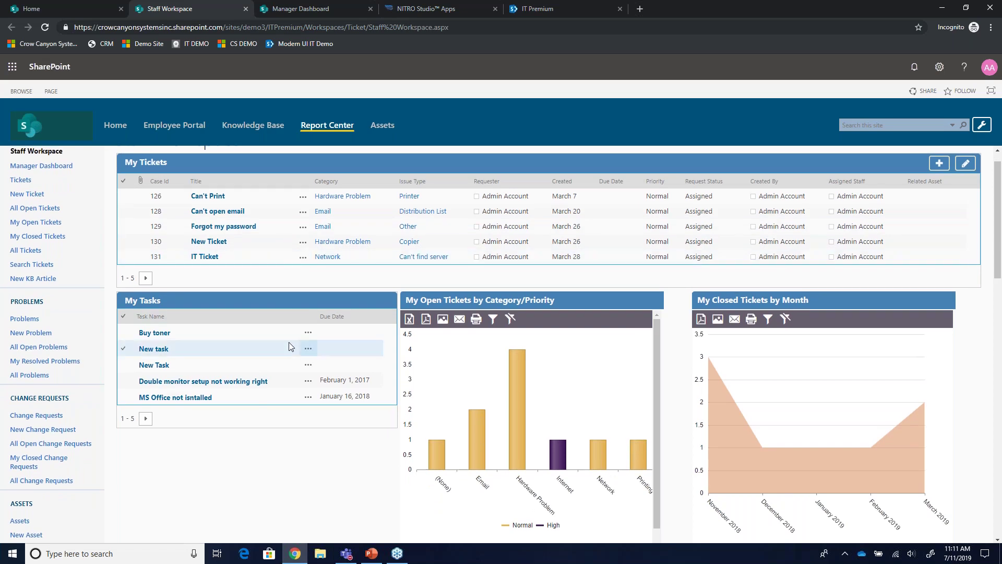
{"action": "scroll", "coordinate": [291, 347], "scroll_direction": "down", "scroll_amount": 2}
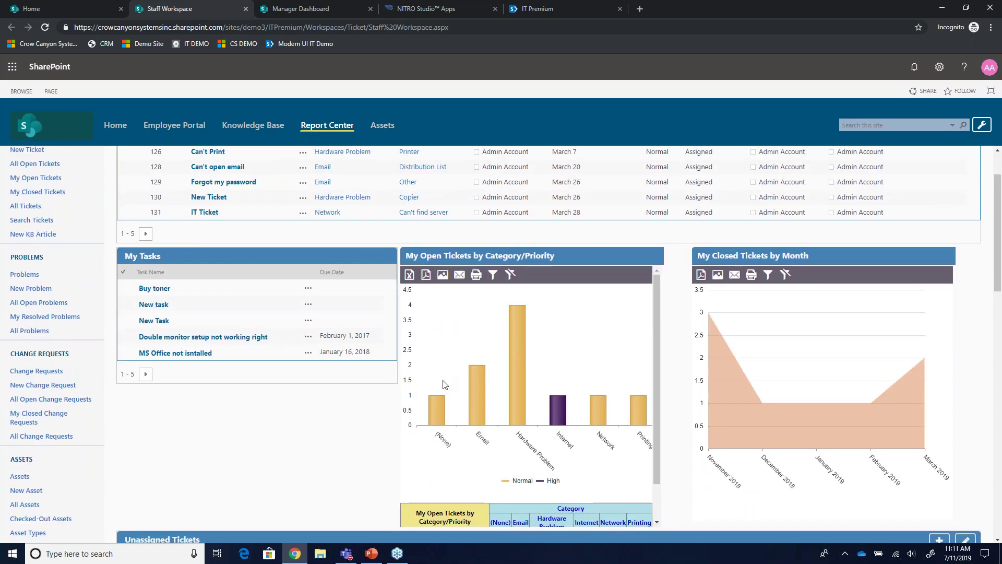
{"action": "scroll", "coordinate": [444, 384], "scroll_direction": "up", "scroll_amount": 3}
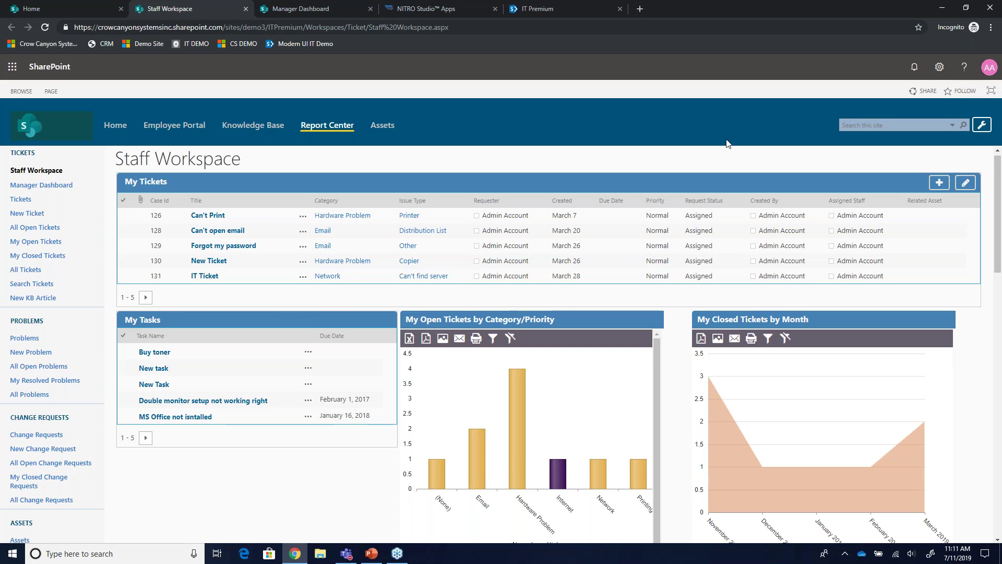
{"action": "scroll", "coordinate": [512, 175], "scroll_direction": "up", "scroll_amount": 1}
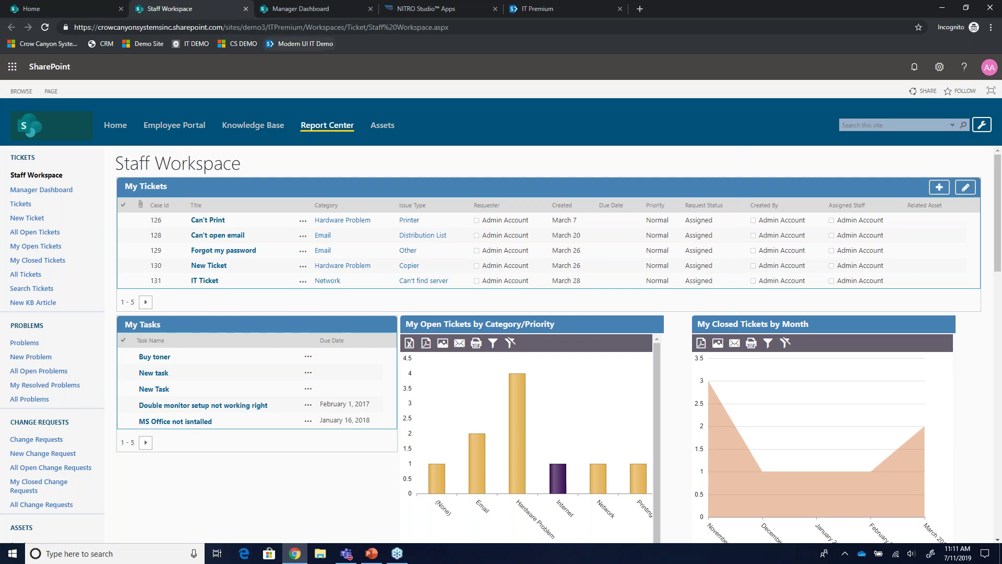
Show the Manager Dashboard and look over its overdue tickets, staff load, category and monthly ticket charts
{"action": "left_click", "coordinate": [286, 10]}
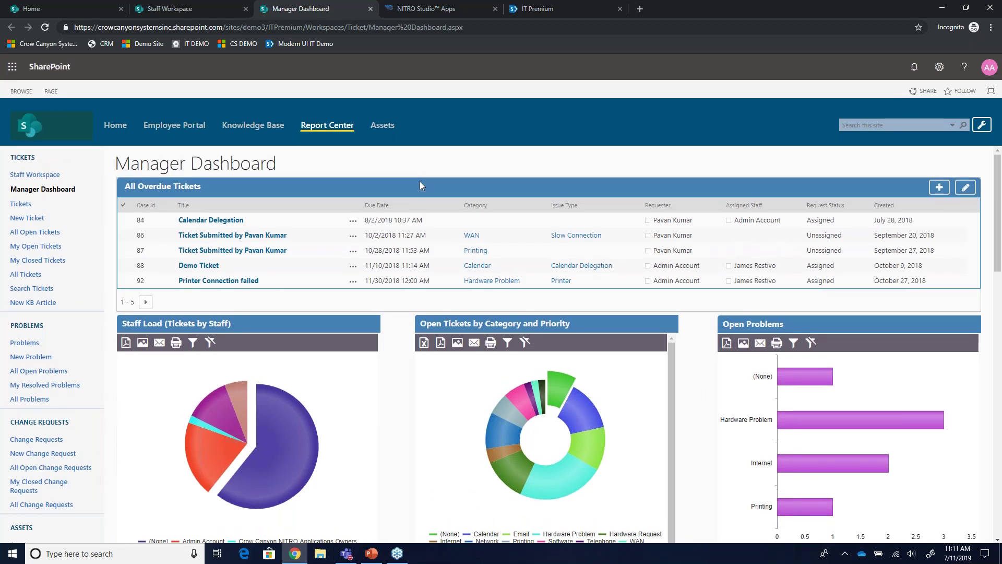
{"action": "scroll", "coordinate": [370, 256], "scroll_direction": "down", "scroll_amount": 2}
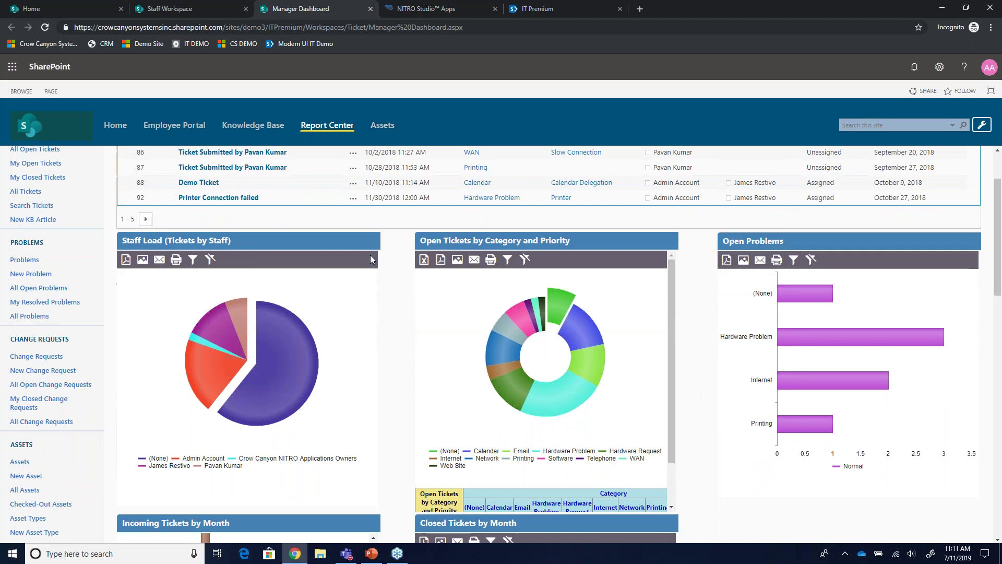
{"action": "scroll", "coordinate": [381, 272], "scroll_direction": "down", "scroll_amount": 1}
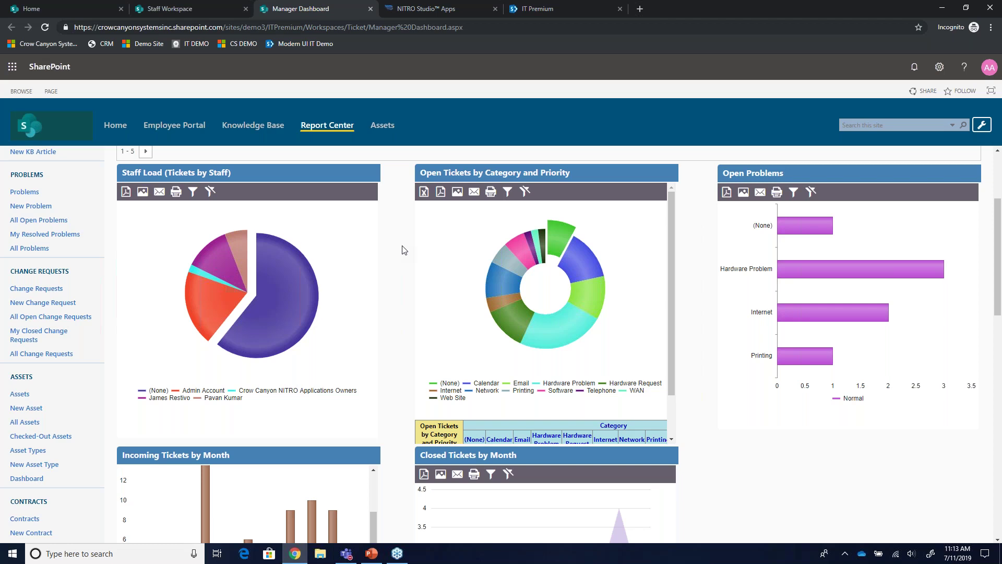
{"action": "scroll", "coordinate": [402, 250], "scroll_direction": "down", "scroll_amount": 4}
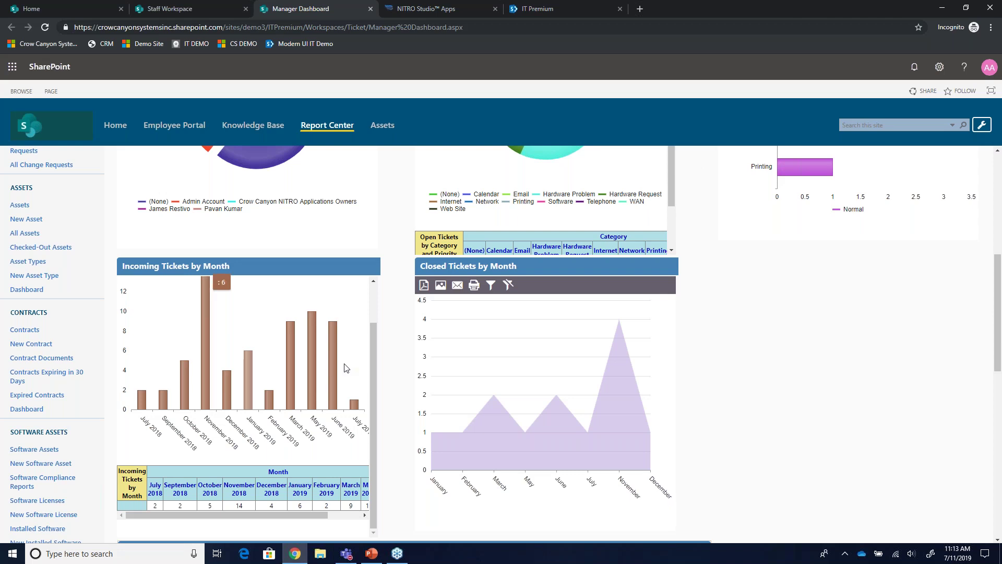
{"action": "scroll", "coordinate": [346, 383], "scroll_direction": "up", "scroll_amount": 3}
{"action": "scroll", "coordinate": [346, 382], "scroll_direction": "up", "scroll_amount": 3}
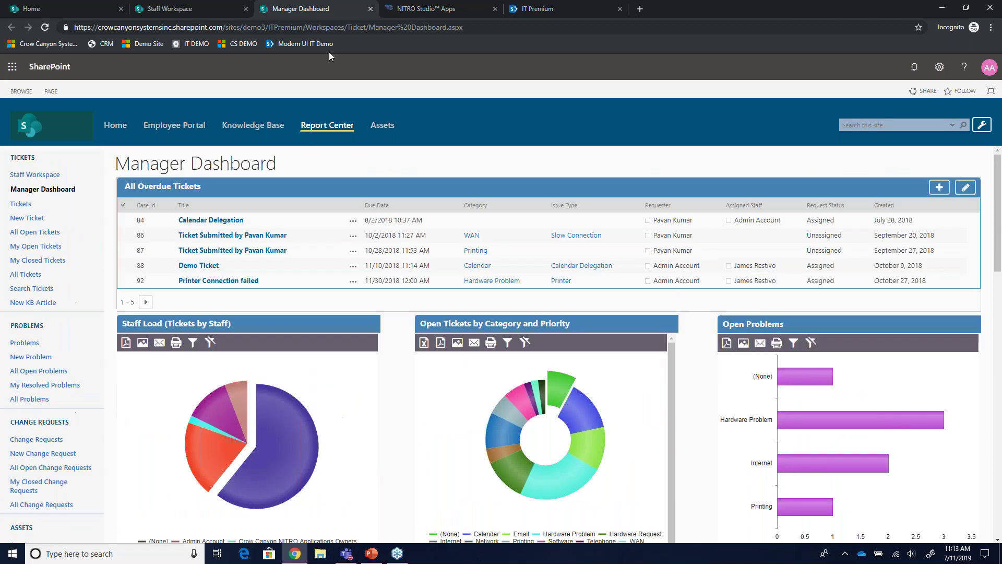
Open the Can't Print ticket from the Staff Workspace, view its version history and close the history
{"action": "left_click", "coordinate": [181, 4]}
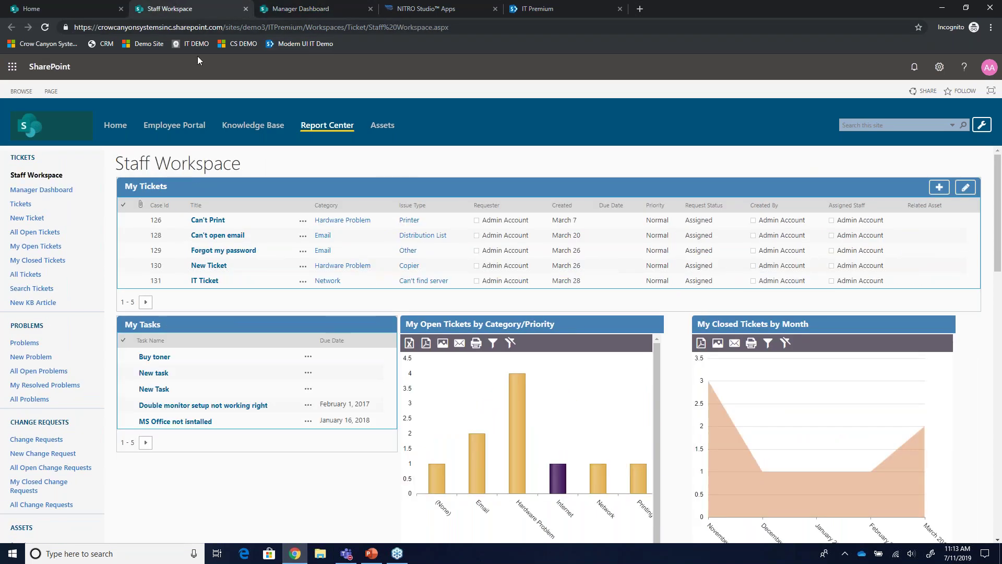
{"action": "left_click", "coordinate": [217, 220]}
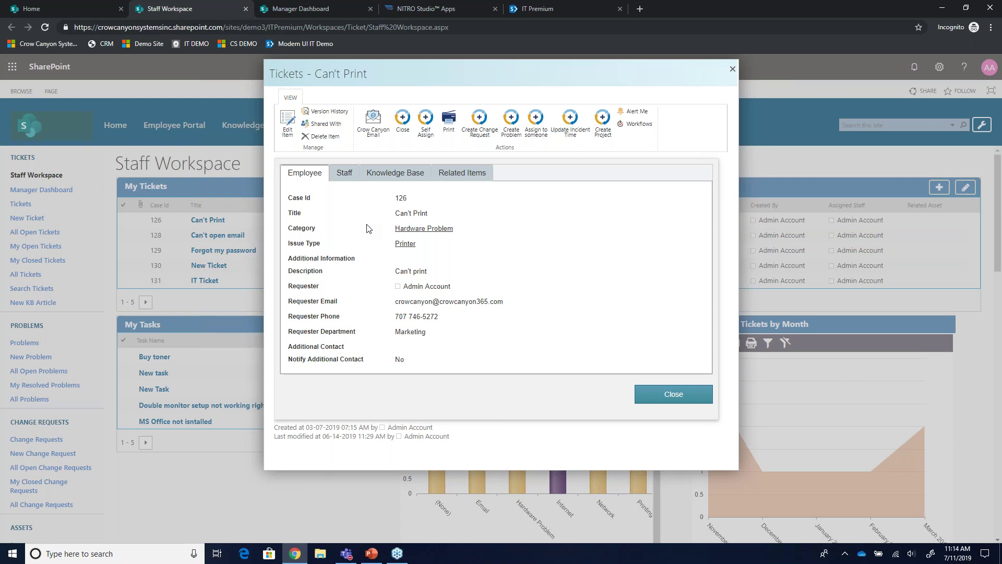
{"action": "left_click", "coordinate": [325, 112]}
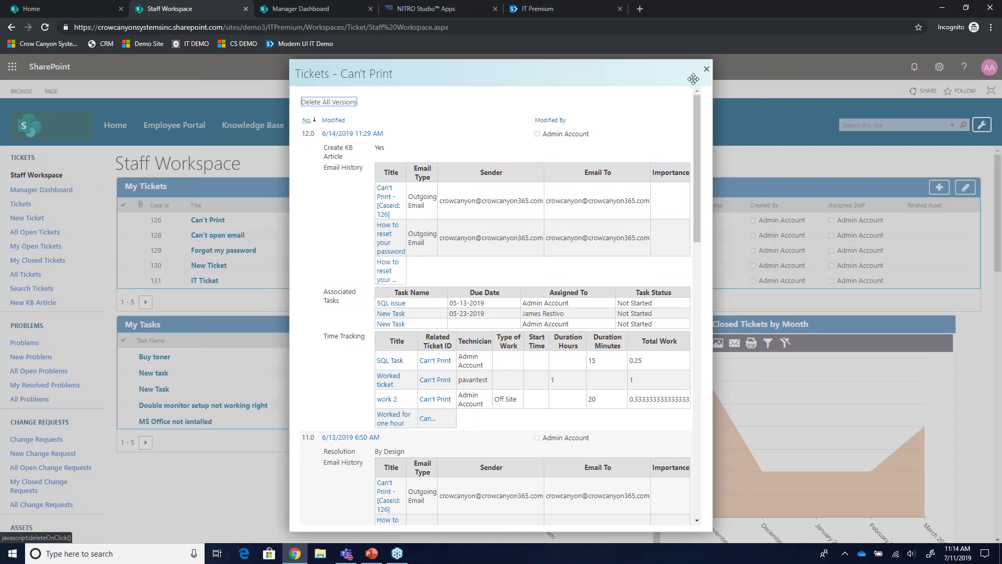
{"action": "left_click", "coordinate": [707, 68]}
Reopen the Can't Print ticket and close the Manager Dashboard and IT Premium portal browser pages
{"action": "left_click", "coordinate": [207, 220]}
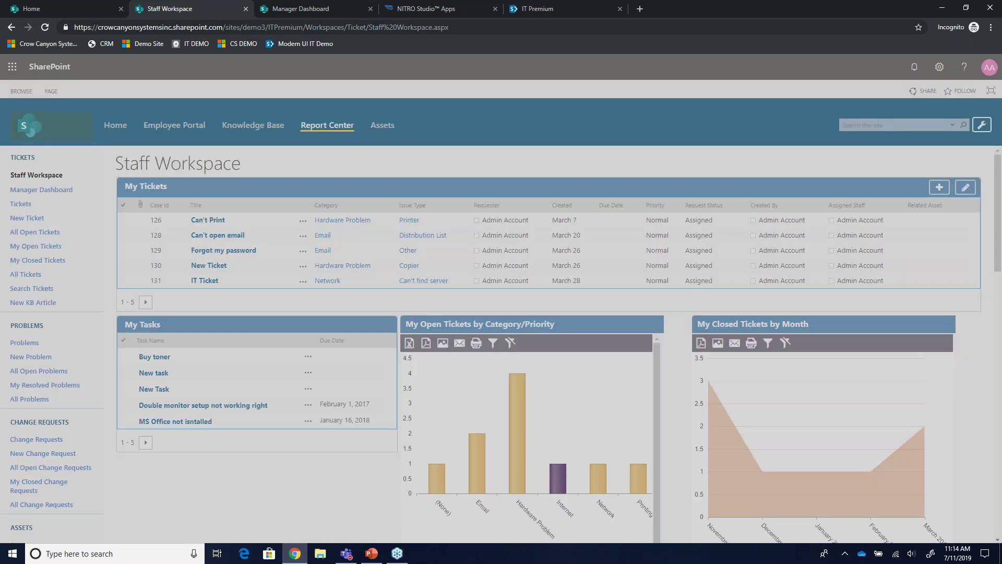
{"action": "left_click", "coordinate": [370, 8]}
{"action": "left_click", "coordinate": [495, 8]}
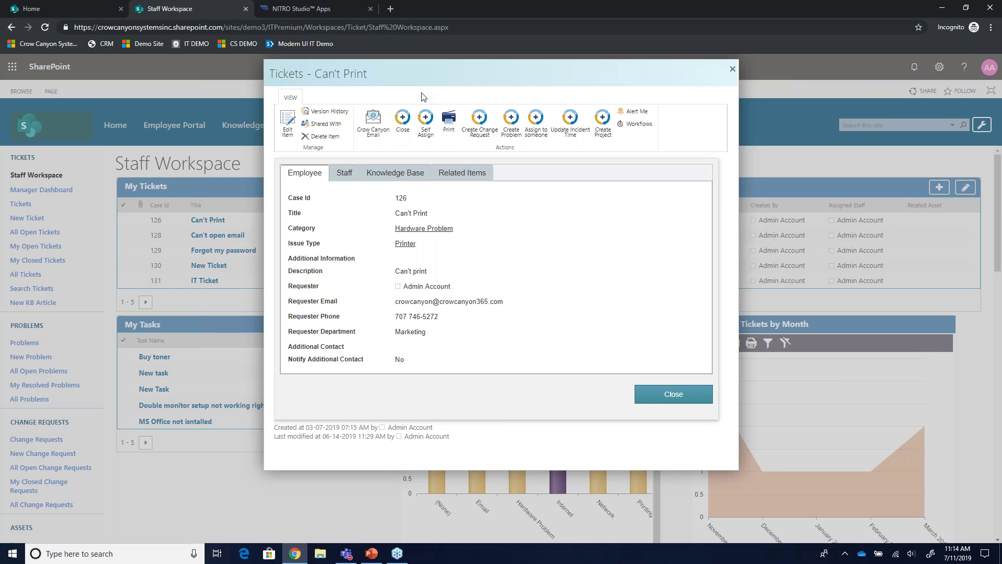
Run the Self Assign action on the Can't Print ticket and dismiss its status window
{"action": "left_click", "coordinate": [425, 119]}
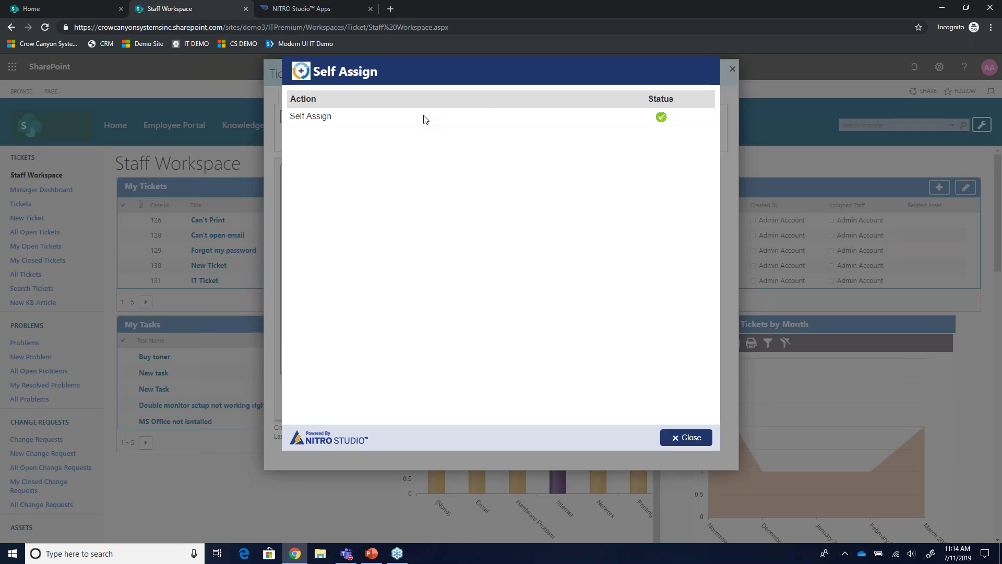
{"action": "left_click", "coordinate": [686, 438]}
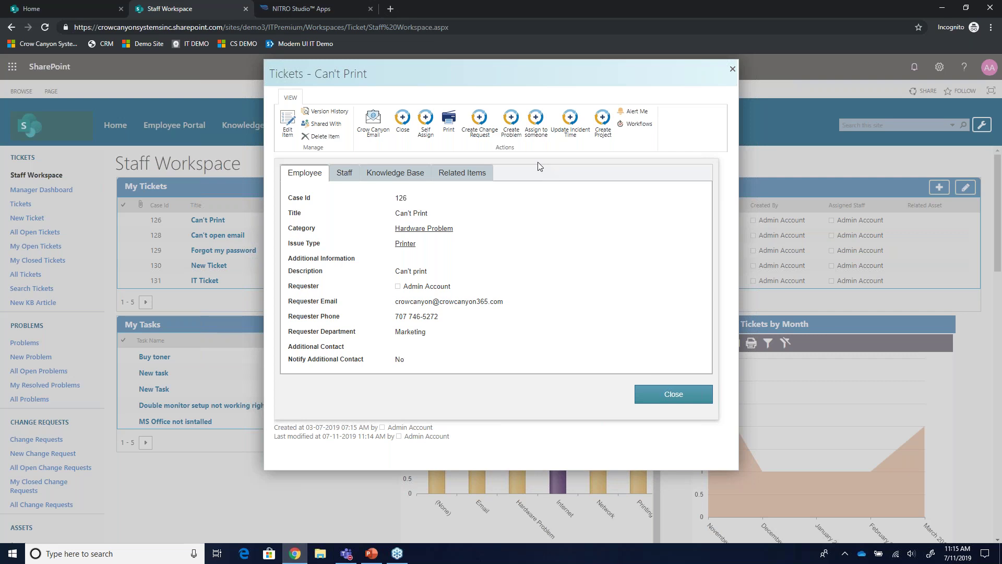
Start creating a problem from the Can't Print ticket and review the fields in the form's Advanced section
{"action": "left_click", "coordinate": [511, 131]}
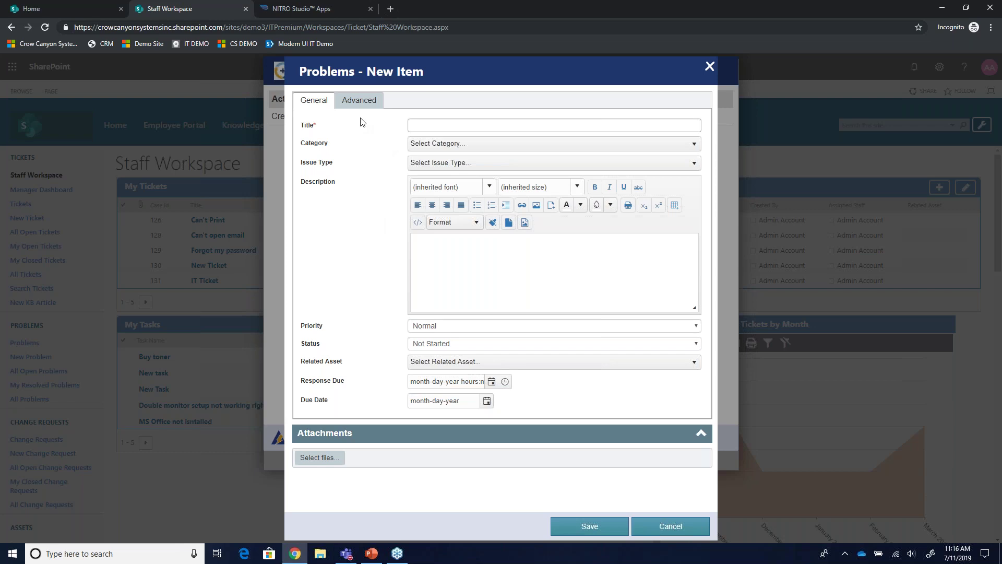
{"action": "left_click", "coordinate": [360, 100]}
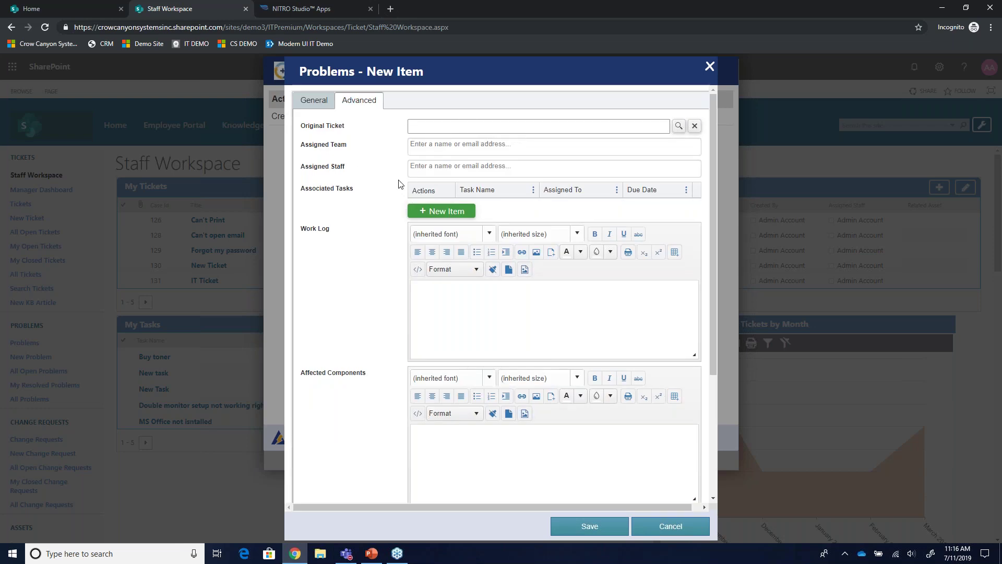
{"action": "scroll", "coordinate": [394, 256], "scroll_direction": "down", "scroll_amount": 1}
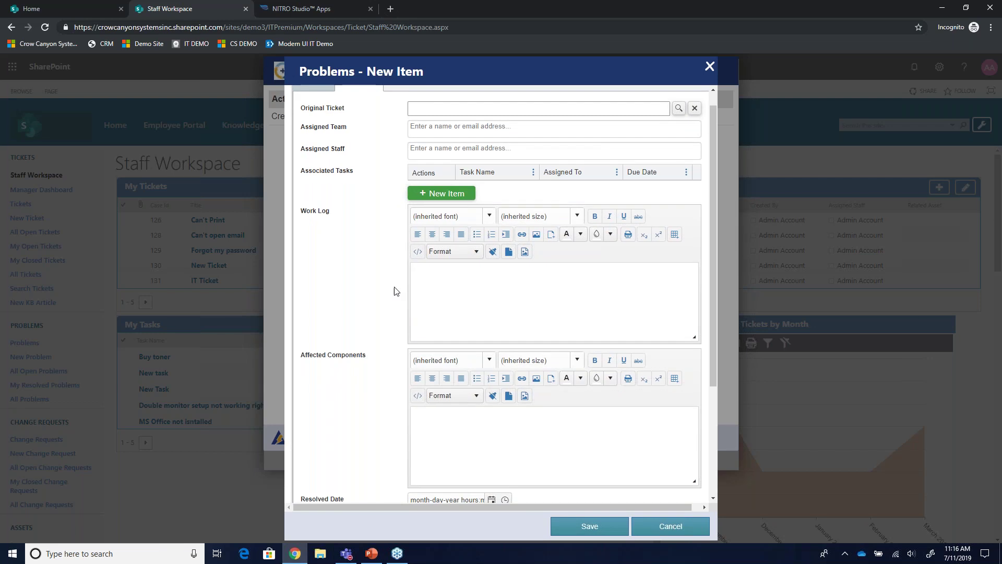
{"action": "scroll", "coordinate": [394, 288], "scroll_direction": "down", "scroll_amount": 2}
{"action": "scroll", "coordinate": [394, 291], "scroll_direction": "down", "scroll_amount": 2}
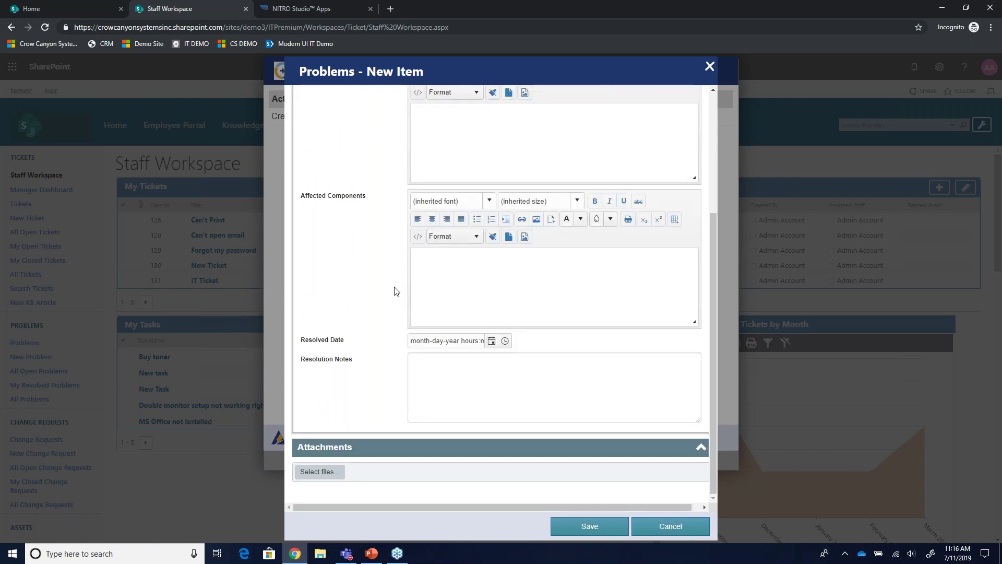
{"action": "scroll", "coordinate": [396, 290], "scroll_direction": "up", "scroll_amount": 5}
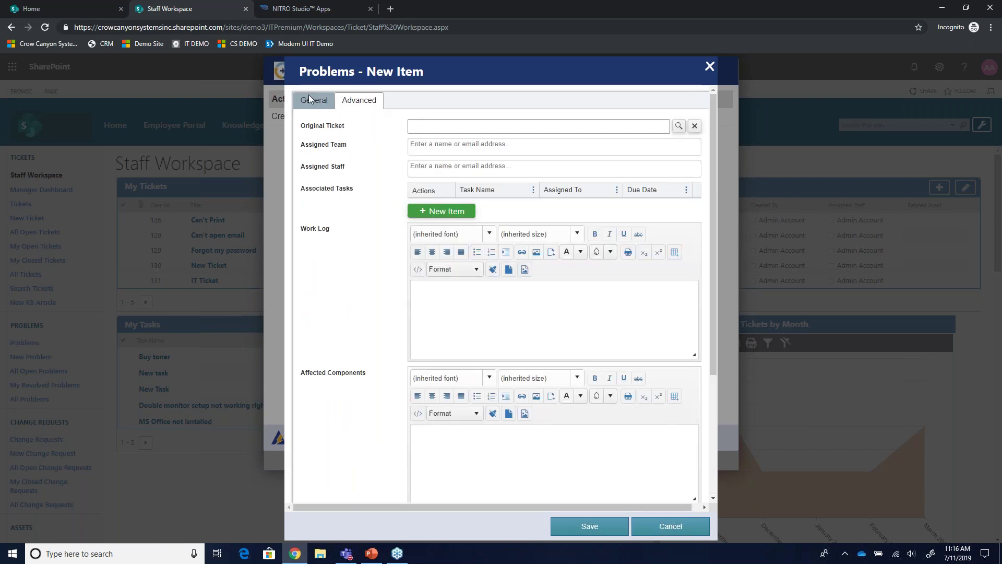
Title the problem "NEW Problem" in its General section, save it and dismiss the action status window
{"action": "left_click", "coordinate": [312, 99]}
{"action": "left_click", "coordinate": [450, 127]}
{"action": "type", "text": "NEW "}
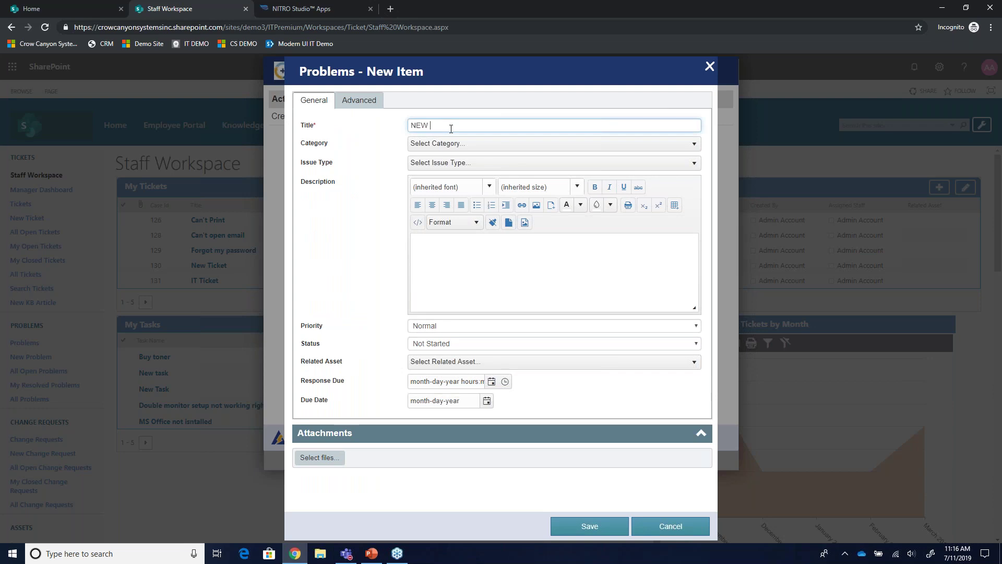
{"action": "type", "text": "Problem"}
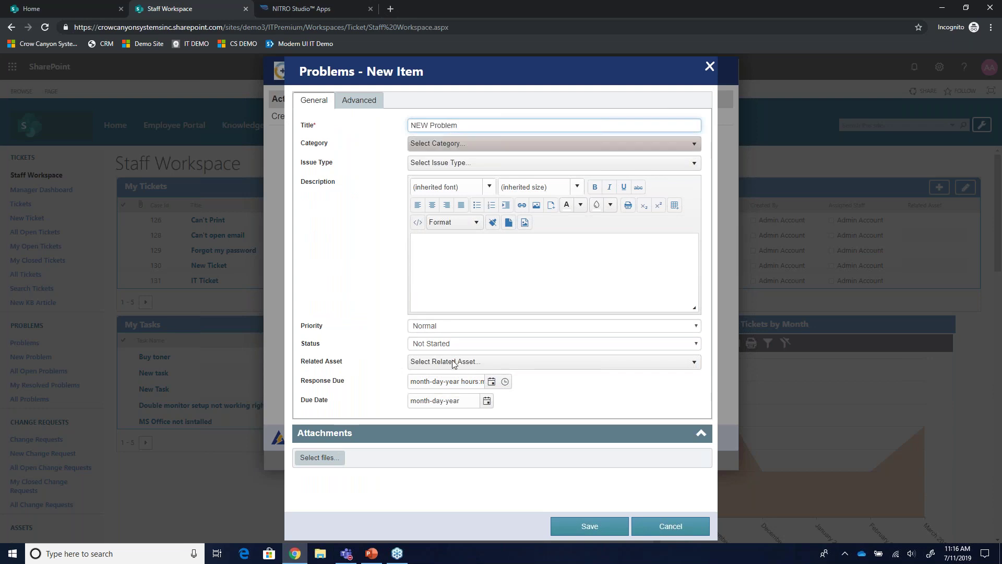
{"action": "left_click", "coordinate": [585, 532]}
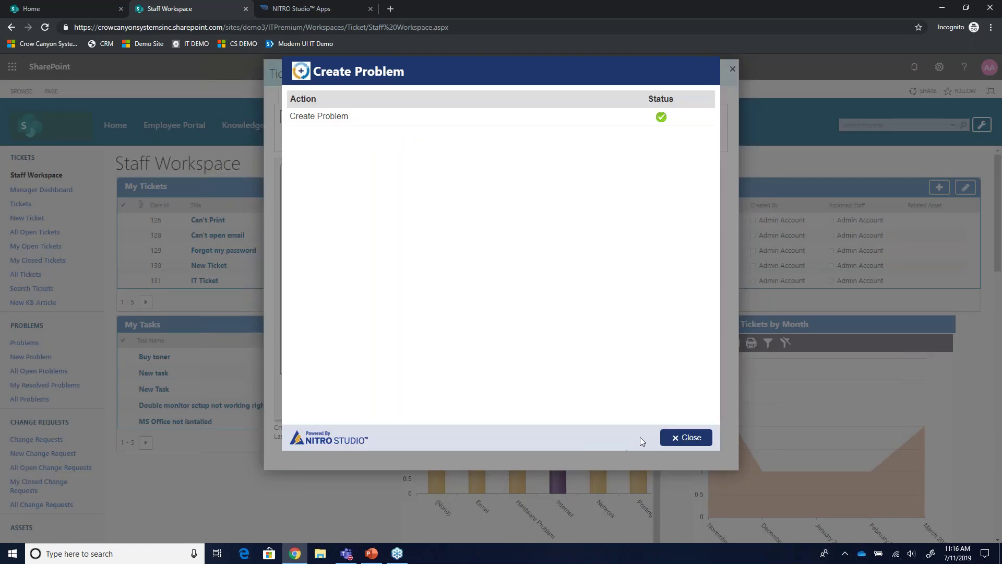
{"action": "left_click", "coordinate": [674, 438]}
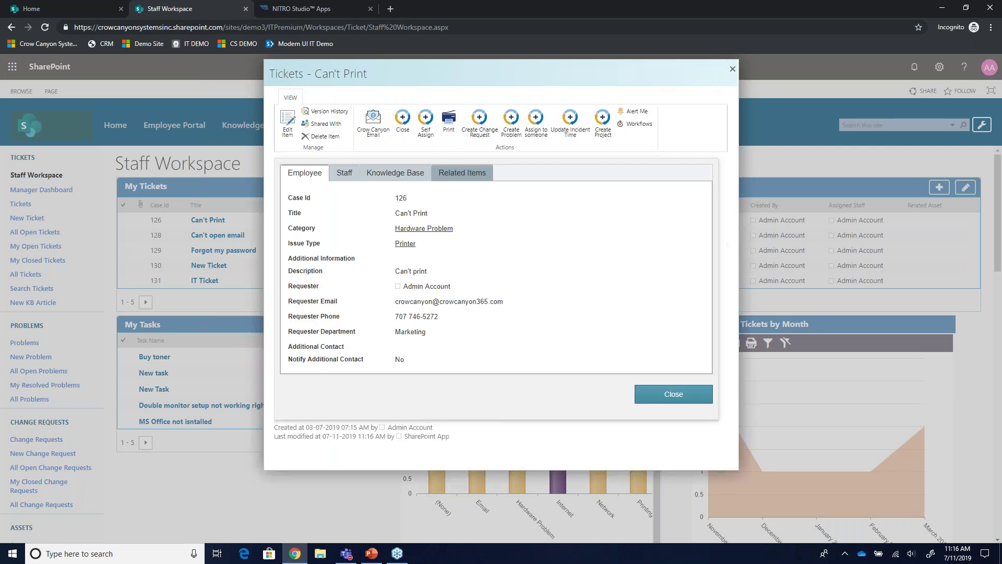
View the Can't Print ticket's related items, from Email History down to the Related Problem link
{"action": "left_click", "coordinate": [453, 176]}
{"action": "scroll", "coordinate": [384, 325], "scroll_direction": "down", "scroll_amount": 5}
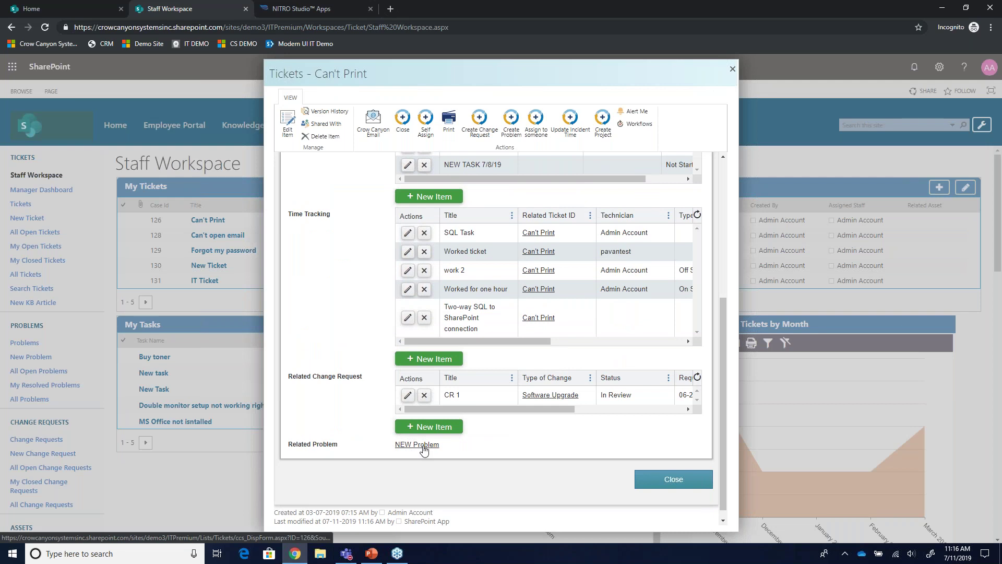
{"action": "scroll", "coordinate": [336, 347], "scroll_direction": "up", "scroll_amount": 5}
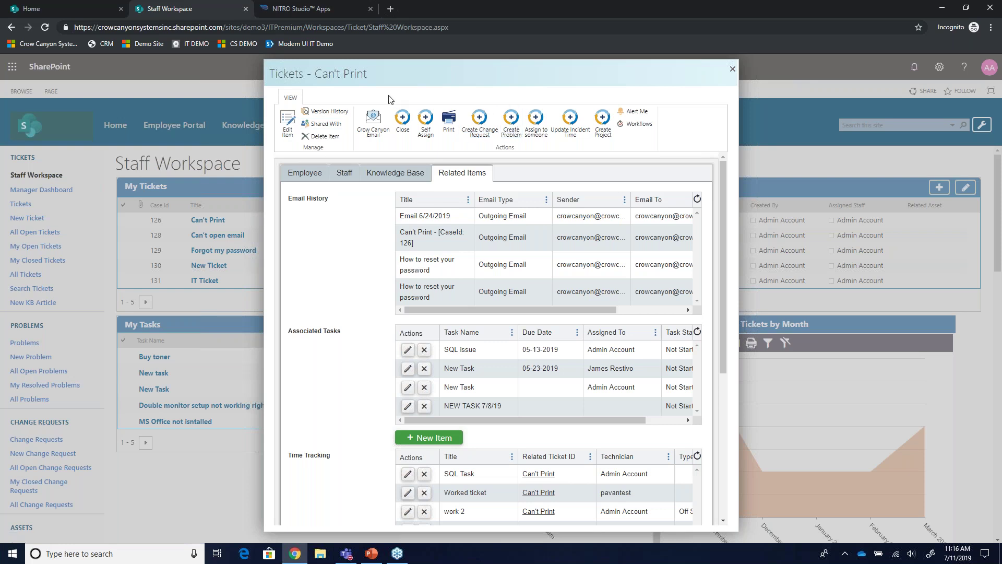
Start an email from the Can't Print ticket, review the sender choices, keep the default sender and apply the Password Reset mail template
{"action": "left_click", "coordinate": [379, 130]}
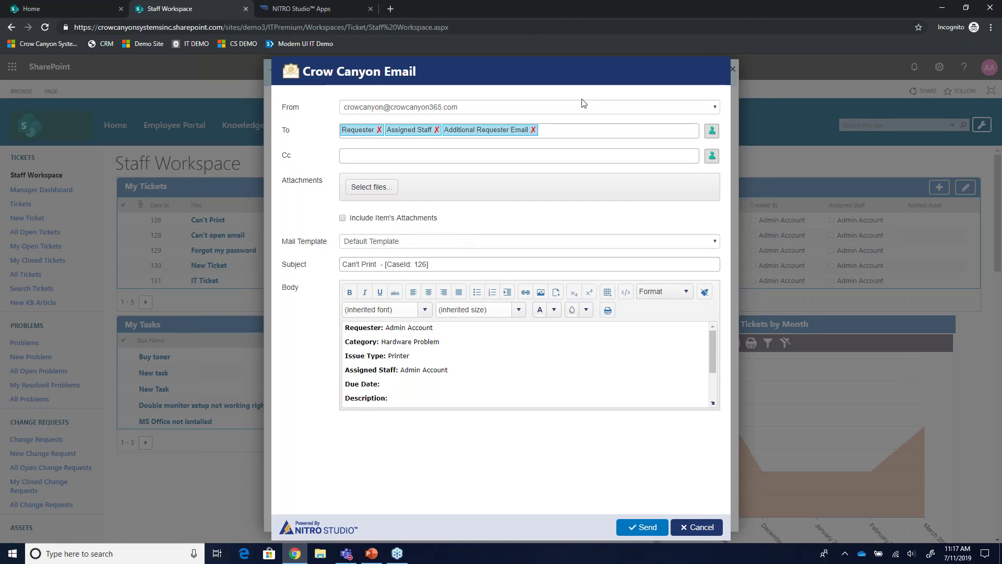
{"action": "left_click", "coordinate": [605, 108]}
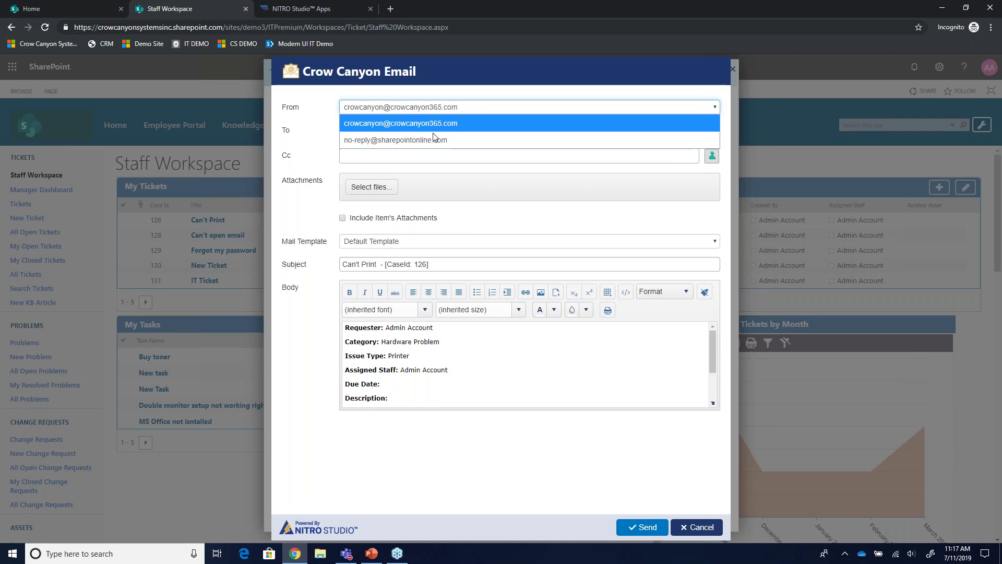
{"action": "left_click", "coordinate": [385, 125]}
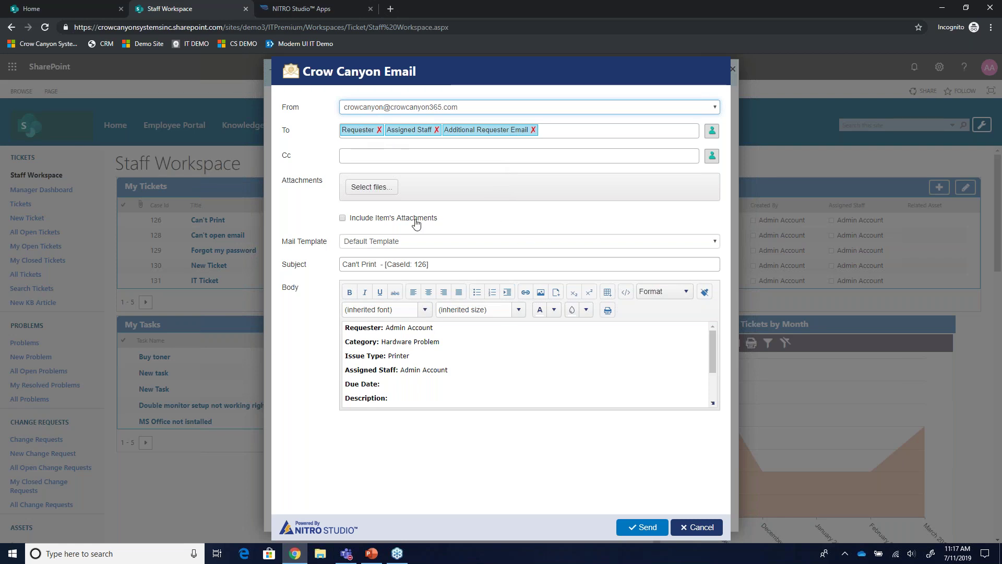
{"action": "left_click", "coordinate": [683, 244]}
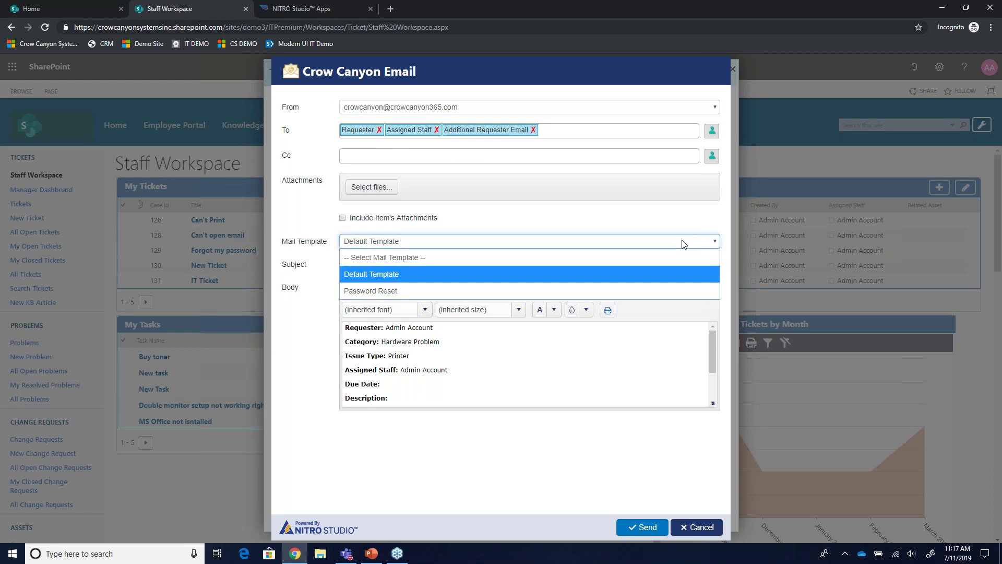
{"action": "left_click", "coordinate": [452, 290]}
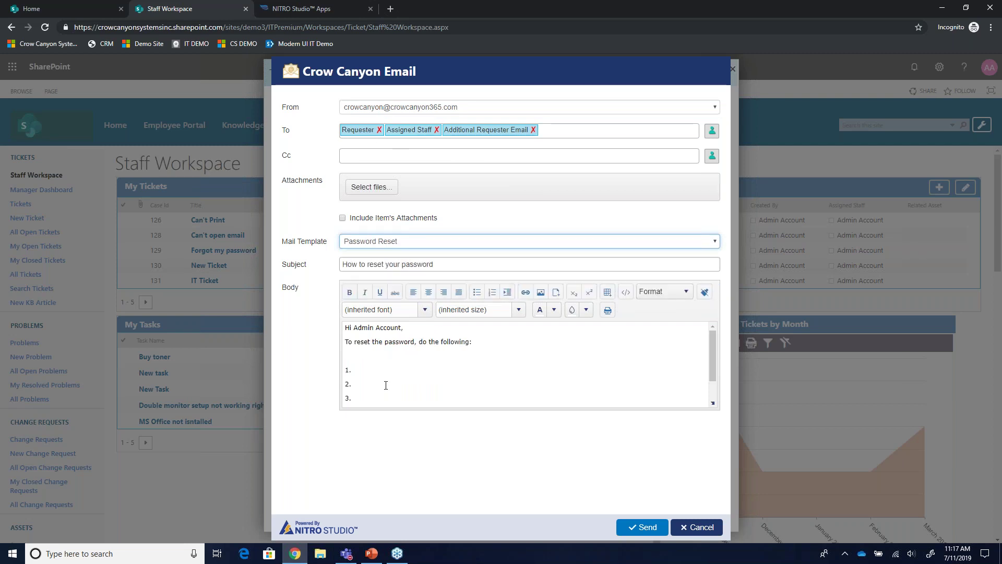
View the Email Manager app among the NITRO Studio Apps and return to the Staff Workspace email form
{"action": "left_click", "coordinate": [301, 9]}
{"action": "scroll", "coordinate": [485, 385], "scroll_direction": "down", "scroll_amount": 3}
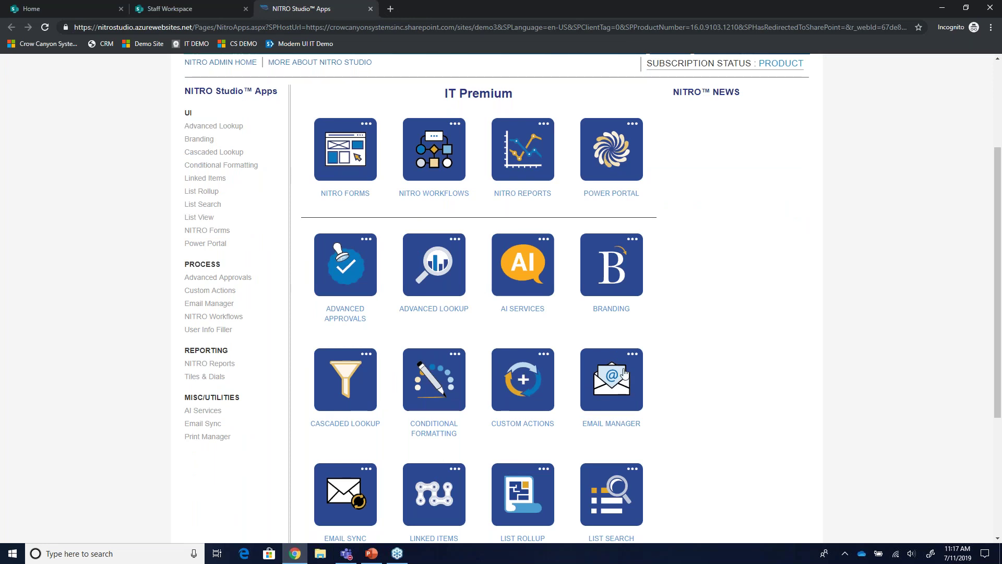
{"action": "left_click", "coordinate": [32, 8]}
{"action": "left_click", "coordinate": [171, 7]}
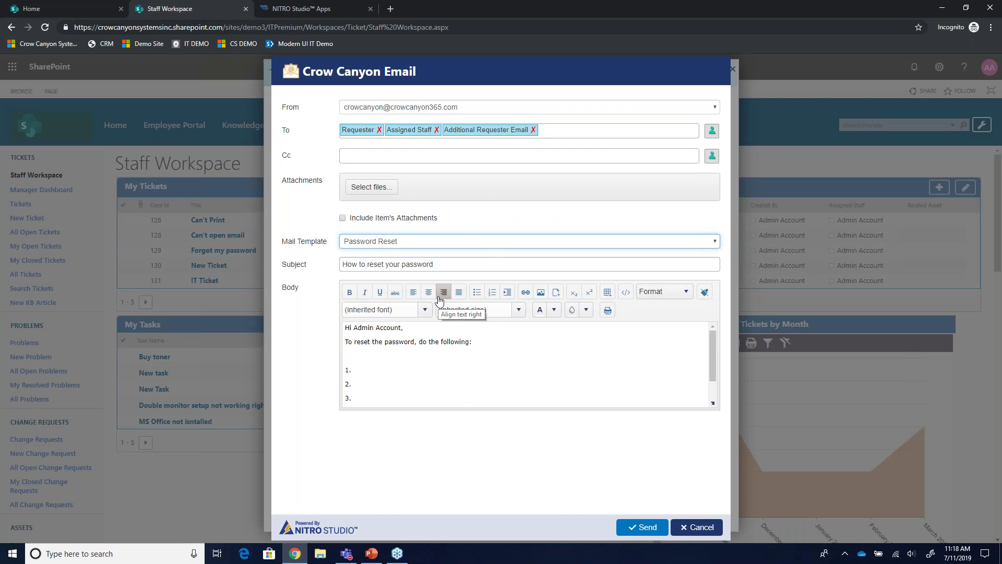
Send the password reset email, dismiss its status window and view the ticket's Email History in Related Items
{"action": "scroll", "coordinate": [506, 385], "scroll_direction": "down", "scroll_amount": 1}
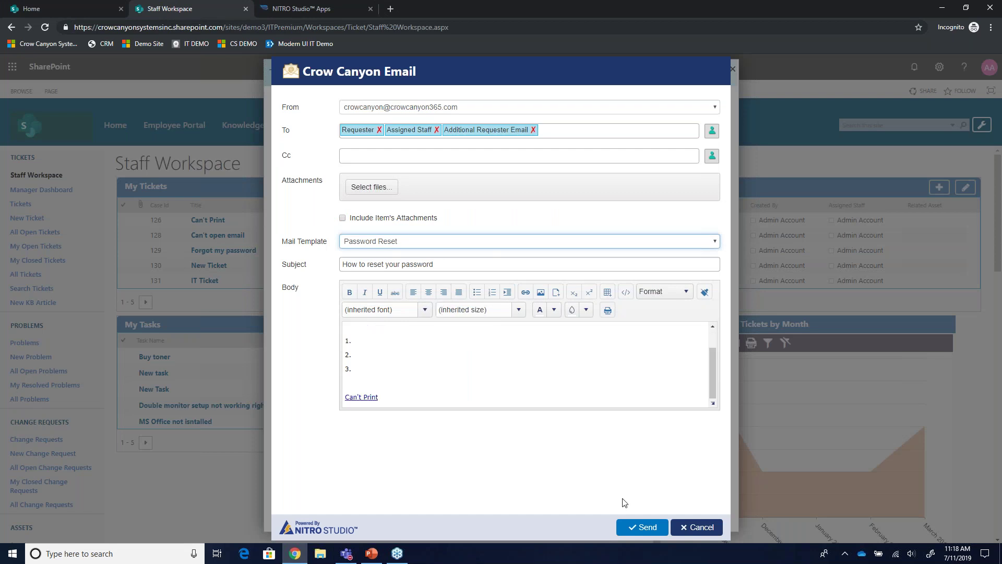
{"action": "left_click", "coordinate": [646, 528]}
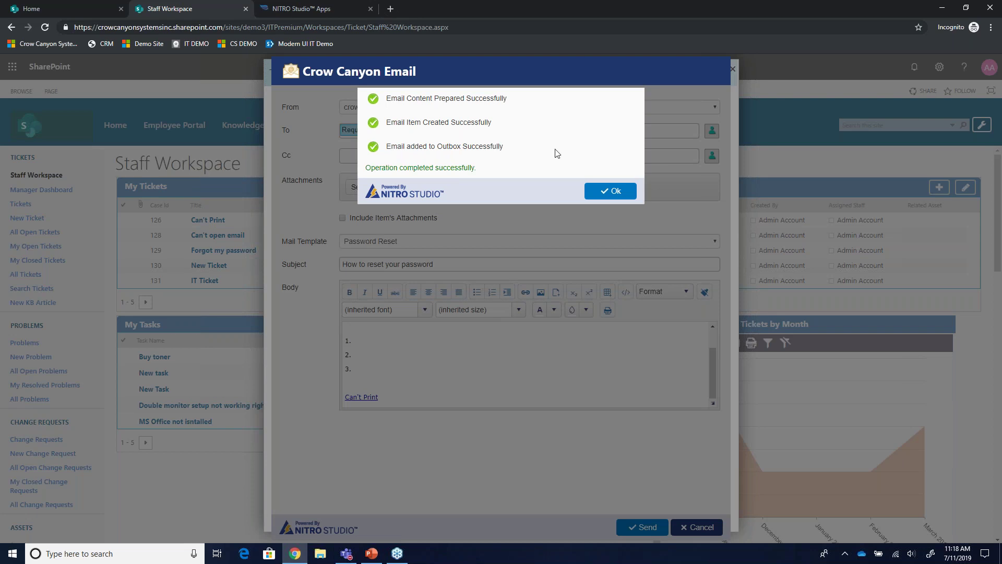
{"action": "left_click", "coordinate": [608, 189]}
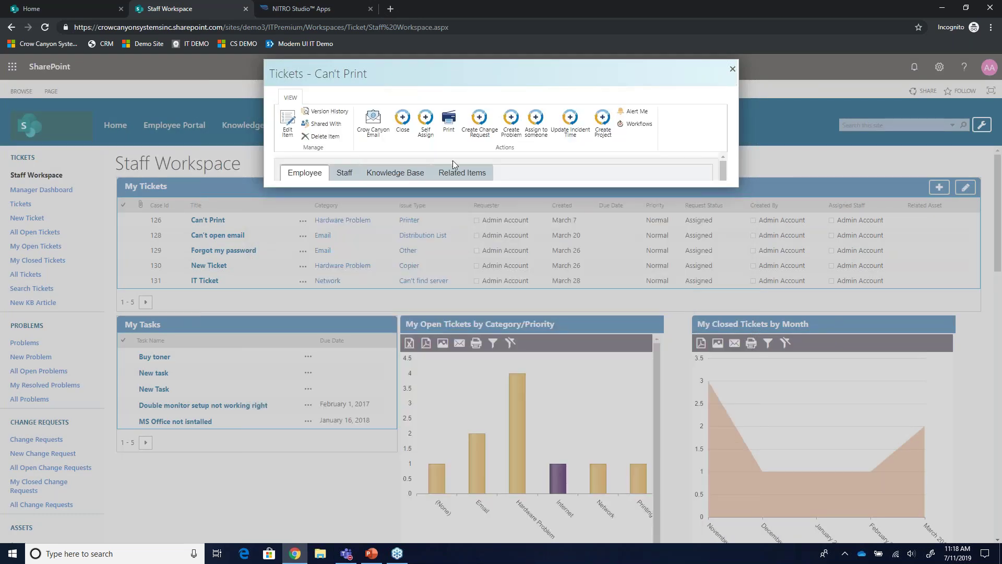
{"action": "left_click", "coordinate": [460, 175]}
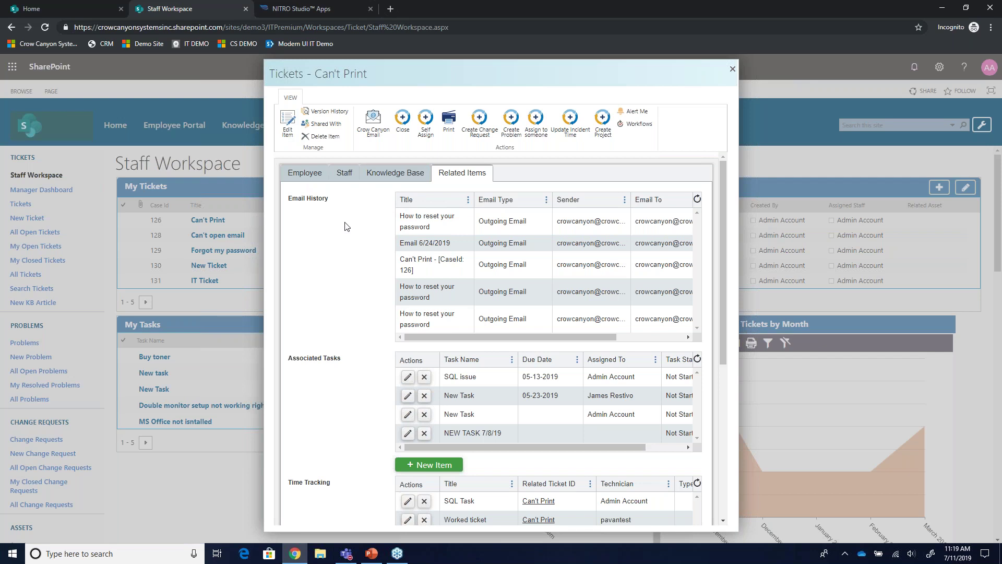
Open the Can't Print ticket for editing and review its Employee section down to the requester details and attachments
{"action": "left_click", "coordinate": [291, 123]}
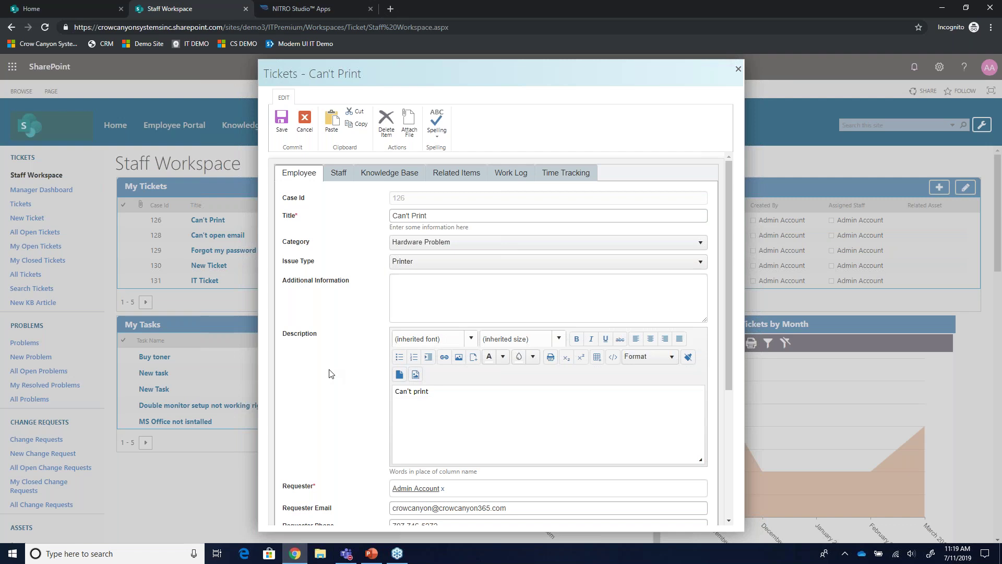
{"action": "scroll", "coordinate": [329, 374], "scroll_direction": "down", "scroll_amount": 1}
{"action": "scroll", "coordinate": [329, 374], "scroll_direction": "up", "scroll_amount": 1}
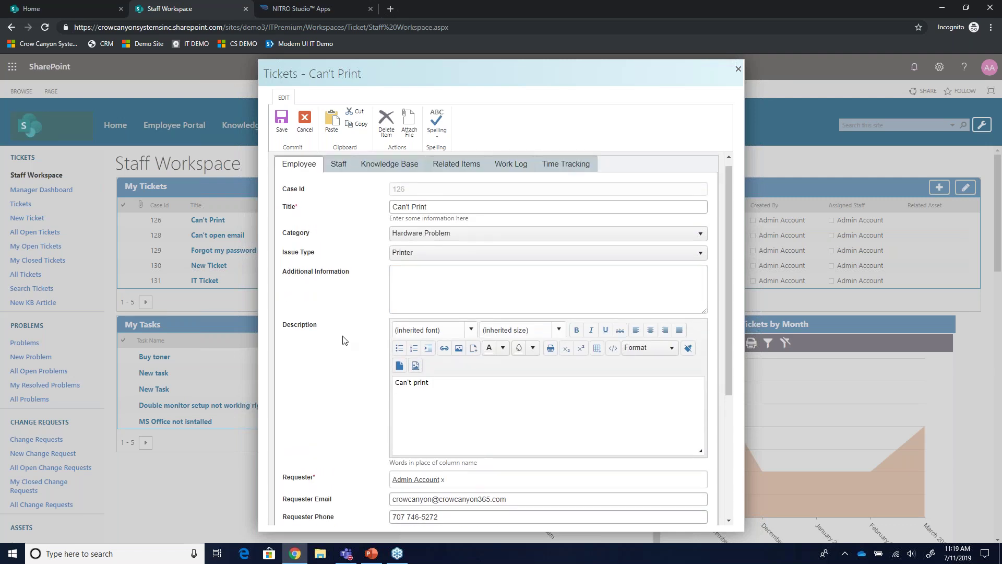
{"action": "scroll", "coordinate": [349, 405], "scroll_direction": "down", "scroll_amount": 2}
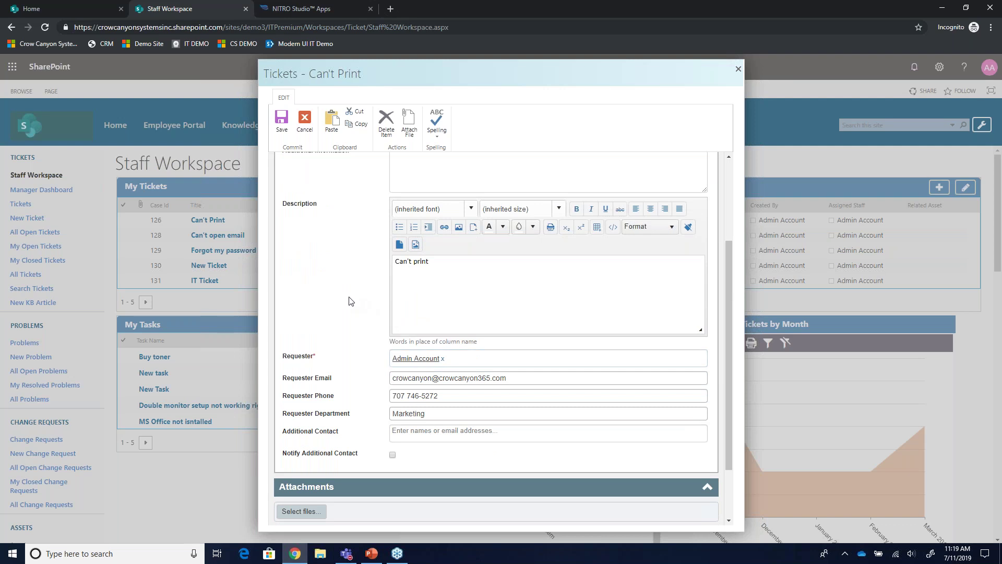
{"action": "scroll", "coordinate": [349, 301], "scroll_direction": "up", "scroll_amount": 3}
Set the ticket's due date to 07-10-2019 in the Staff section and check the Priority and Resolution fields
{"action": "left_click", "coordinate": [337, 173]}
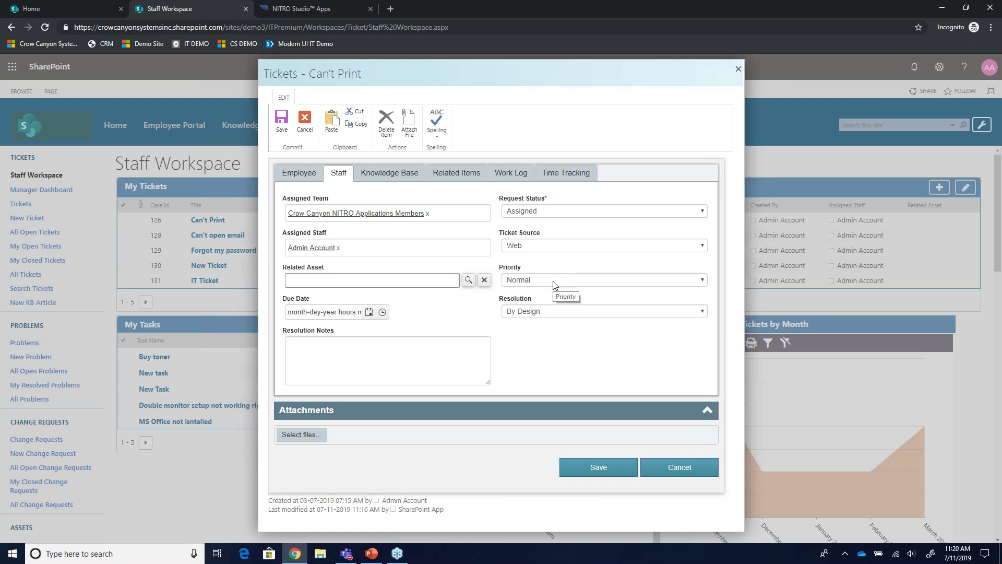
{"action": "left_click", "coordinate": [369, 312]}
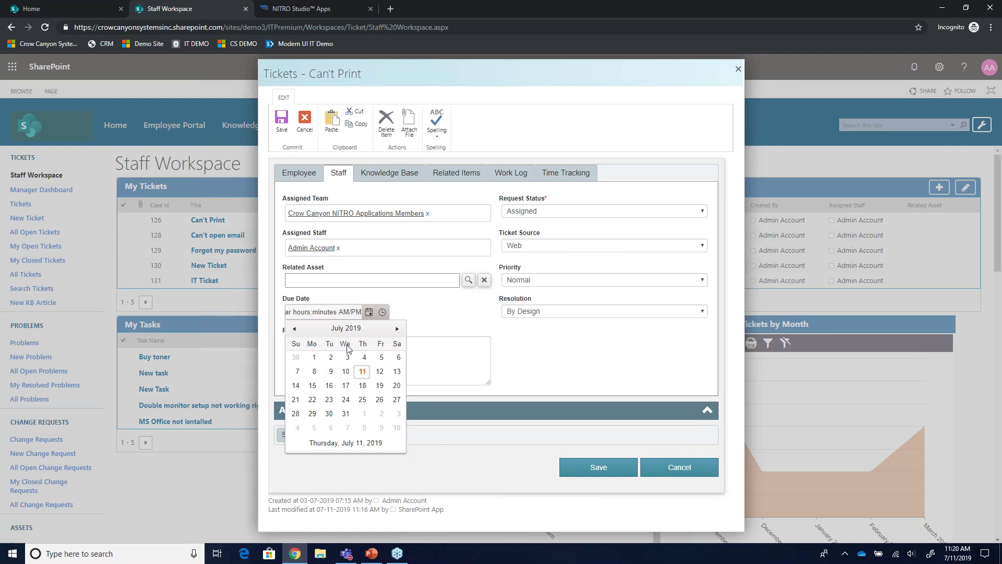
{"action": "left_click", "coordinate": [347, 371]}
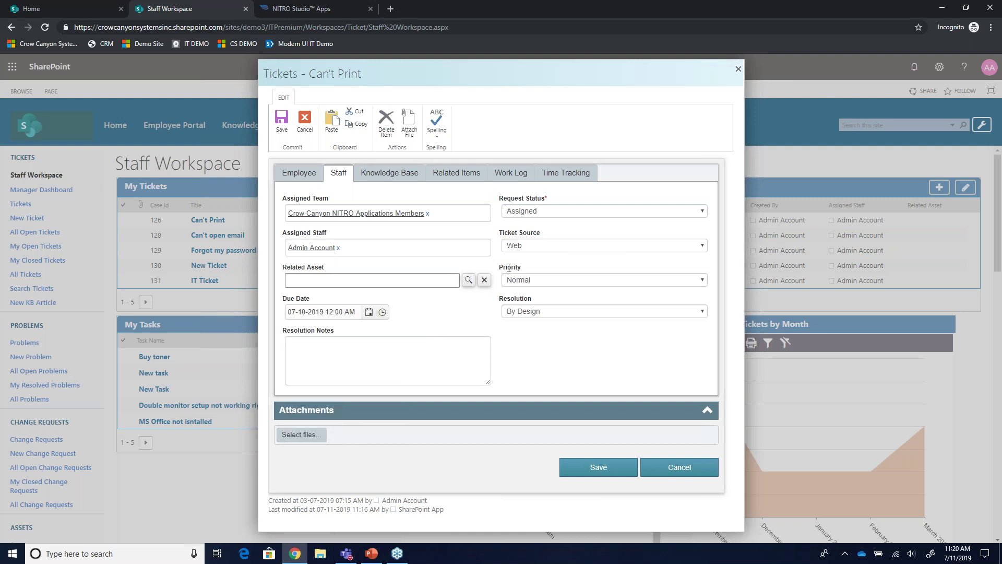
{"action": "left_click", "coordinate": [535, 282]}
{"action": "left_click", "coordinate": [524, 312]}
Review the ticket's Knowledge Base section, from the list of related KB articles down to the Create KB Article option
{"action": "left_click", "coordinate": [392, 174]}
{"action": "scroll", "coordinate": [374, 280], "scroll_direction": "down", "scroll_amount": 6}
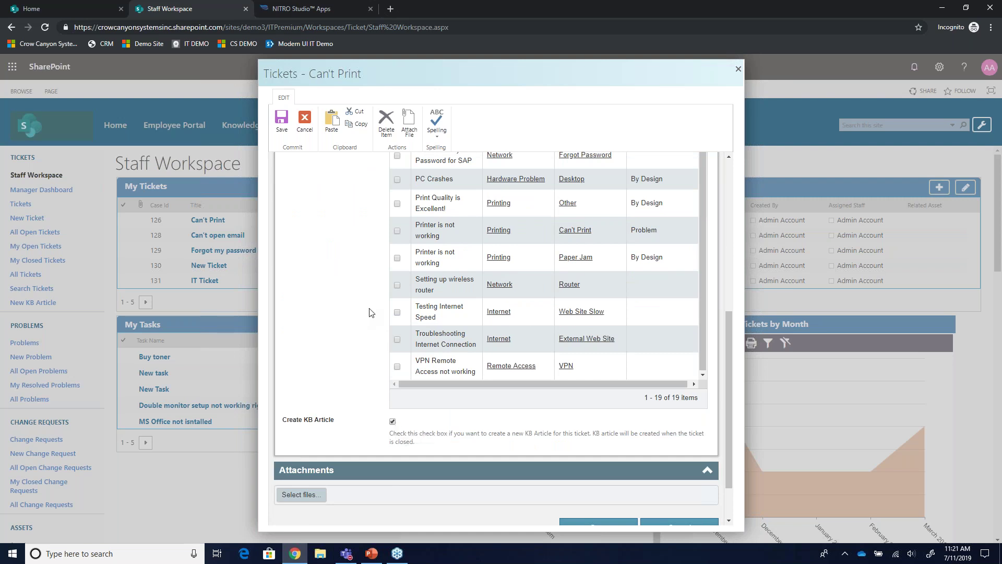
{"action": "scroll", "coordinate": [373, 315], "scroll_direction": "up", "scroll_amount": 1}
{"action": "scroll", "coordinate": [374, 314], "scroll_direction": "up", "scroll_amount": 6}
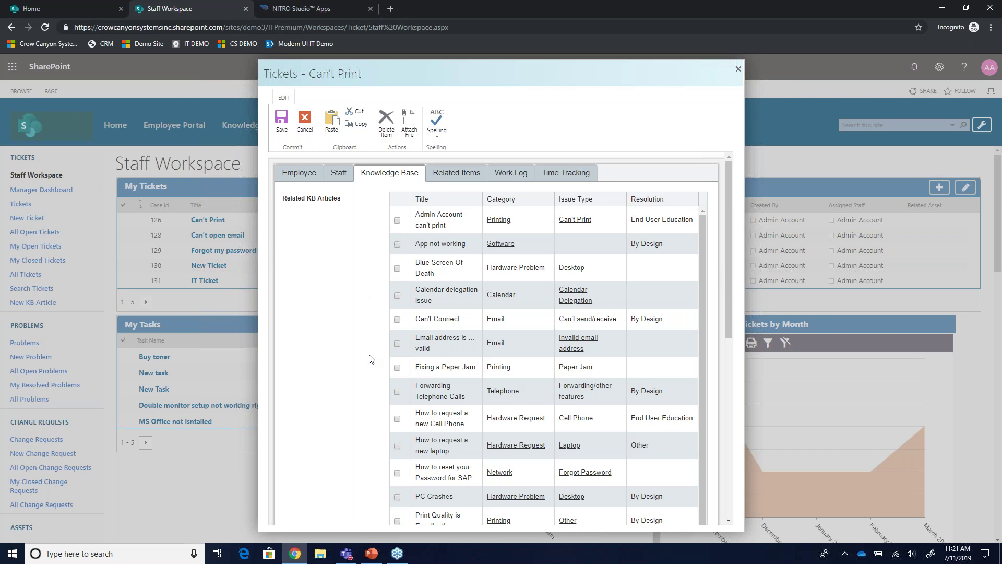
{"action": "scroll", "coordinate": [374, 374], "scroll_direction": "down", "scroll_amount": 5}
{"action": "scroll", "coordinate": [370, 426], "scroll_direction": "up", "scroll_amount": 3}
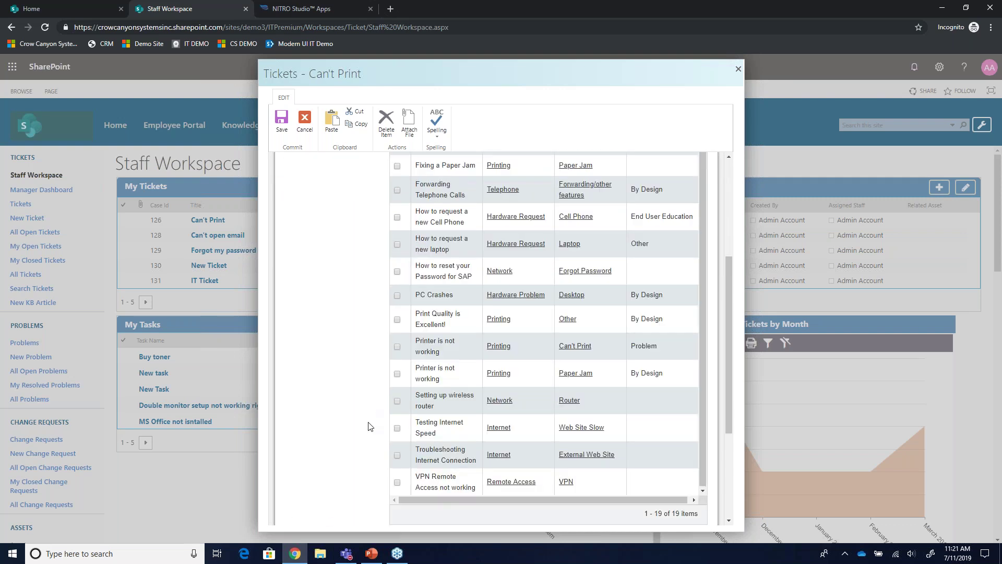
{"action": "scroll", "coordinate": [368, 426], "scroll_direction": "up", "scroll_amount": 1}
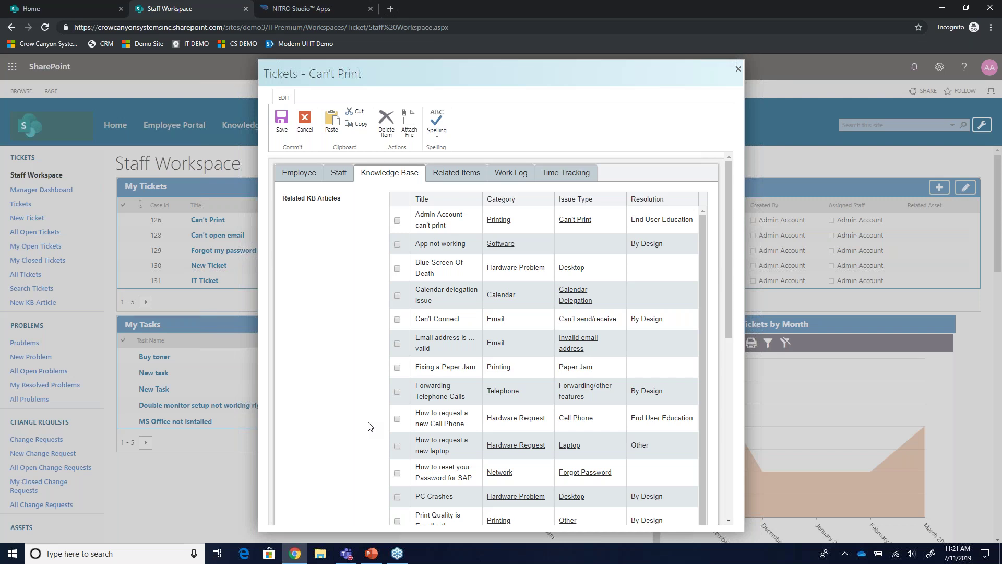
Open a new change request from the ticket's Related Items, review the Type of Change options and cancel the form
{"action": "left_click", "coordinate": [456, 177]}
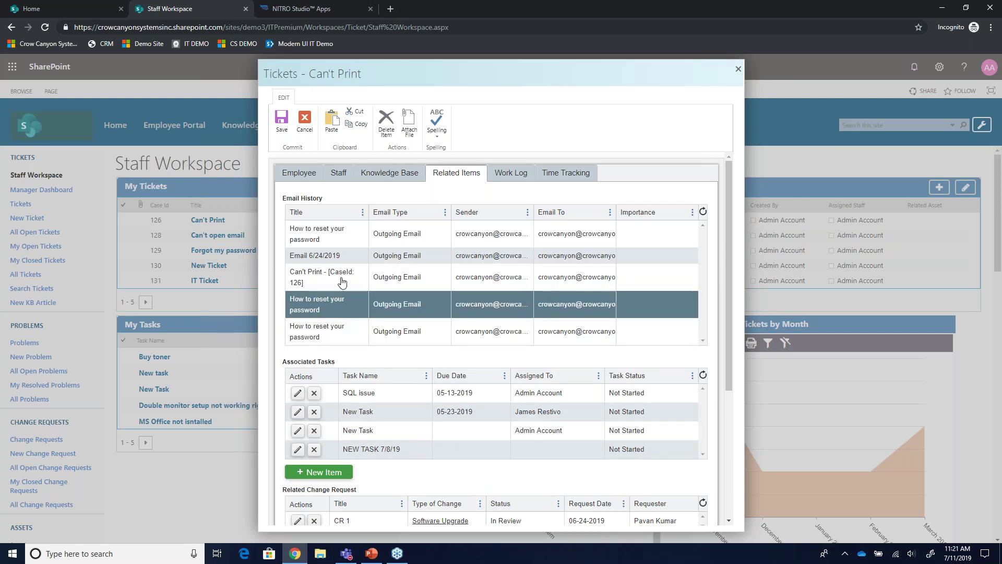
{"action": "scroll", "coordinate": [407, 319], "scroll_direction": "down", "scroll_amount": 4}
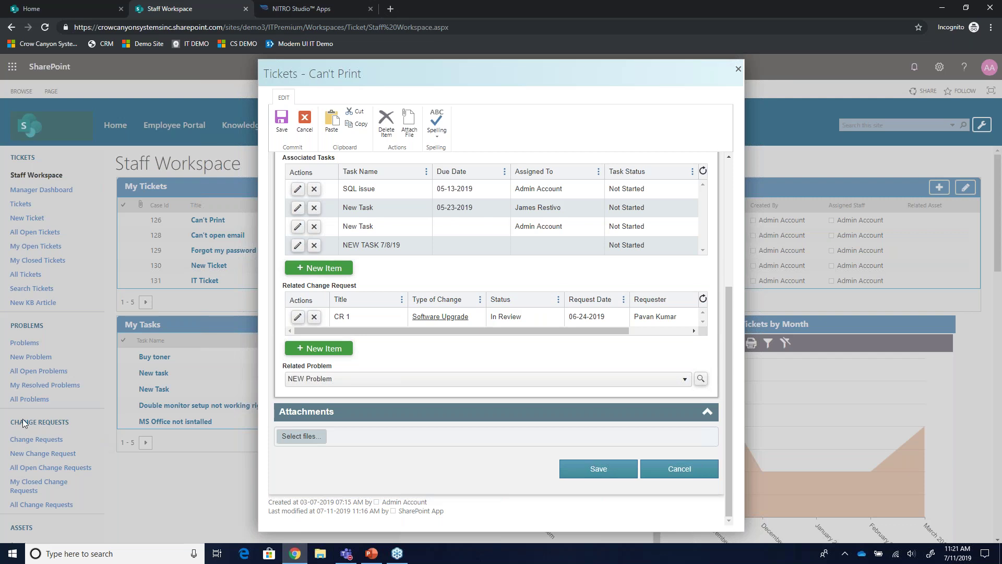
{"action": "left_click", "coordinate": [327, 349]}
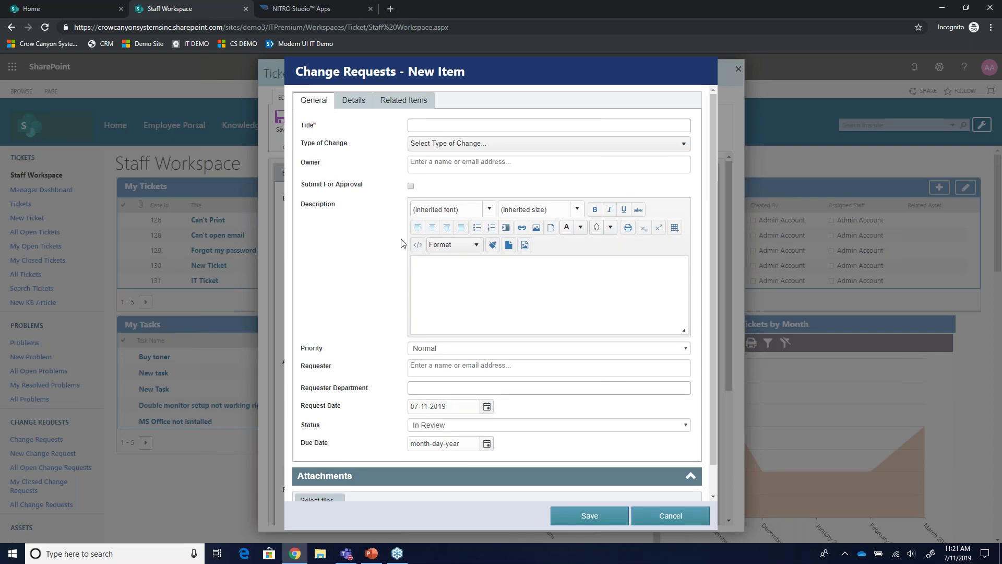
{"action": "left_click", "coordinate": [428, 153]}
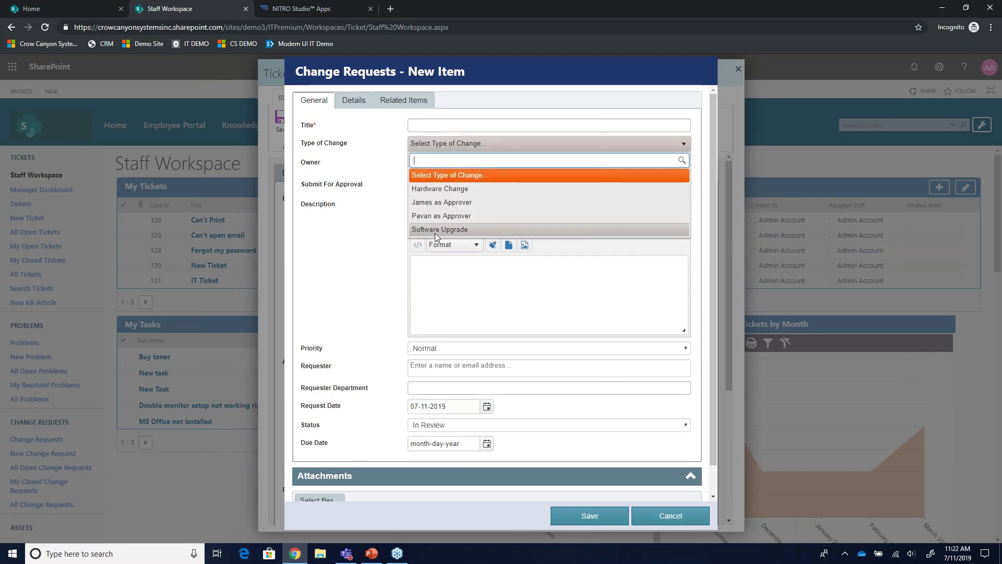
{"action": "left_click", "coordinate": [409, 182]}
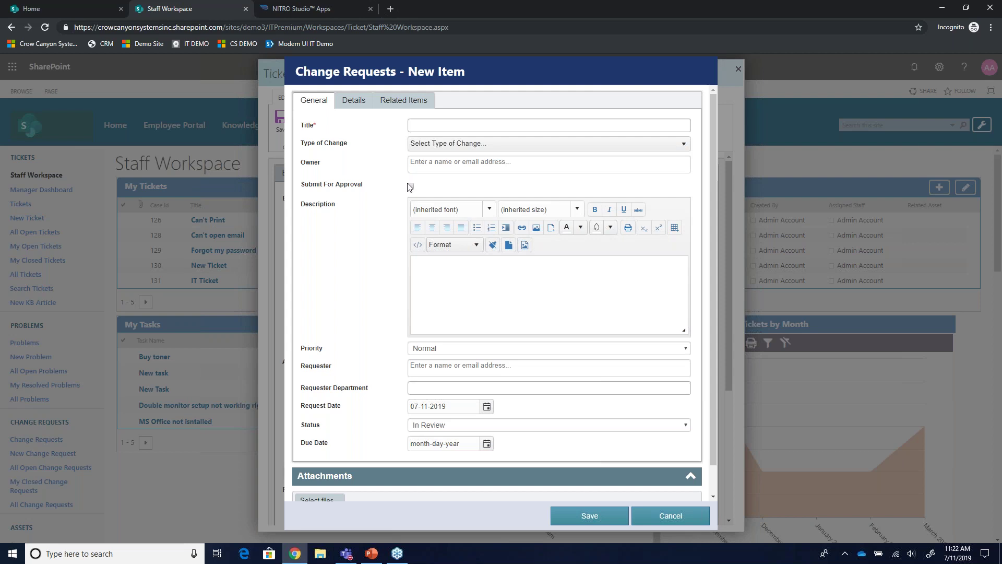
{"action": "left_click", "coordinate": [671, 516]}
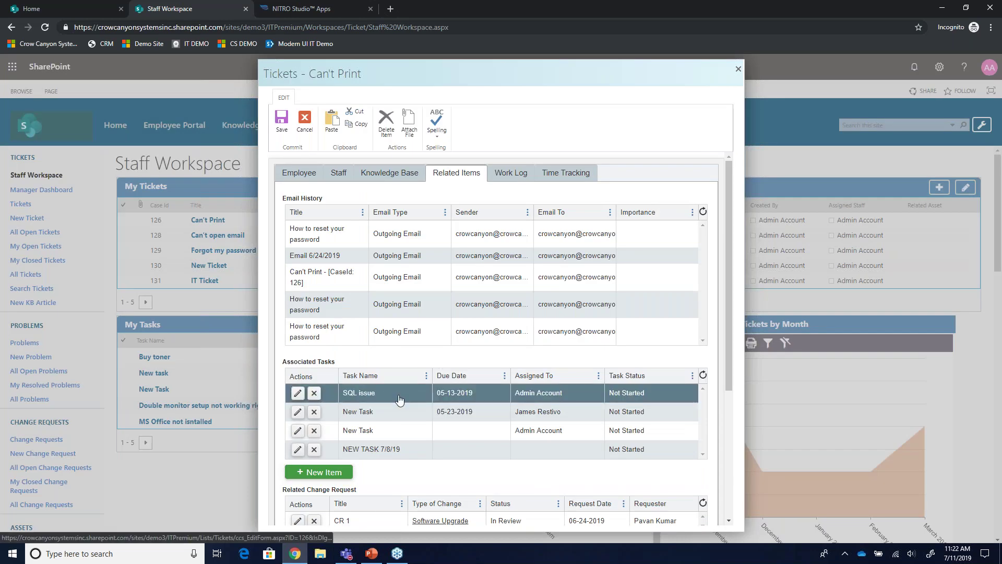
Open a new associated task from the ticket's Related Items, check its Assigned To field and cancel the form
{"action": "scroll", "coordinate": [402, 335], "scroll_direction": "down", "scroll_amount": 2}
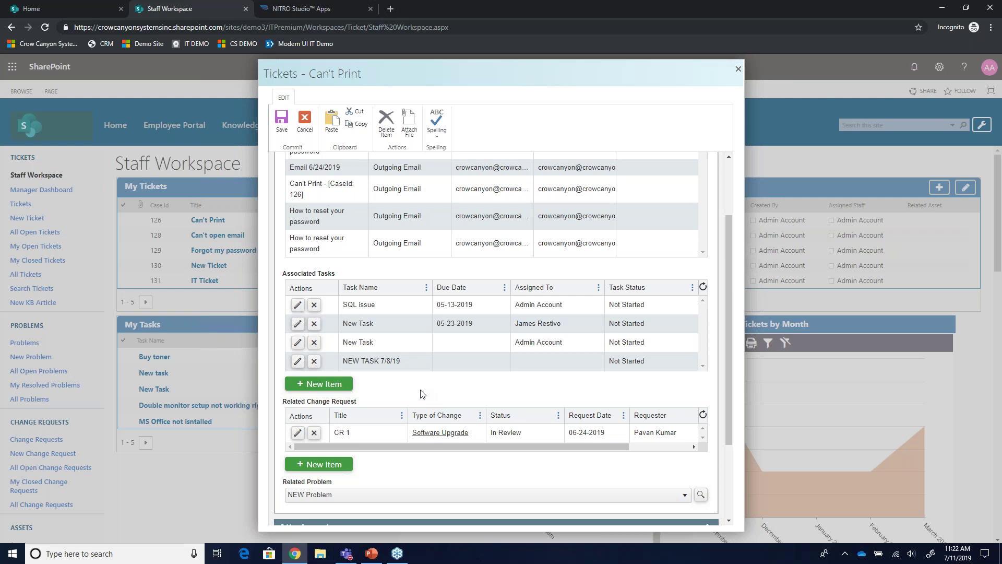
{"action": "left_click", "coordinate": [325, 386]}
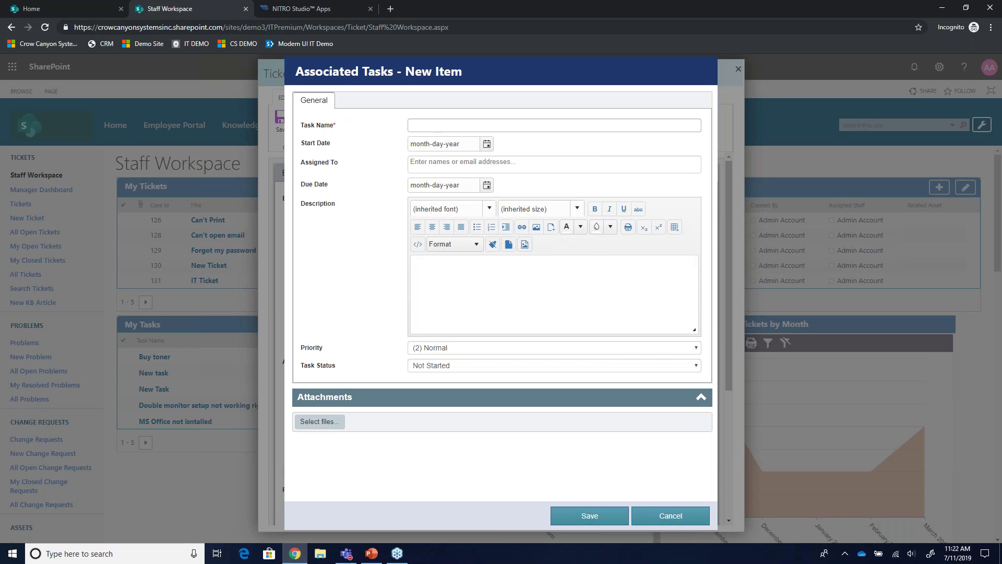
{"action": "left_click", "coordinate": [433, 169]}
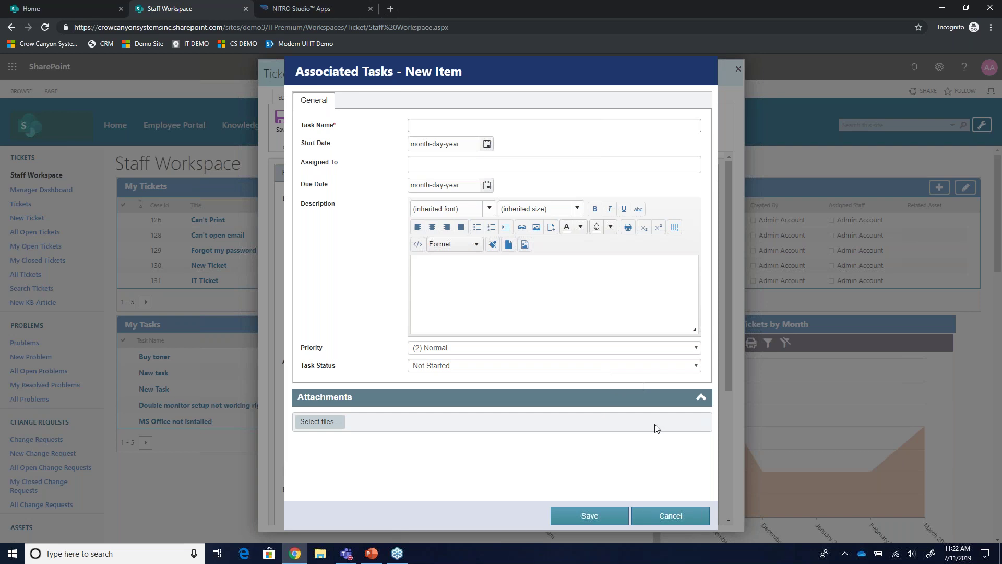
{"action": "left_click", "coordinate": [670, 507]}
View the ticket's Work Log editor and its Time Tracking entries
{"action": "left_click", "coordinate": [511, 173]}
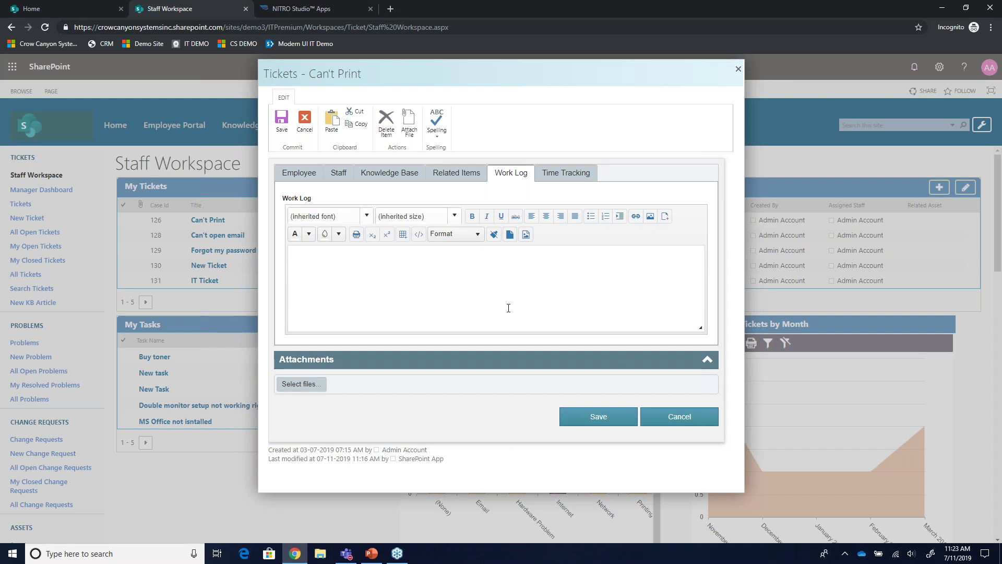
{"action": "left_click", "coordinate": [566, 172]}
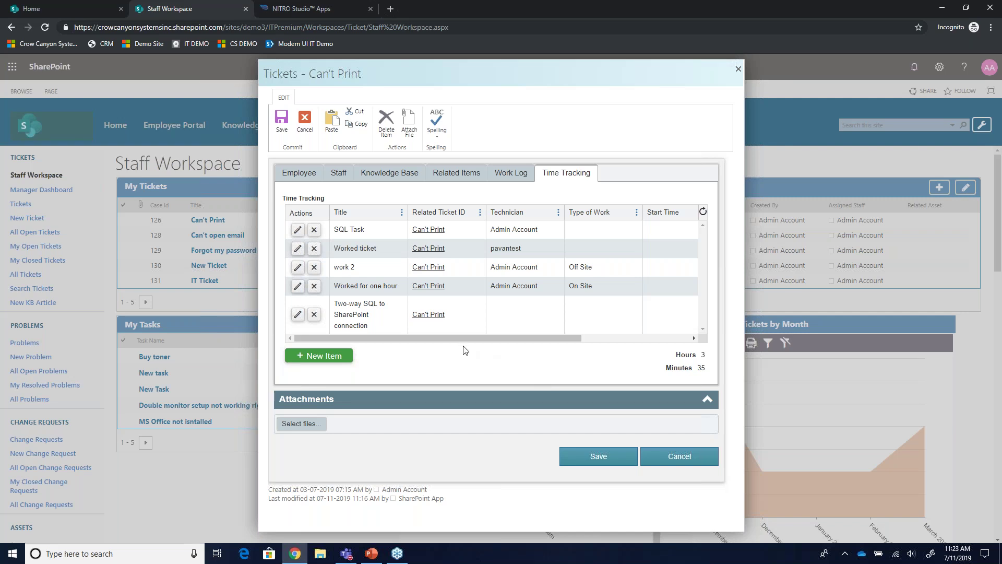
Add a time tracking entry titled NEW LOG for technician Admin Account with a duration of 1 hour, and close the ticket form
{"action": "left_click", "coordinate": [323, 355]}
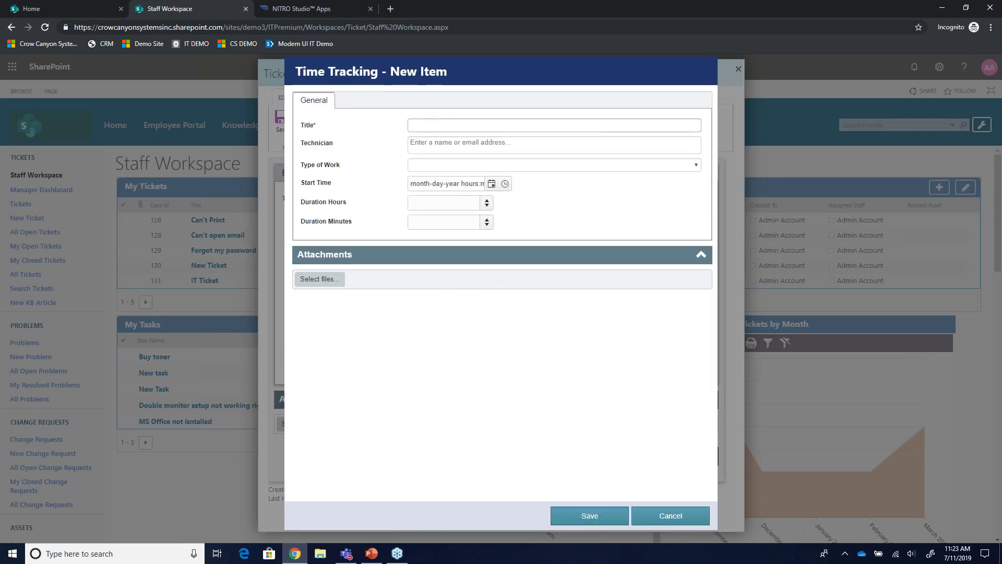
{"action": "left_click", "coordinate": [427, 124]}
{"action": "type", "text": "NEw"}
{"action": "key", "text": "BackSpace"}
{"action": "type", "text": "W LOG"}
{"action": "left_click", "coordinate": [428, 139]}
{"action": "type", "text": "Ad"}
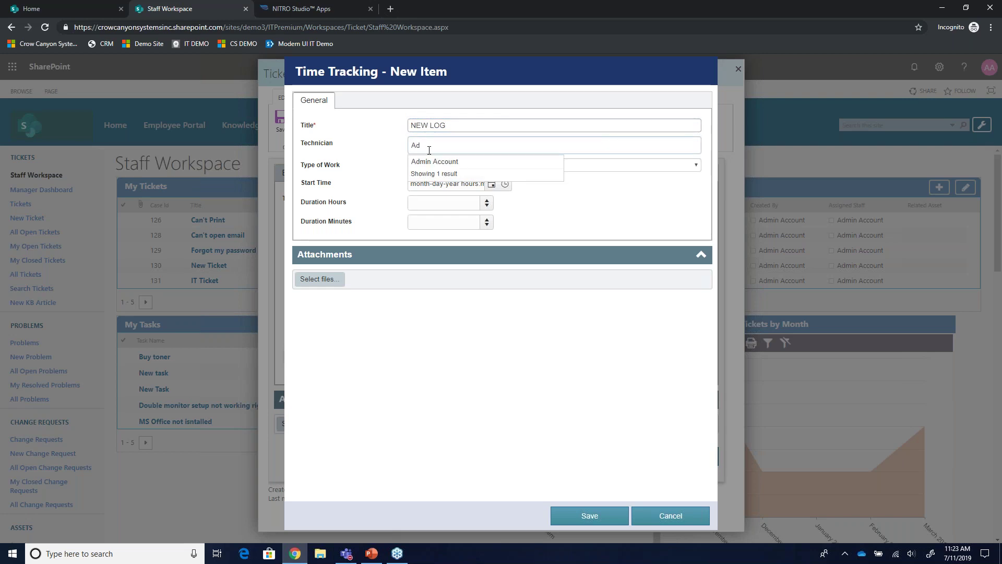
{"action": "left_click", "coordinate": [431, 162]}
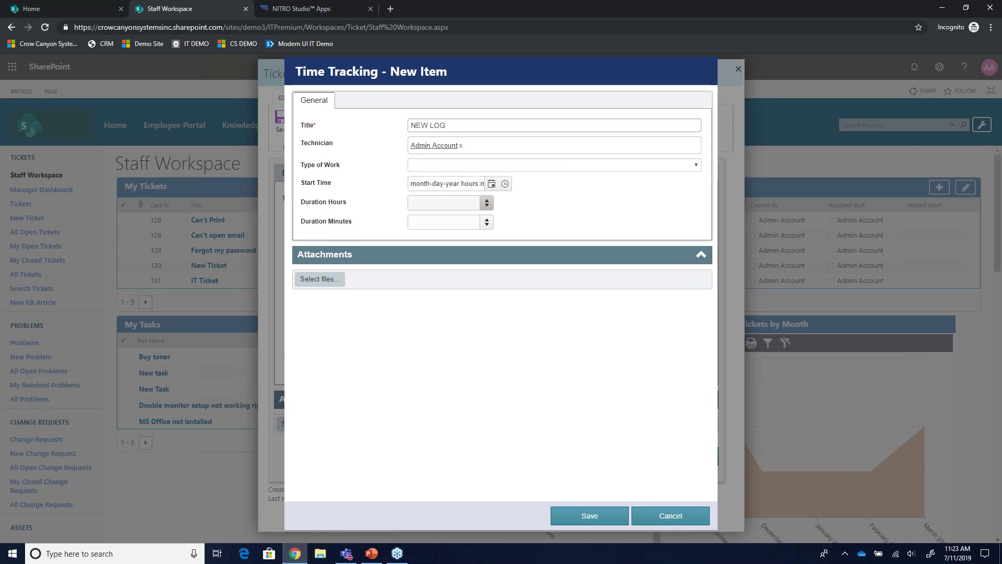
{"action": "left_click", "coordinate": [430, 203]}
{"action": "type", "text": "1"}
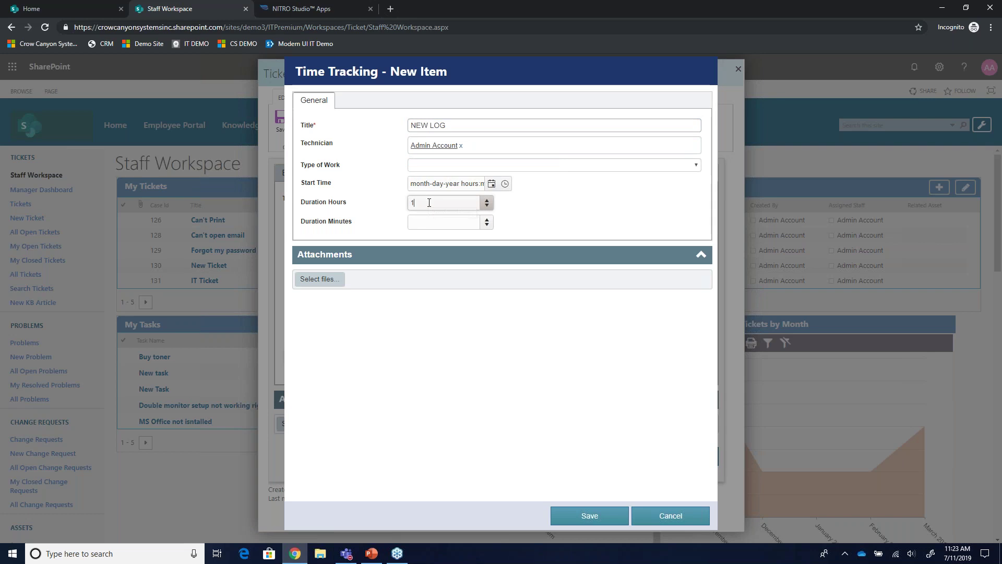
{"action": "left_click", "coordinate": [568, 515]}
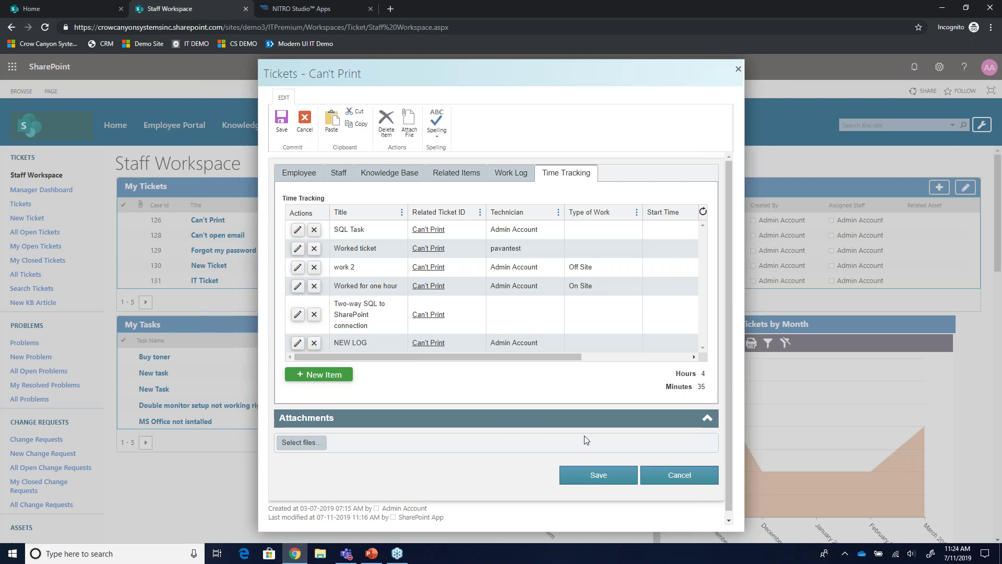
{"action": "left_click", "coordinate": [679, 476]}
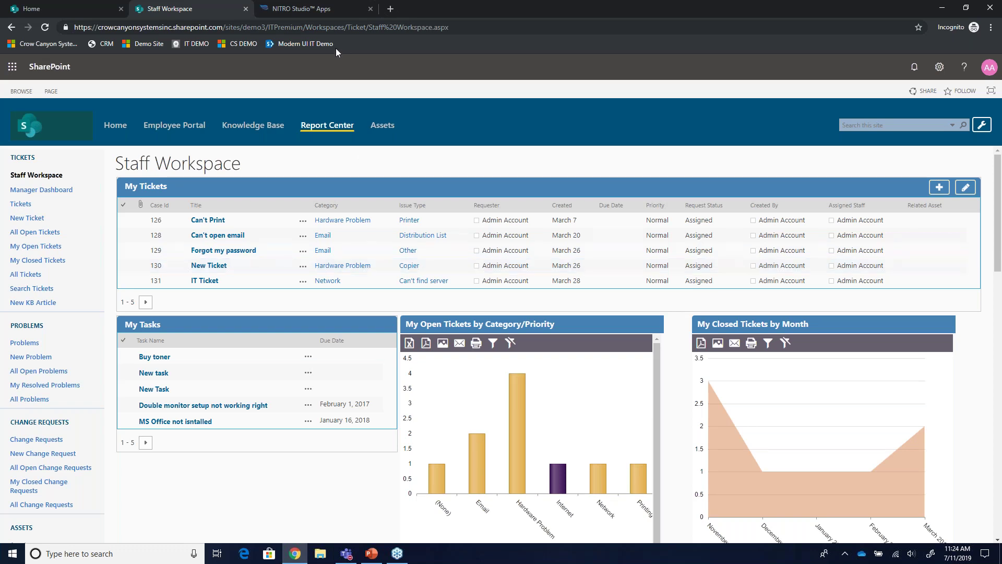
Switch to NITRO Studio and review the apps available for the IT Premium site
{"action": "left_click", "coordinate": [318, 6]}
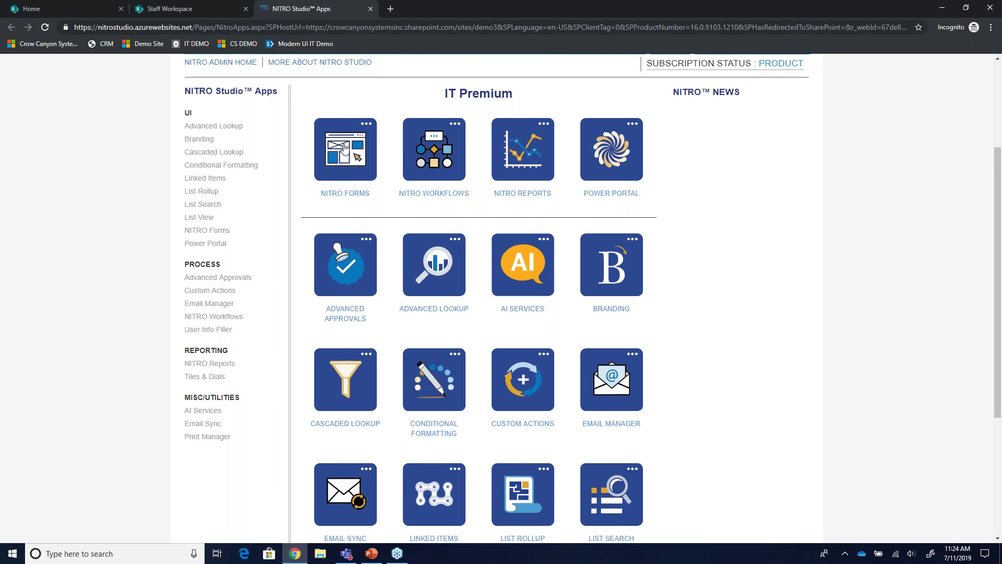
{"action": "scroll", "coordinate": [379, 188], "scroll_direction": "up", "scroll_amount": 3}
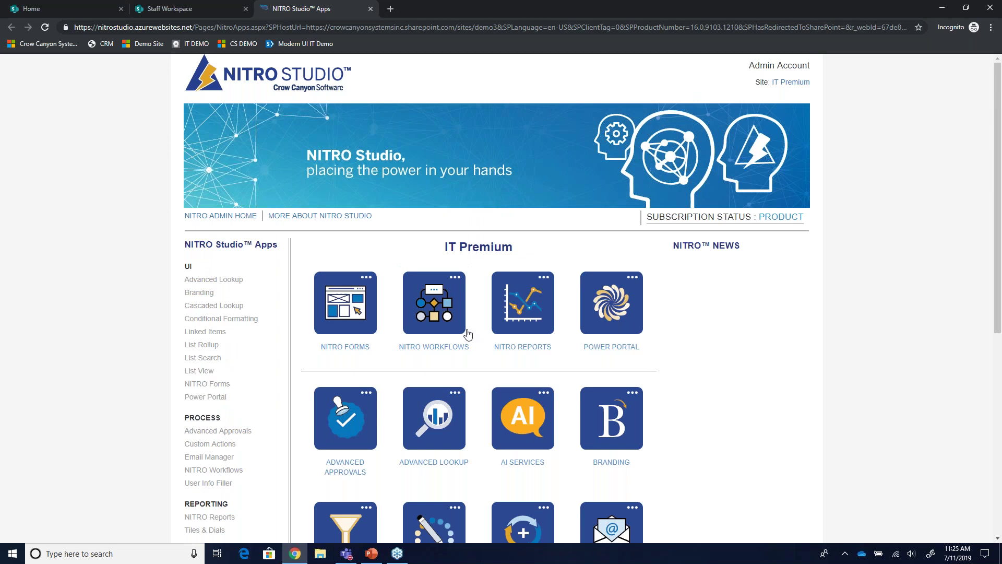
{"action": "scroll", "coordinate": [467, 335], "scroll_direction": "down", "scroll_amount": 3}
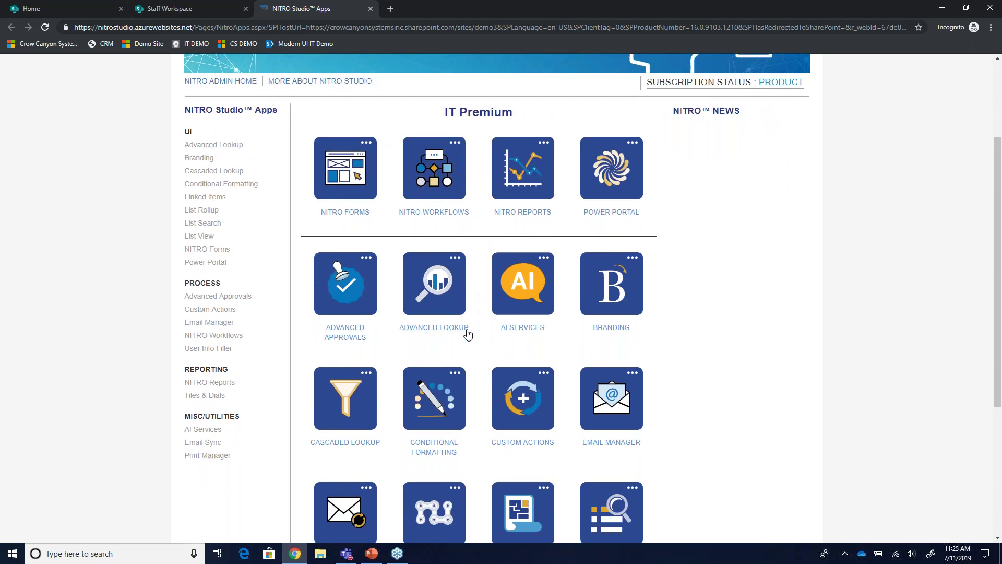
{"action": "scroll", "coordinate": [467, 334], "scroll_direction": "down", "scroll_amount": 1}
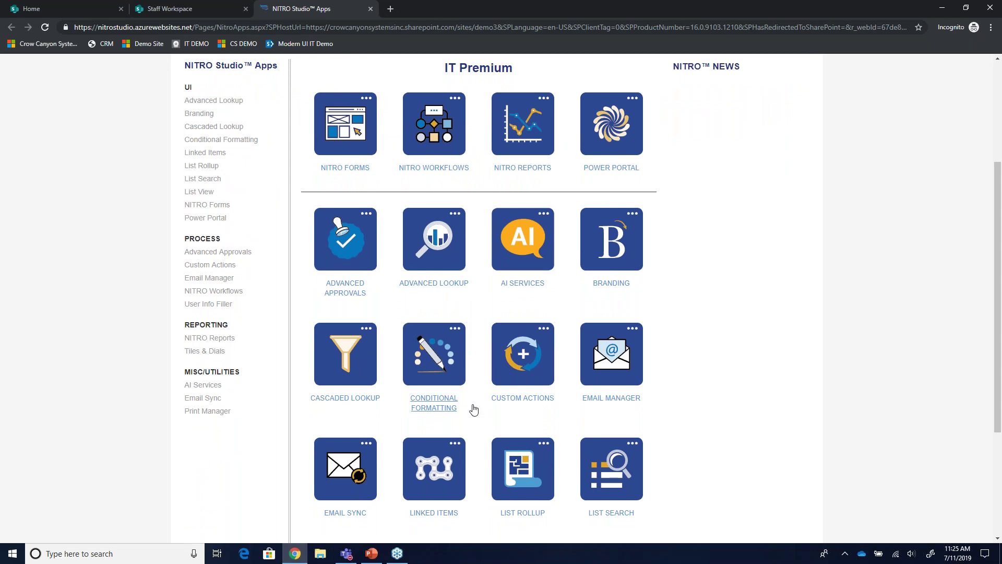
{"action": "scroll", "coordinate": [474, 410], "scroll_direction": "down", "scroll_amount": 1}
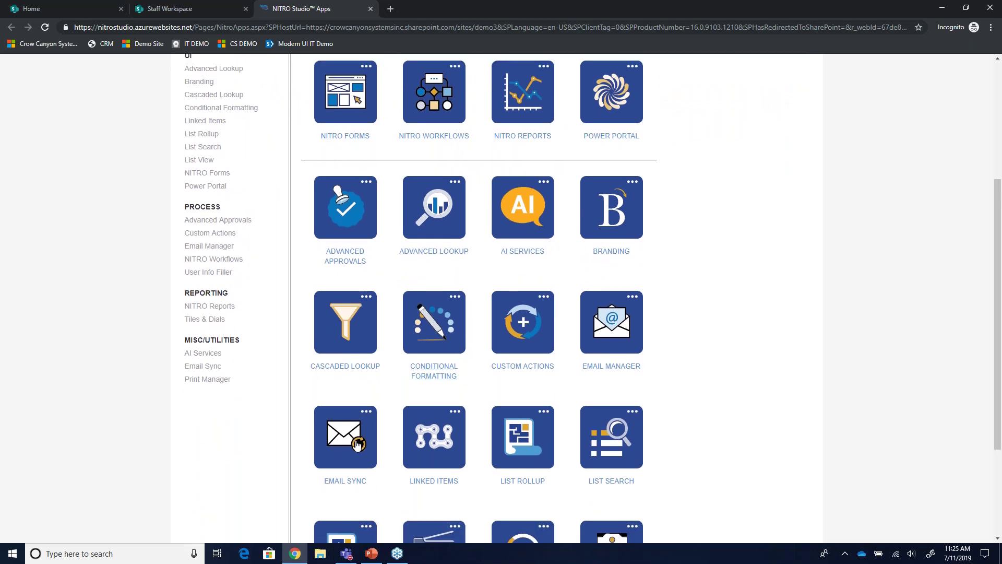
{"action": "scroll", "coordinate": [358, 444], "scroll_direction": "down", "scroll_amount": 2}
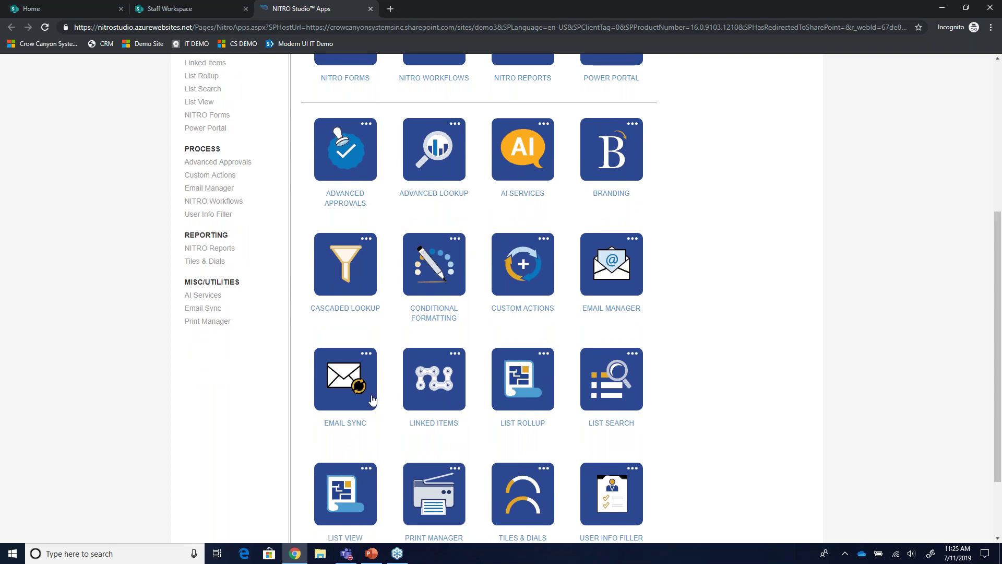
{"action": "scroll", "coordinate": [380, 414], "scroll_direction": "up", "scroll_amount": 1}
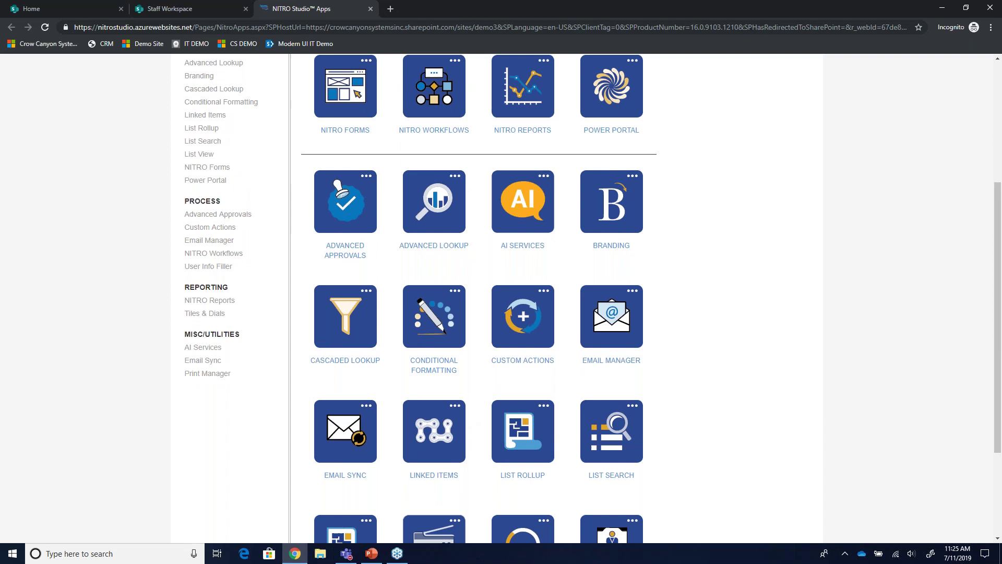
{"action": "scroll", "coordinate": [363, 212], "scroll_direction": "up", "scroll_amount": 2}
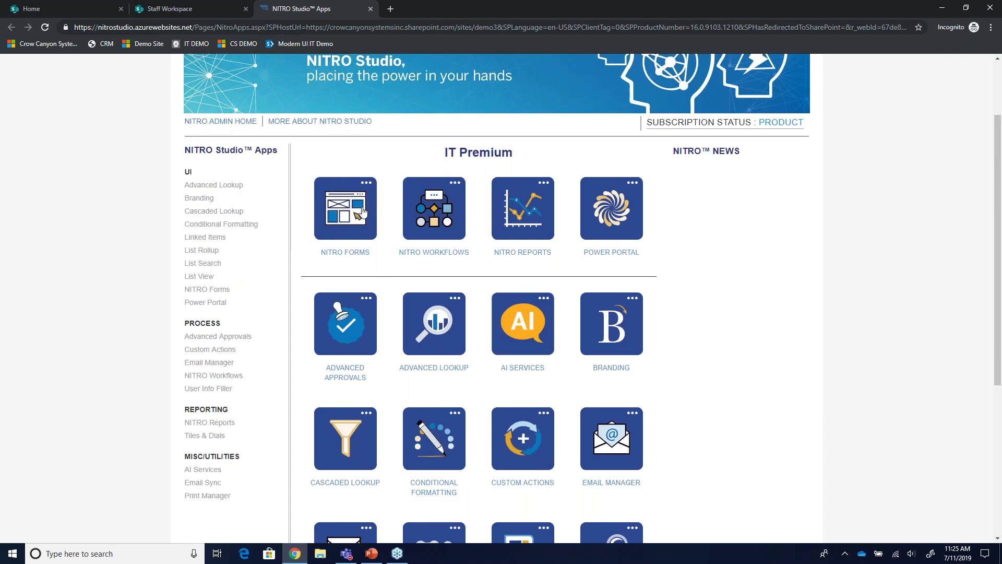
Open the NITRO Forms designer for the Tickets list
{"action": "left_click", "coordinate": [363, 212]}
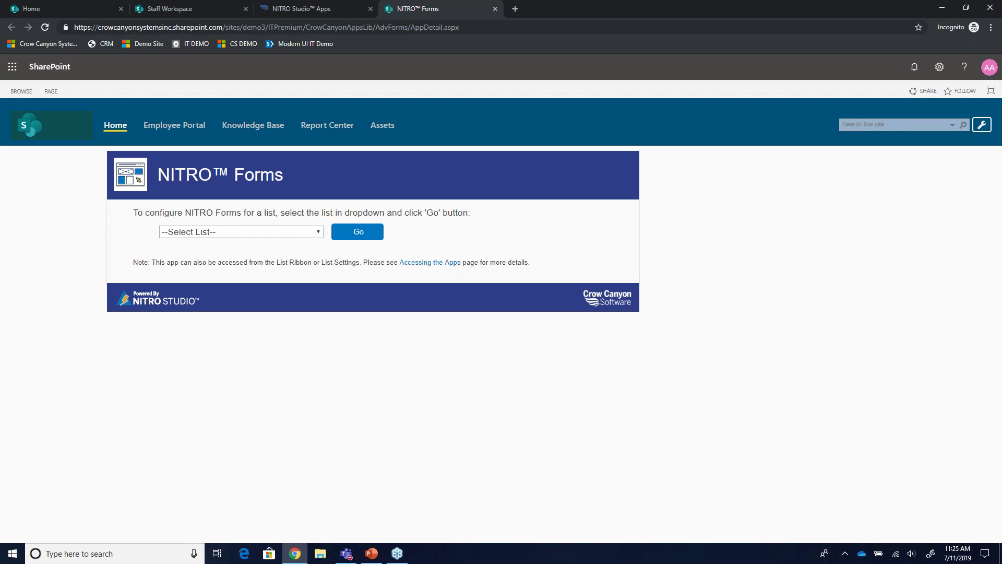
{"action": "left_click", "coordinate": [285, 236]}
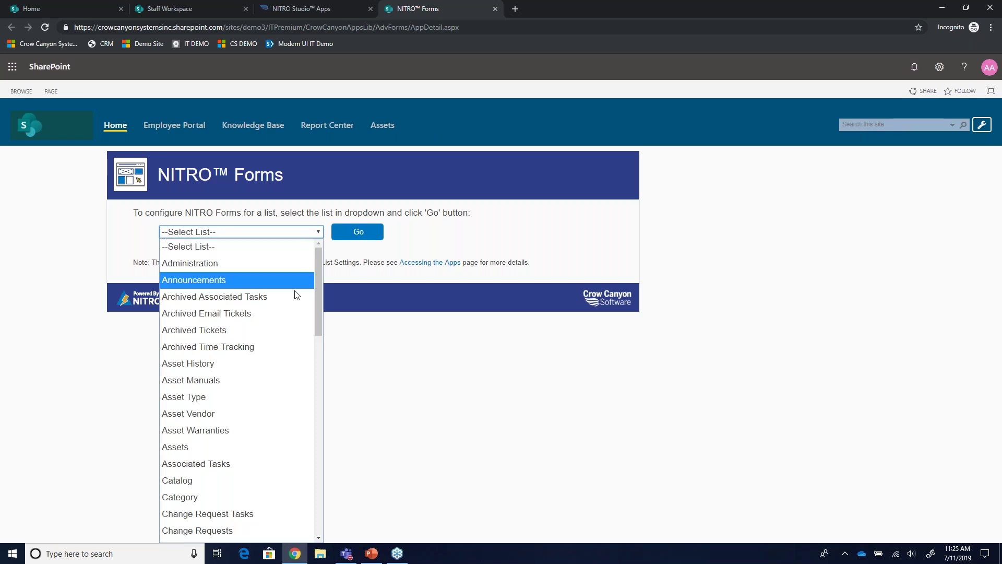
{"action": "scroll", "coordinate": [305, 339], "scroll_direction": "down", "scroll_amount": 15}
{"action": "scroll", "coordinate": [305, 339], "scroll_direction": "down", "scroll_amount": 3}
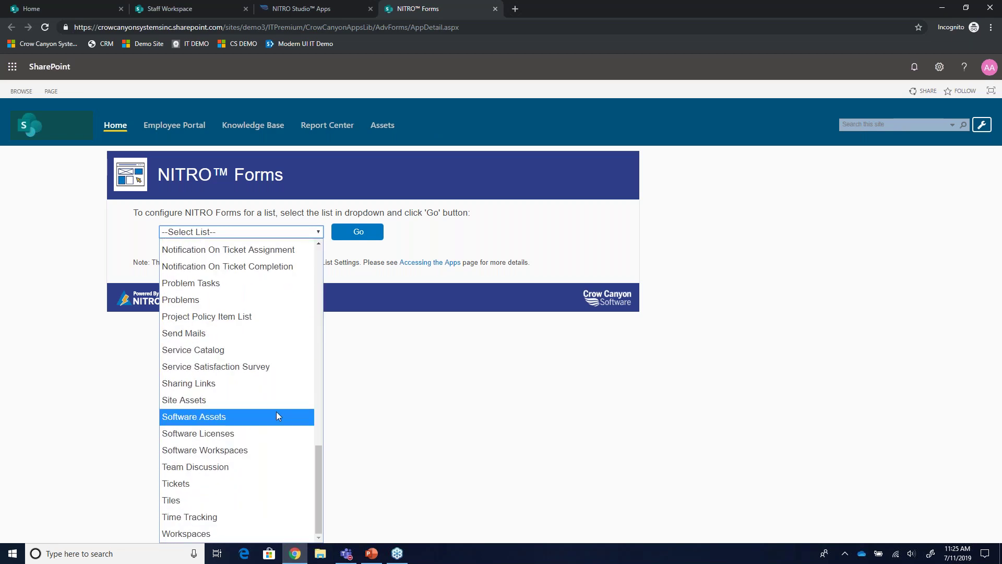
{"action": "left_click", "coordinate": [192, 482]}
{"action": "left_click", "coordinate": [358, 234]}
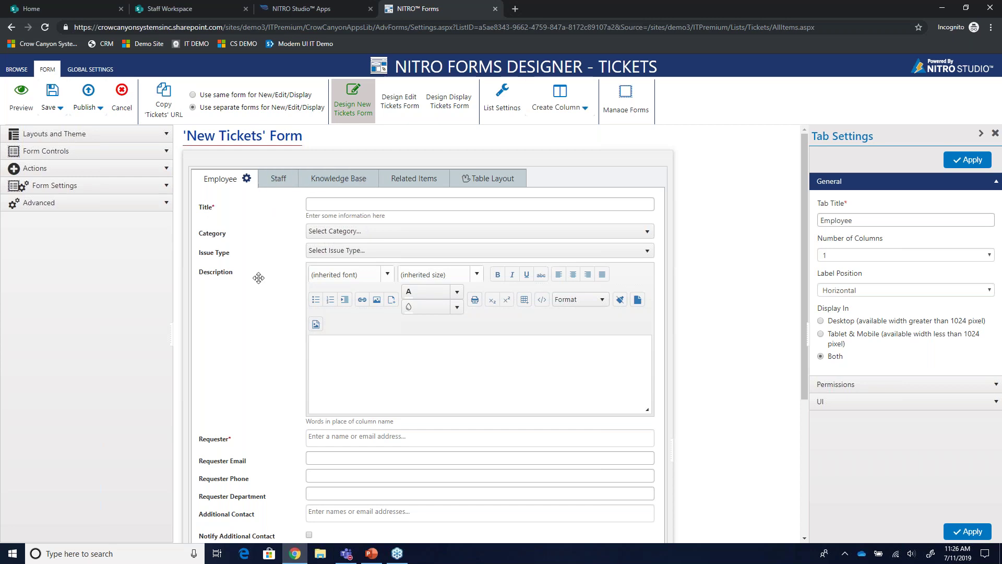
Review the global form themes, keep Default, and inspect the theme creation settings without saving a new theme
{"action": "left_click", "coordinate": [102, 71]}
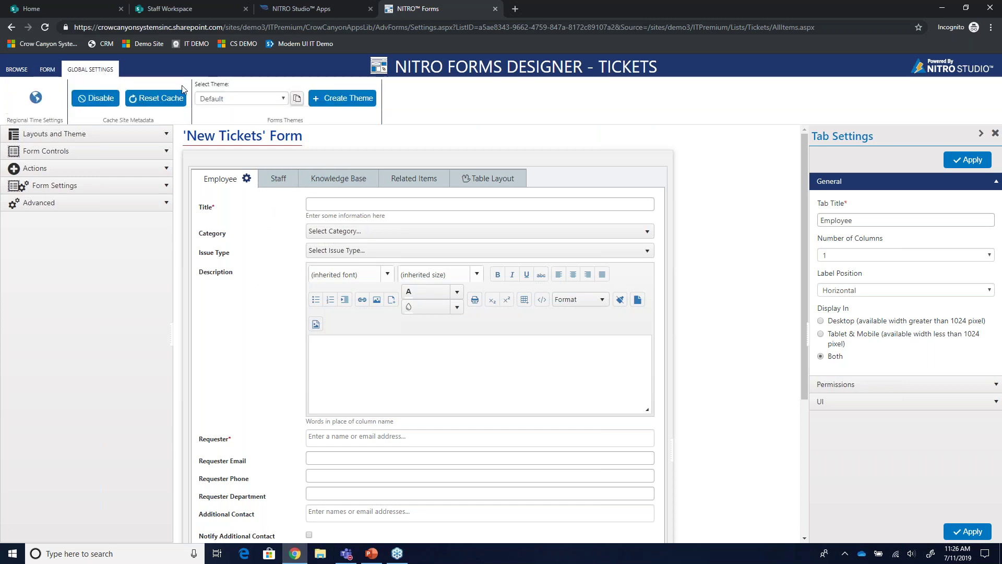
{"action": "left_click", "coordinate": [270, 98]}
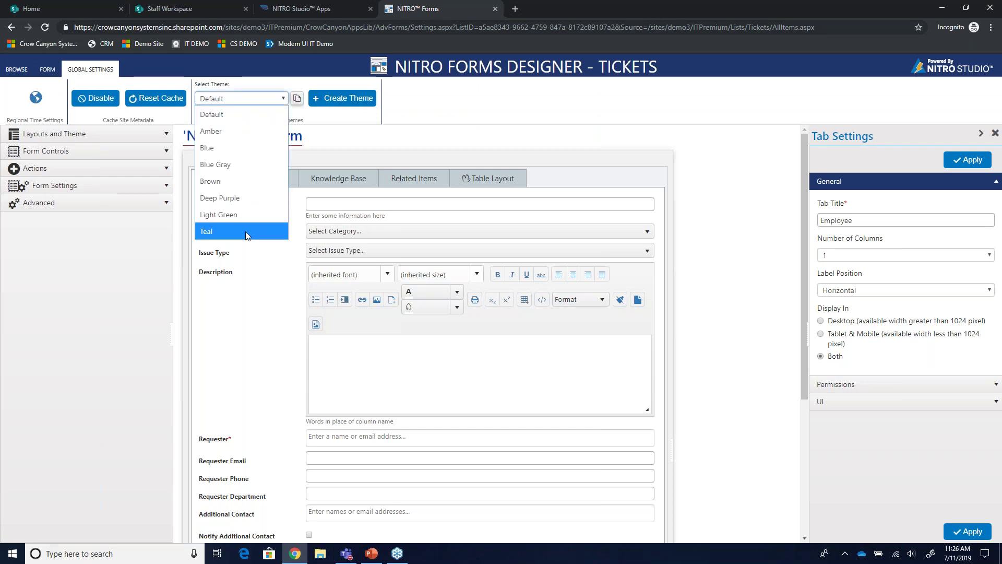
{"action": "left_click", "coordinate": [245, 112]}
{"action": "left_click", "coordinate": [342, 98]}
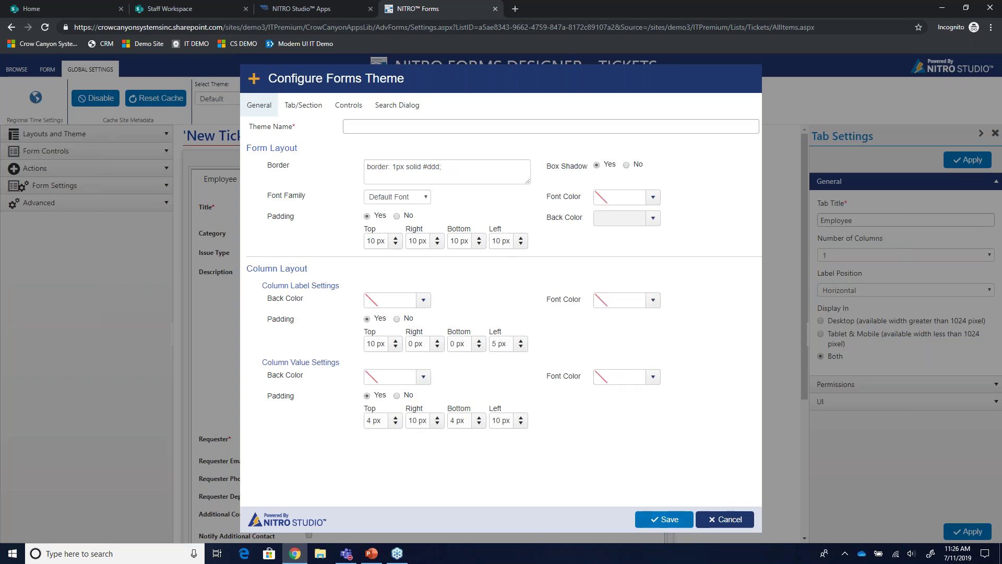
{"action": "left_click", "coordinate": [731, 520]}
View the advanced form options and check the Custom CSS editor without adding any code
{"action": "left_click", "coordinate": [67, 203]}
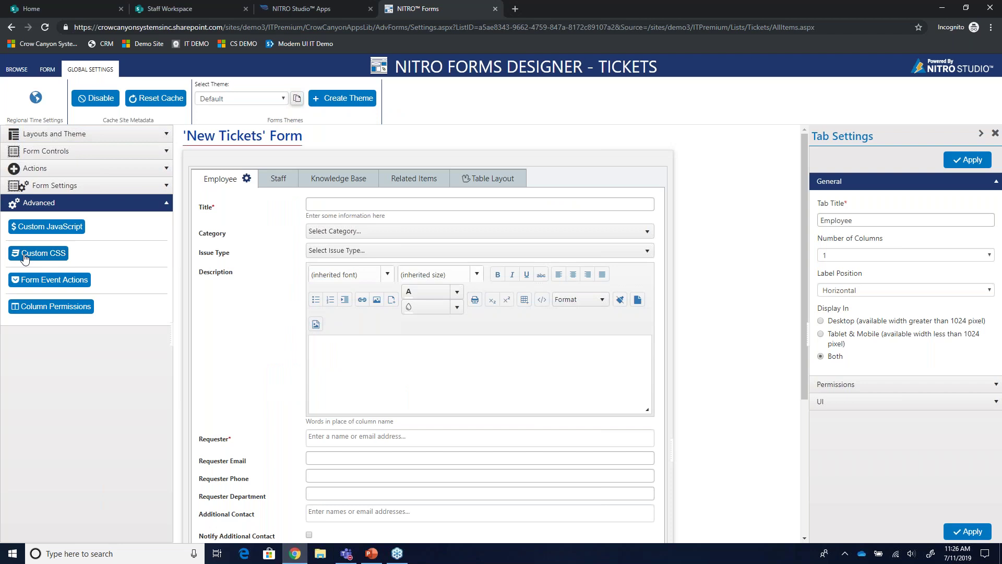
{"action": "left_click", "coordinate": [24, 257]}
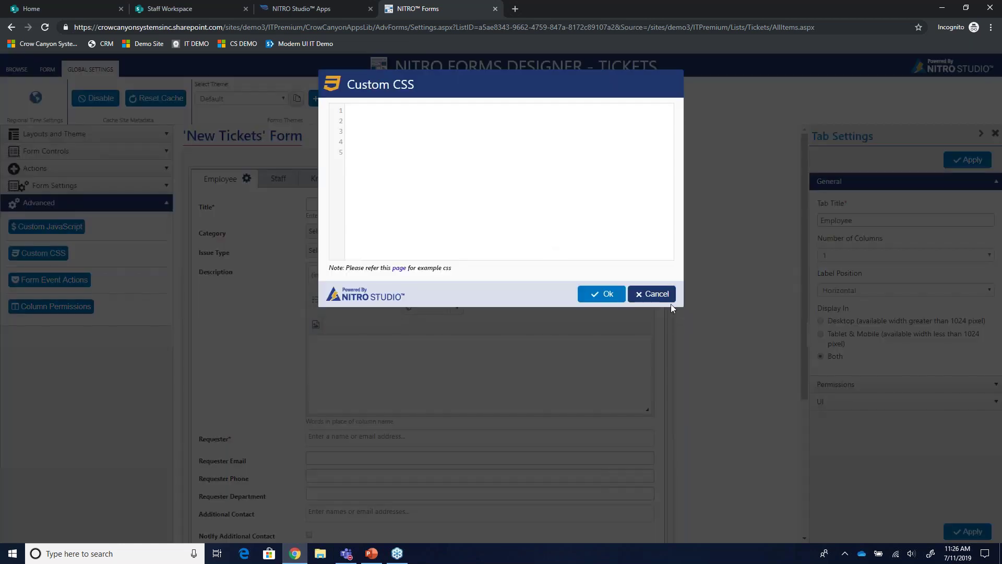
{"action": "left_click", "coordinate": [652, 294]}
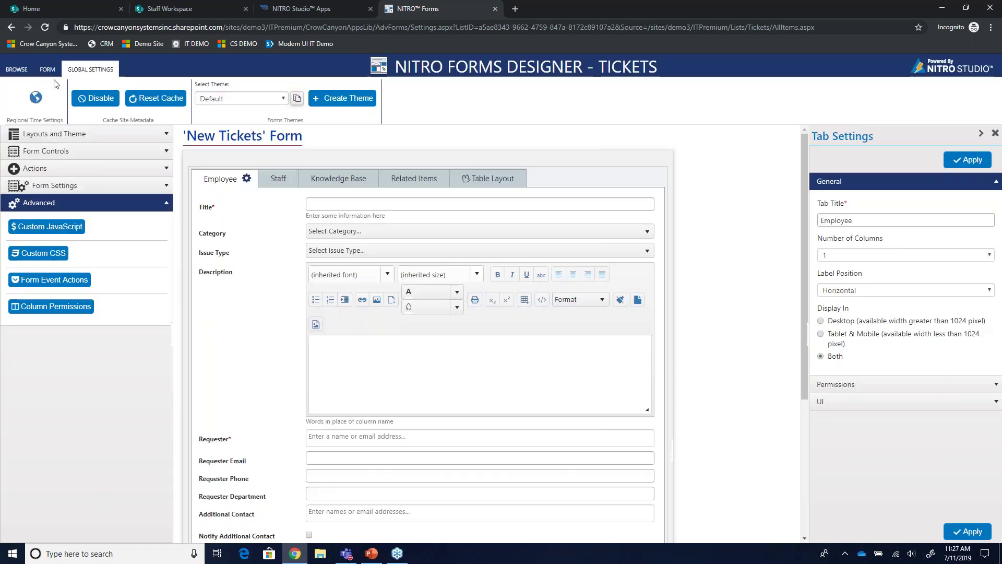
Review the forms configured on the Tickets list and the advanced export, import and override settings without changing them
{"action": "left_click", "coordinate": [52, 70]}
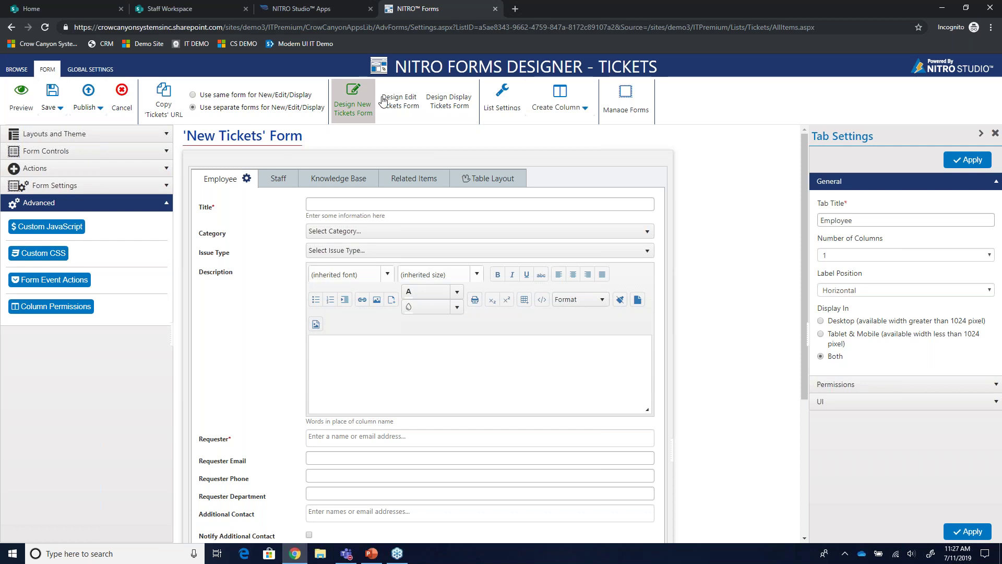
{"action": "left_click", "coordinate": [627, 96]}
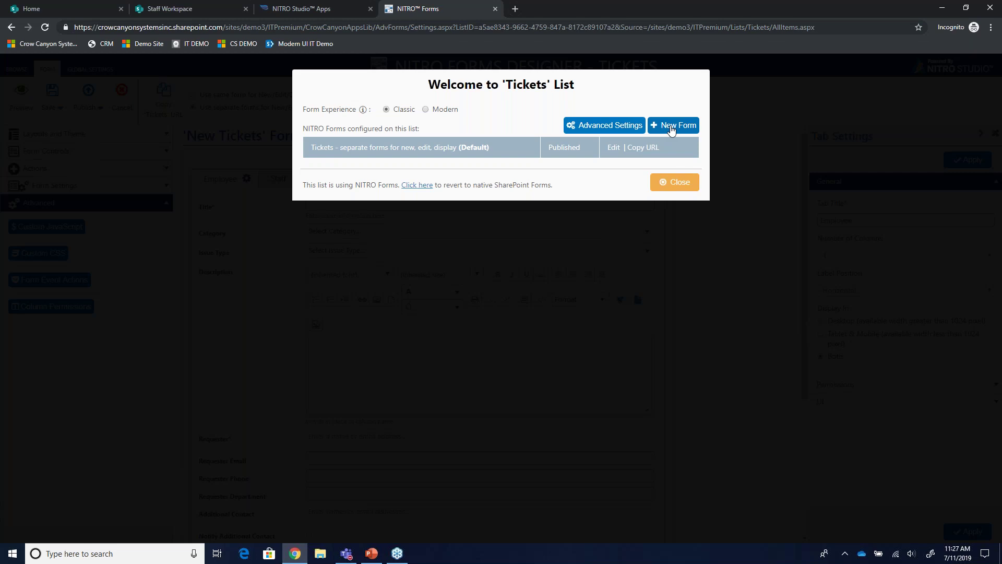
{"action": "left_click", "coordinate": [616, 134]}
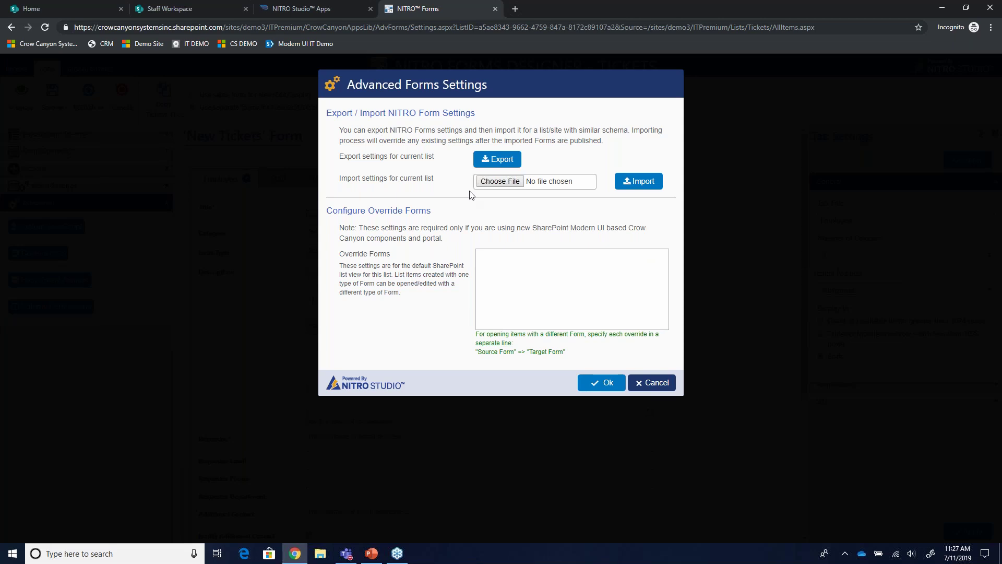
{"action": "left_click", "coordinate": [652, 382]}
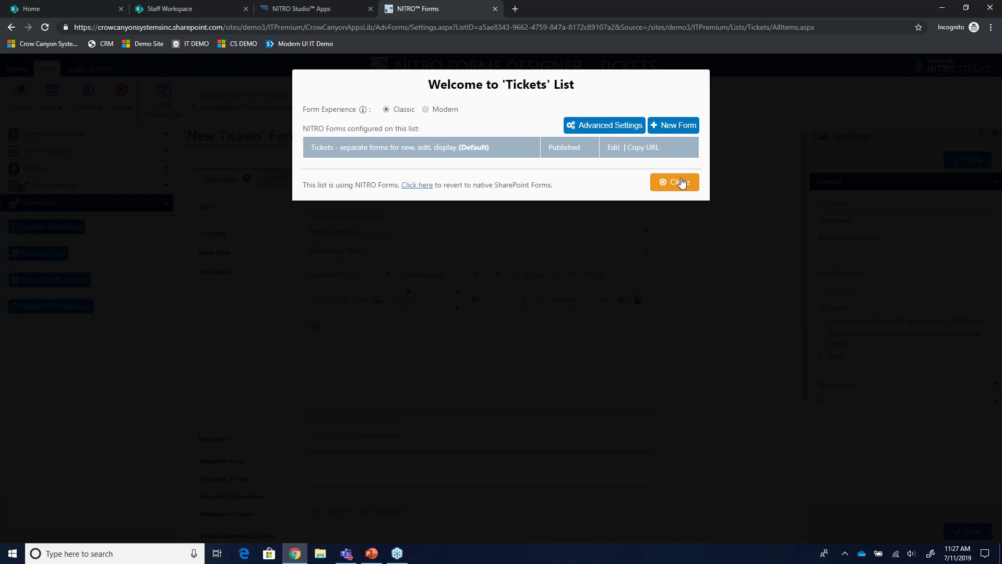
{"action": "left_click", "coordinate": [681, 182]}
Preview the New Tickets form on a smaller device layout, check its Staff and Knowledge Base sections, and close the preview
{"action": "left_click", "coordinate": [21, 93]}
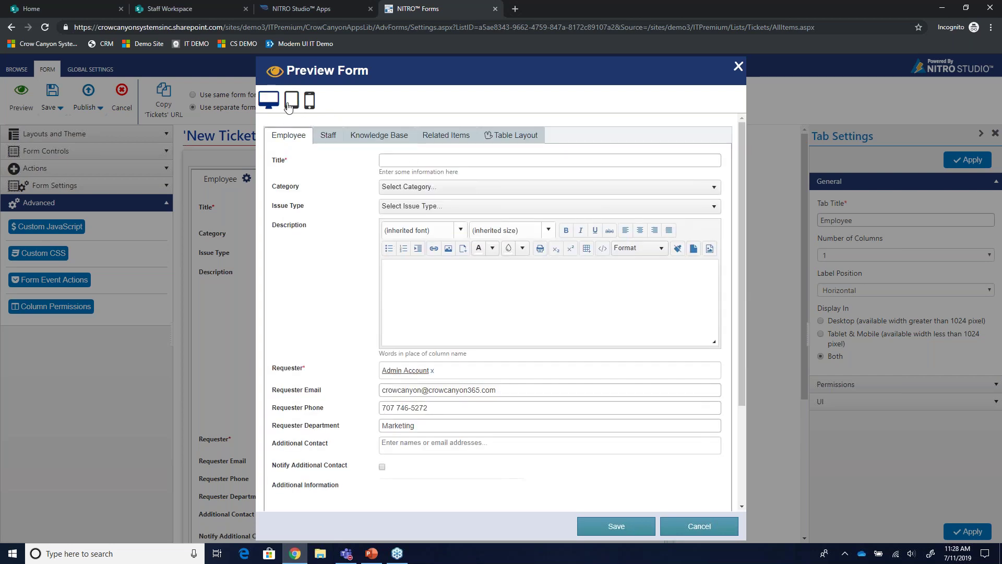
{"action": "left_click", "coordinate": [289, 104]}
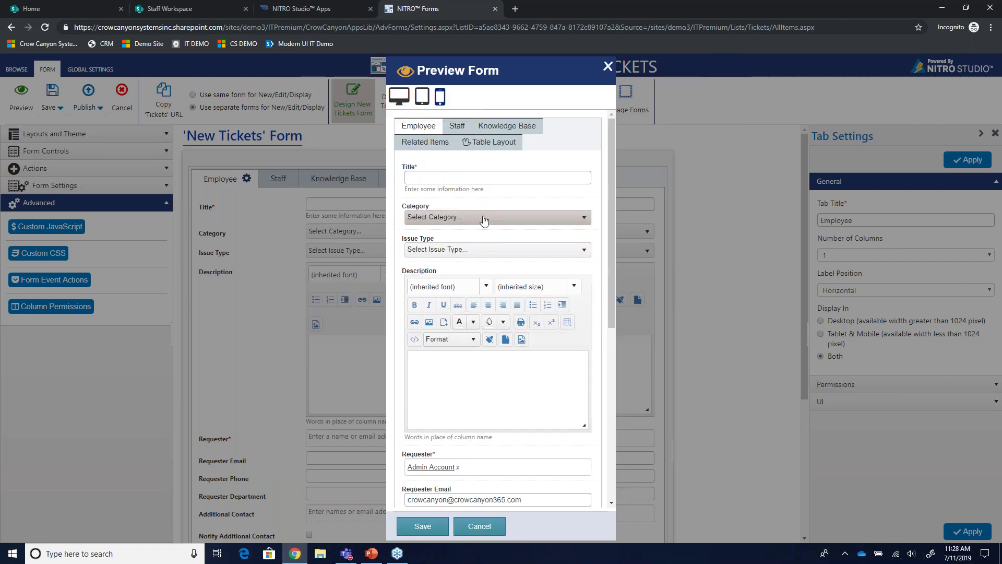
{"action": "left_click", "coordinate": [458, 126]}
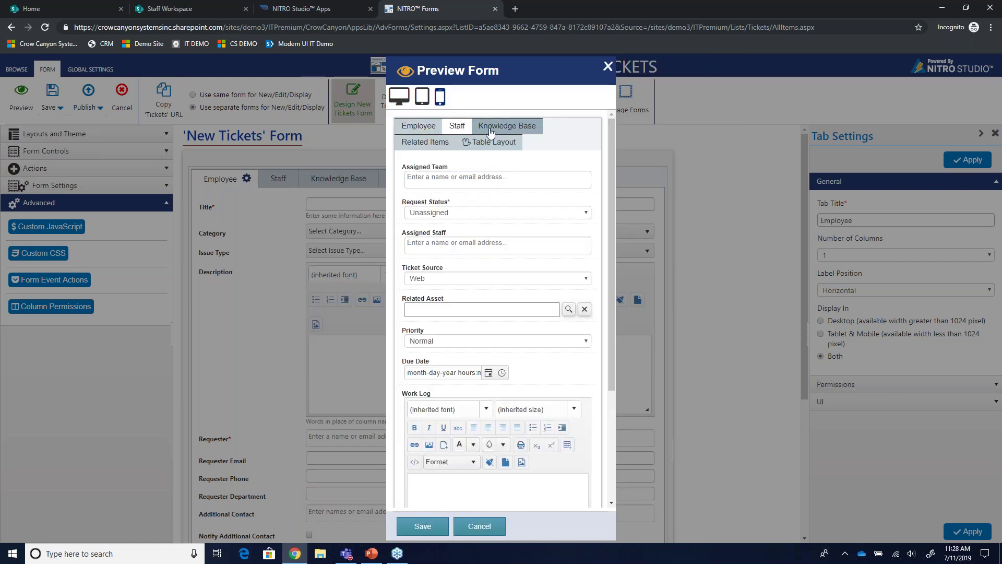
{"action": "left_click", "coordinate": [507, 126]}
{"action": "left_click", "coordinate": [608, 67]}
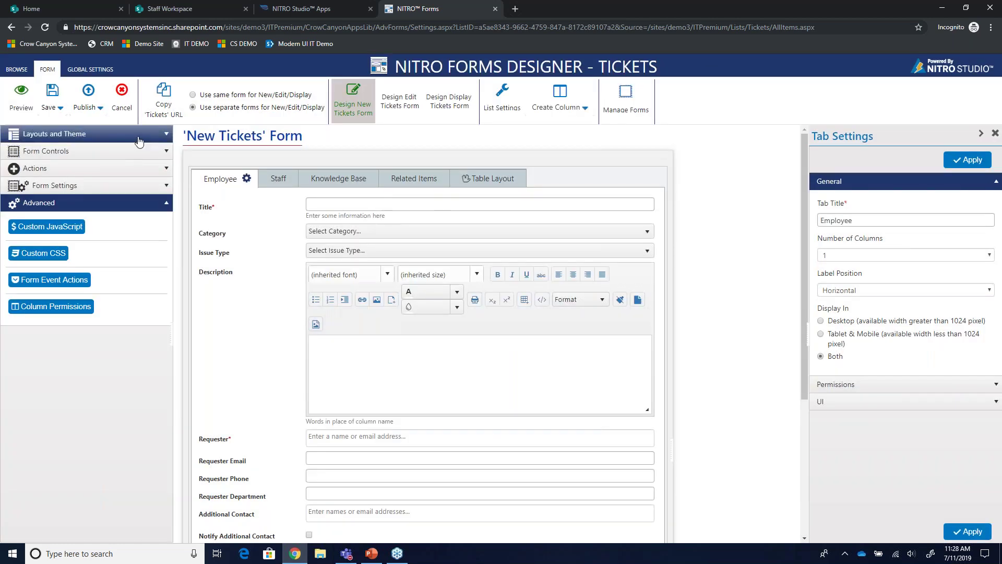
Apply the Blue theme to the New Tickets form
{"action": "left_click", "coordinate": [55, 134]}
{"action": "left_click", "coordinate": [119, 174]}
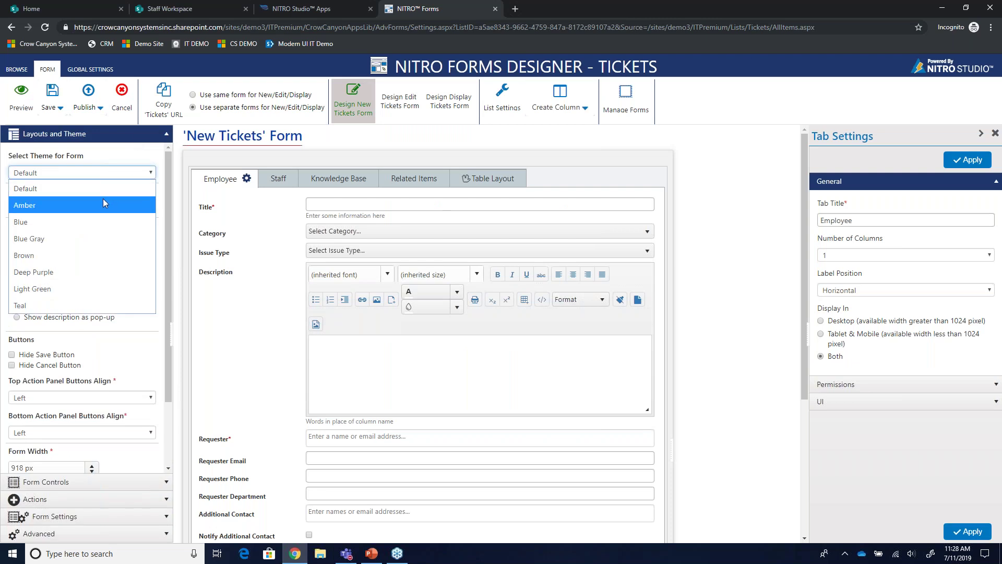
{"action": "left_click", "coordinate": [88, 222]}
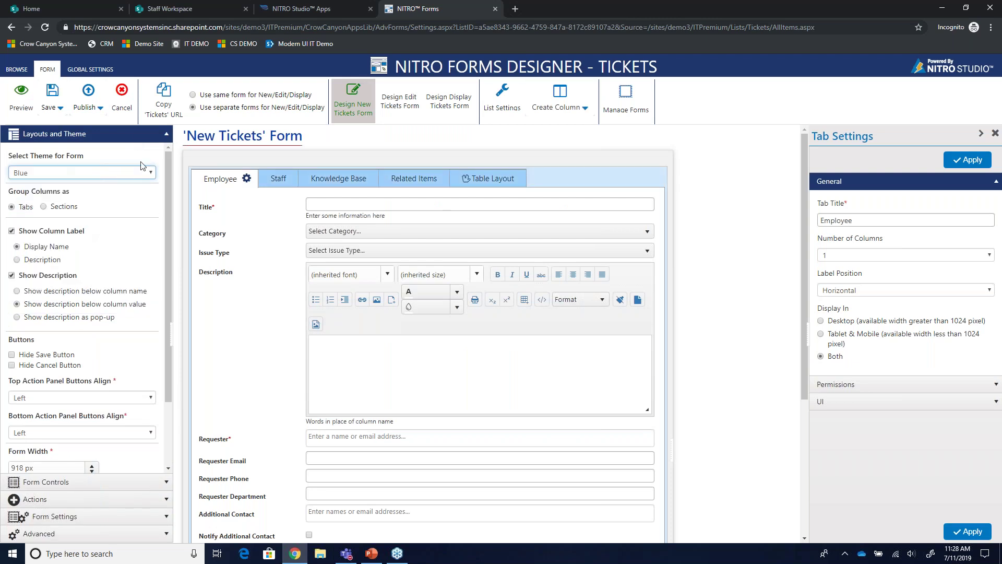
Try grouping the form columns as sections with the Staff section displayed as Line, and return the grouping to tabs
{"action": "left_click", "coordinate": [46, 206]}
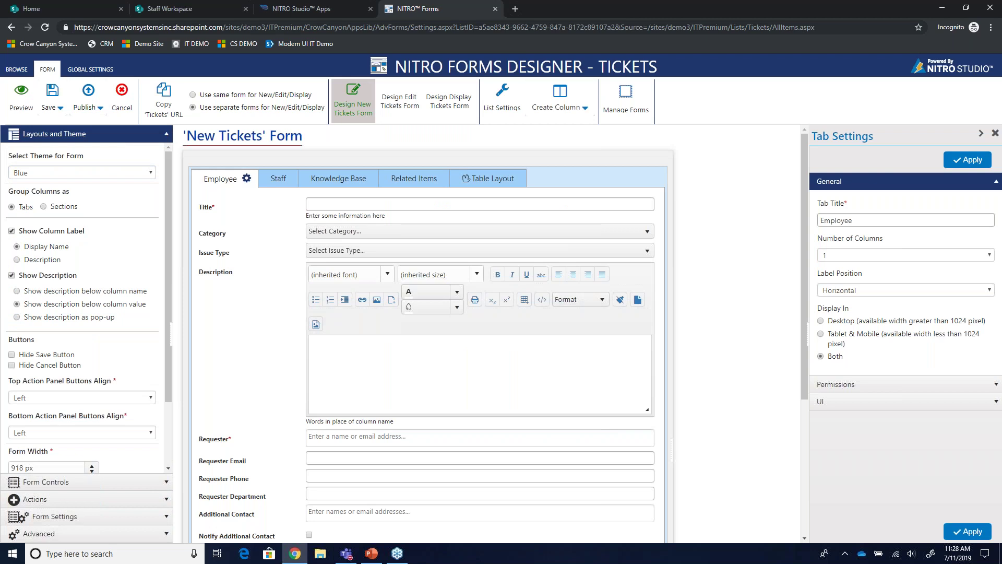
{"action": "left_click", "coordinate": [43, 206]}
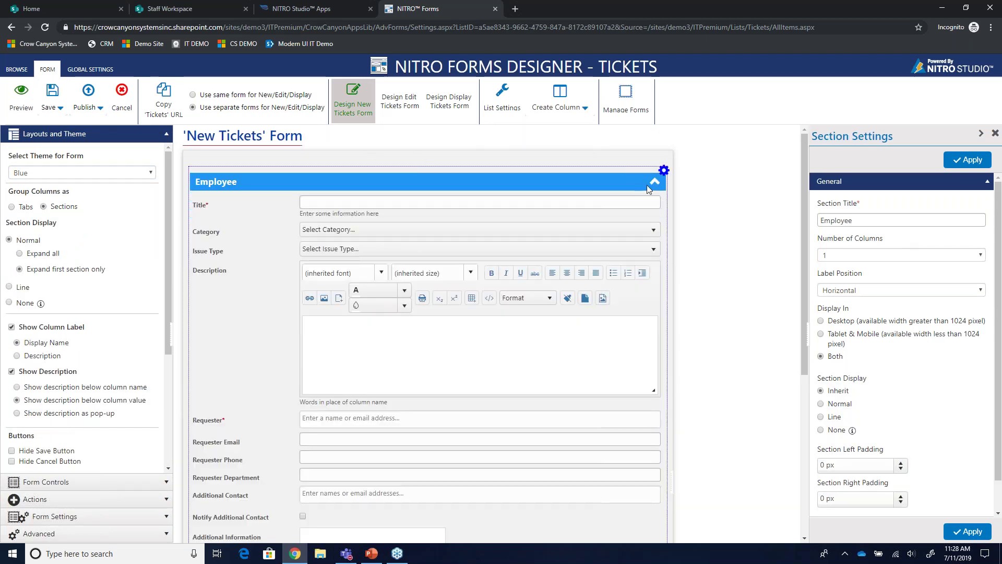
{"action": "left_click", "coordinate": [647, 185]}
{"action": "left_click", "coordinate": [656, 204]}
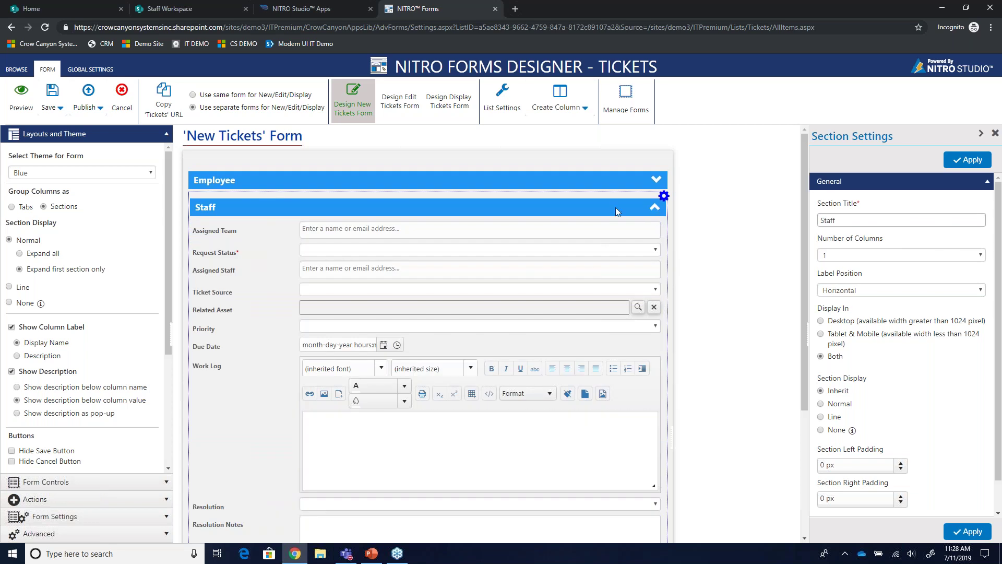
{"action": "left_click", "coordinate": [821, 416]}
{"action": "left_click", "coordinate": [979, 165]}
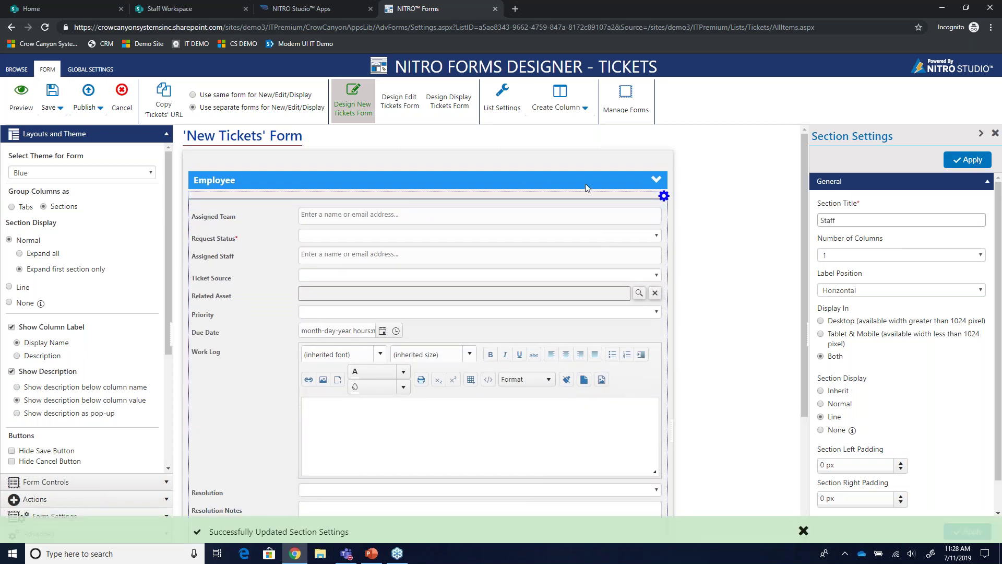
{"action": "left_click", "coordinate": [12, 207]}
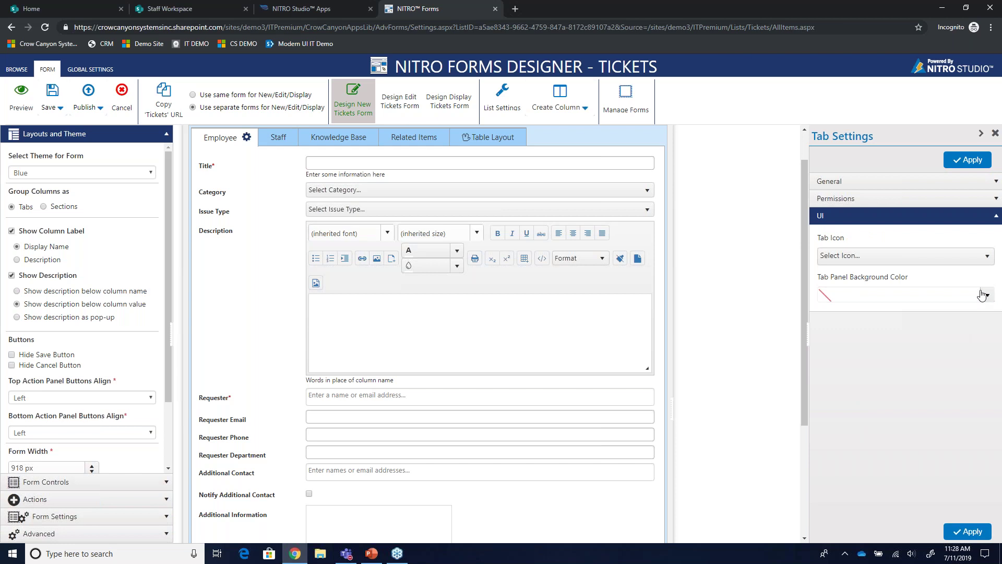
Set the Employee tab's panel background color to light blue and apply it
{"action": "left_click", "coordinate": [945, 302]}
{"action": "left_click", "coordinate": [894, 423]}
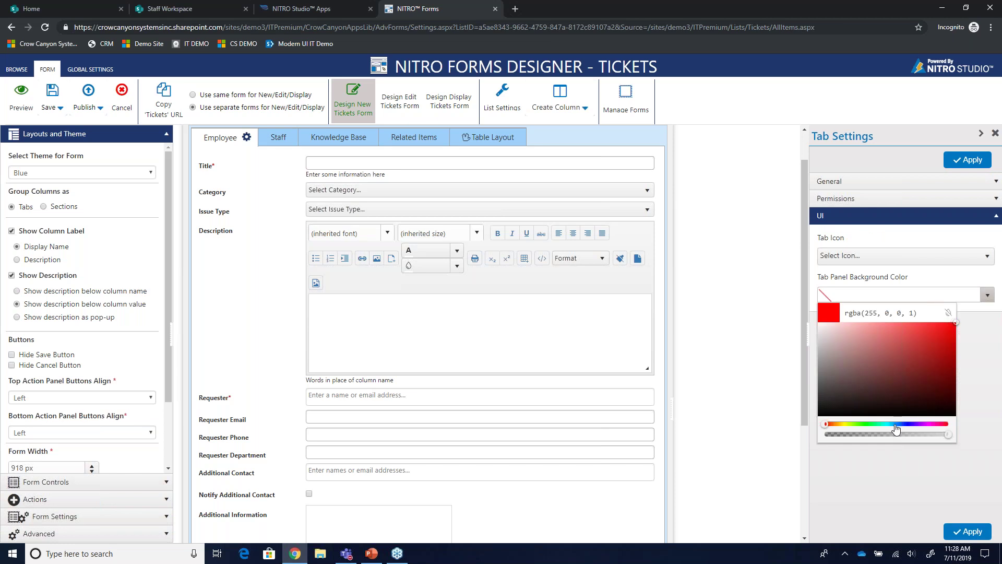
{"action": "left_click", "coordinate": [873, 340]}
{"action": "left_click", "coordinate": [893, 313]}
{"action": "left_click", "coordinate": [970, 160]}
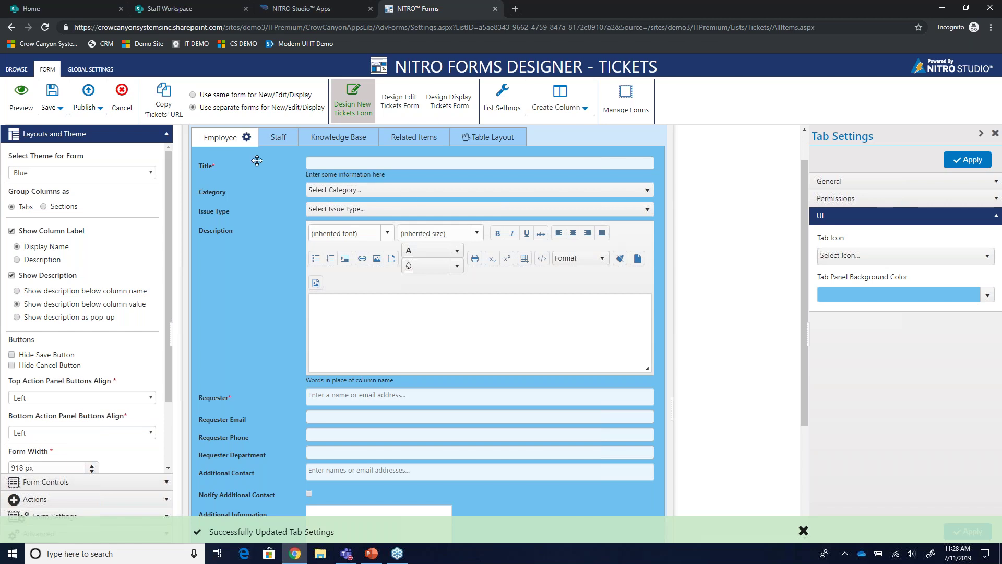
Lay out the Employee tab in 2 columns with Vertical label positions and apply the settings
{"action": "left_click", "coordinate": [859, 181]}
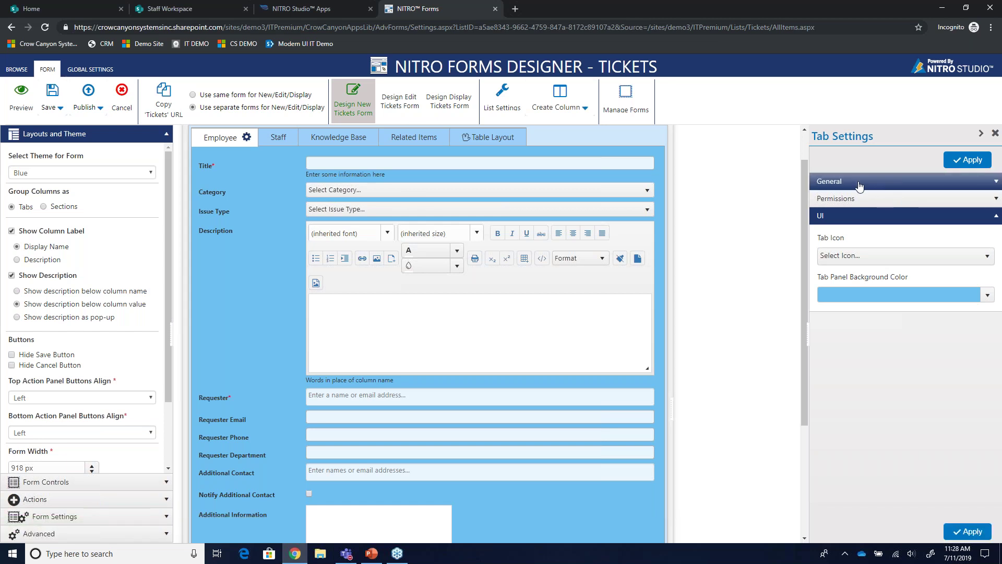
{"action": "left_click", "coordinate": [848, 256]}
{"action": "left_click", "coordinate": [848, 287]}
{"action": "left_click", "coordinate": [849, 293]}
{"action": "left_click", "coordinate": [847, 323]}
{"action": "left_click", "coordinate": [964, 162]}
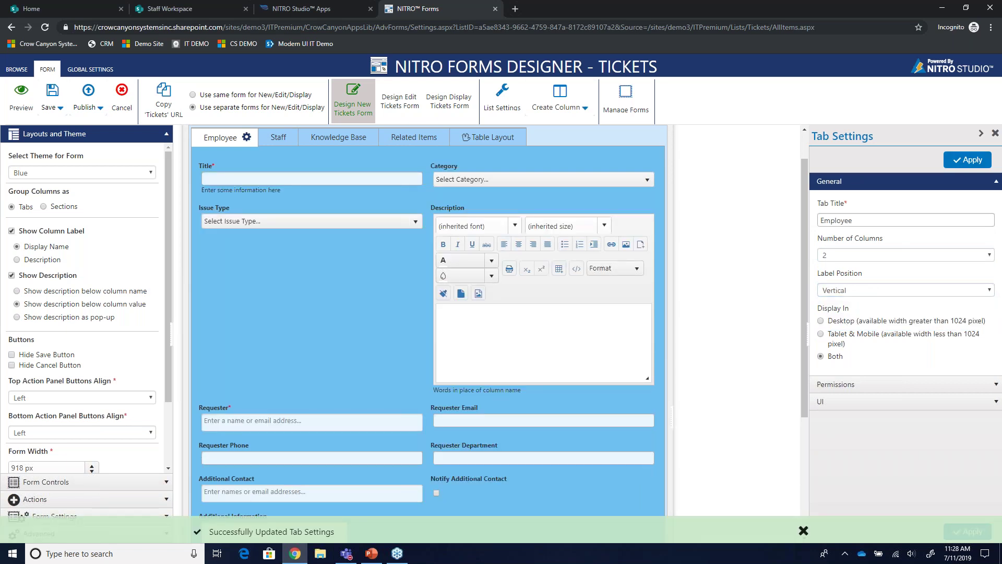
Lay out the Staff tab in 3 columns with Vertical label positions and apply the settings
{"action": "left_click", "coordinate": [280, 137]}
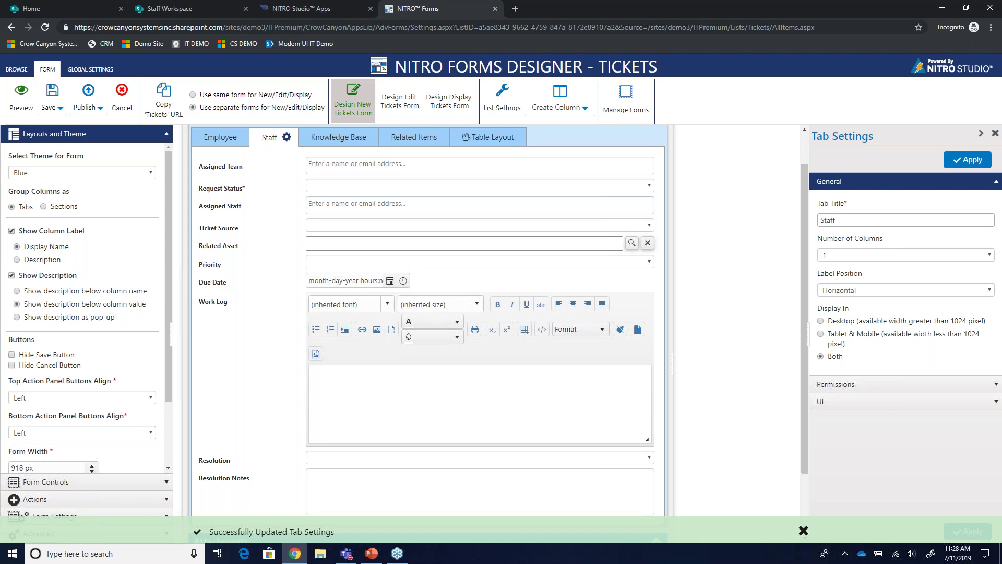
{"action": "left_click", "coordinate": [866, 255]}
{"action": "left_click", "coordinate": [867, 295]}
{"action": "left_click", "coordinate": [871, 290]}
{"action": "left_click", "coordinate": [872, 323]}
{"action": "left_click", "coordinate": [960, 159]}
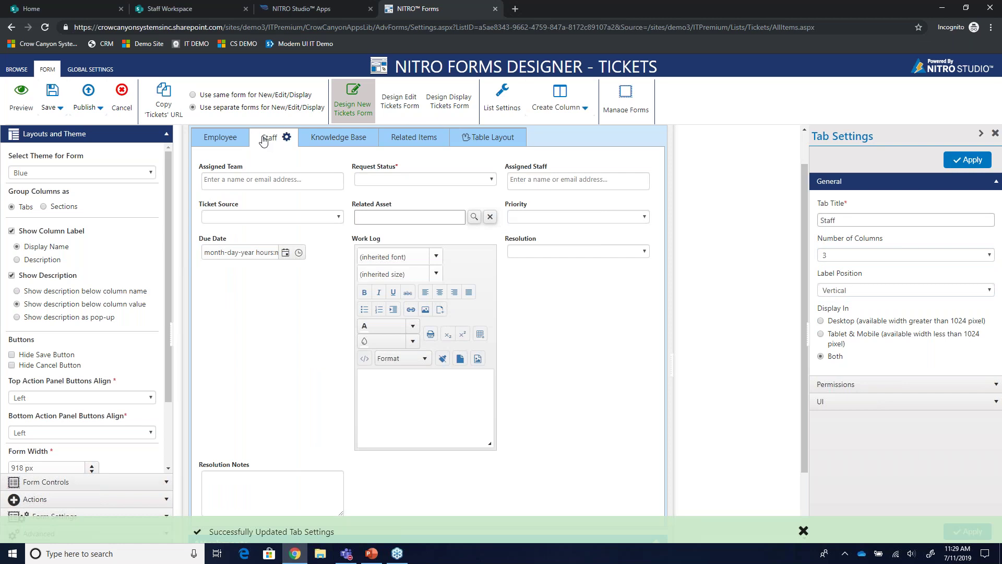
Return to the Employee tab and add a new tab after Table Layout from the form controls
{"action": "left_click", "coordinate": [214, 140]}
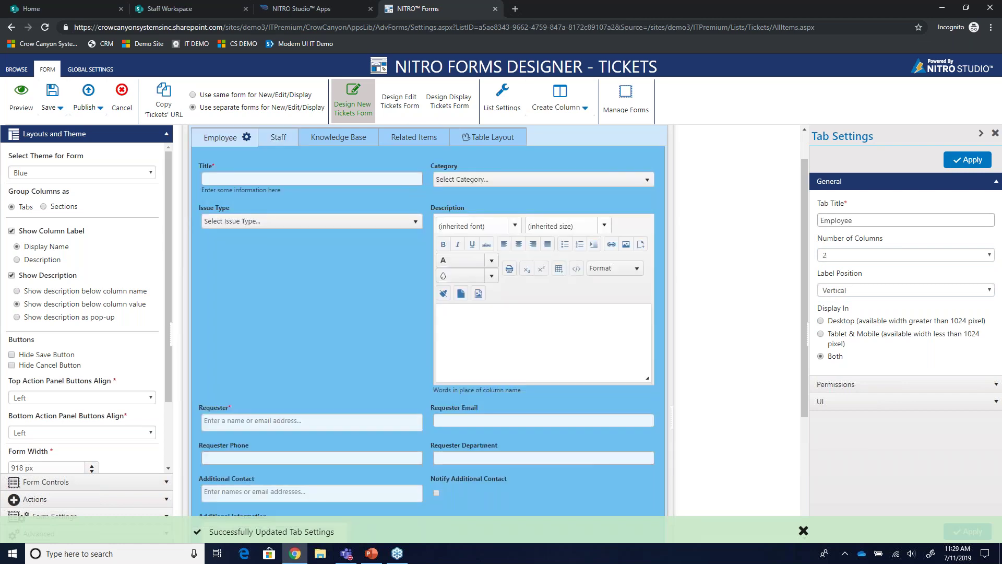
{"action": "left_click", "coordinate": [163, 134]}
{"action": "left_click", "coordinate": [150, 151]}
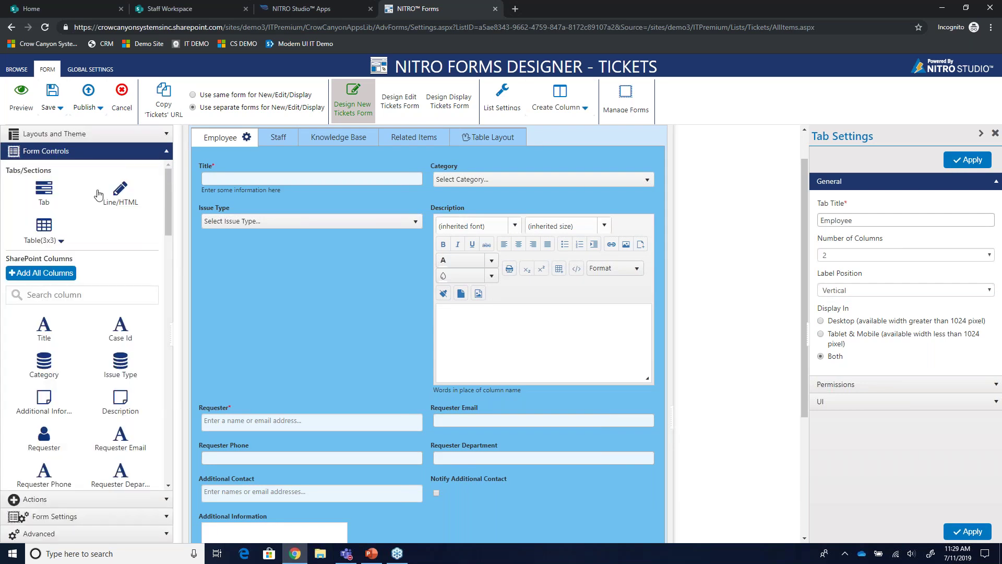
{"action": "scroll", "coordinate": [242, 272], "scroll_direction": "up", "scroll_amount": 1}
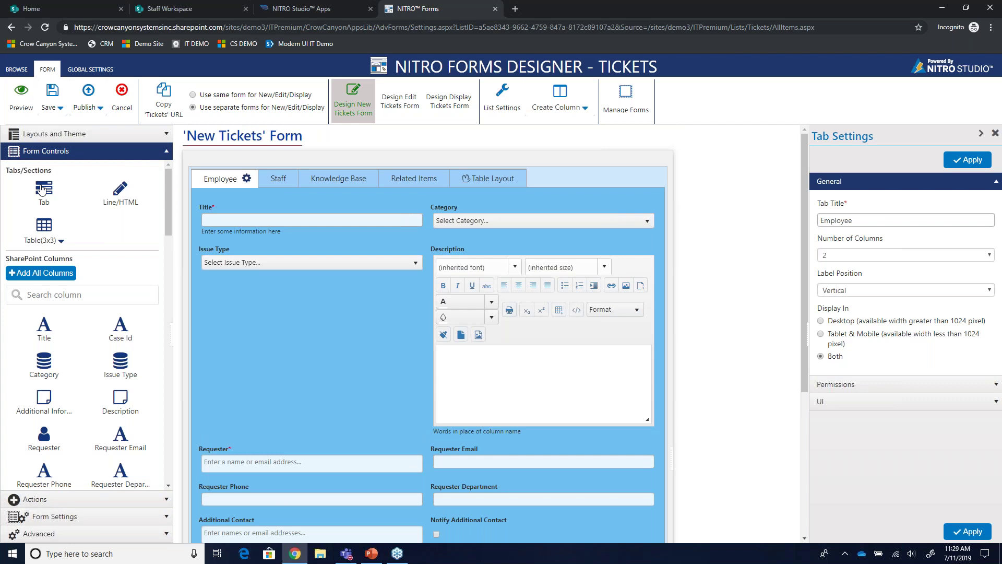
{"action": "left_click_drag", "start_coordinate": [85, 223], "coordinate": [473, 179]}
Add a Line/HTML element above the tabs with the text NEW TICKET, formatted as a centered Heading 1
{"action": "left_click_drag", "start_coordinate": [118, 189], "coordinate": [290, 173]}
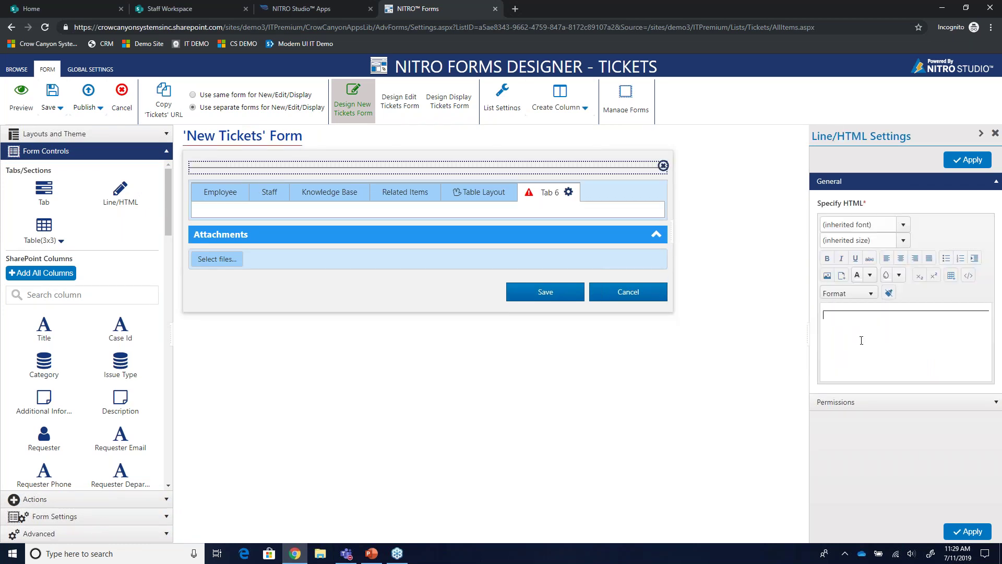
{"action": "type", "text": "NEW TICKET"}
{"action": "left_click", "coordinate": [862, 296]}
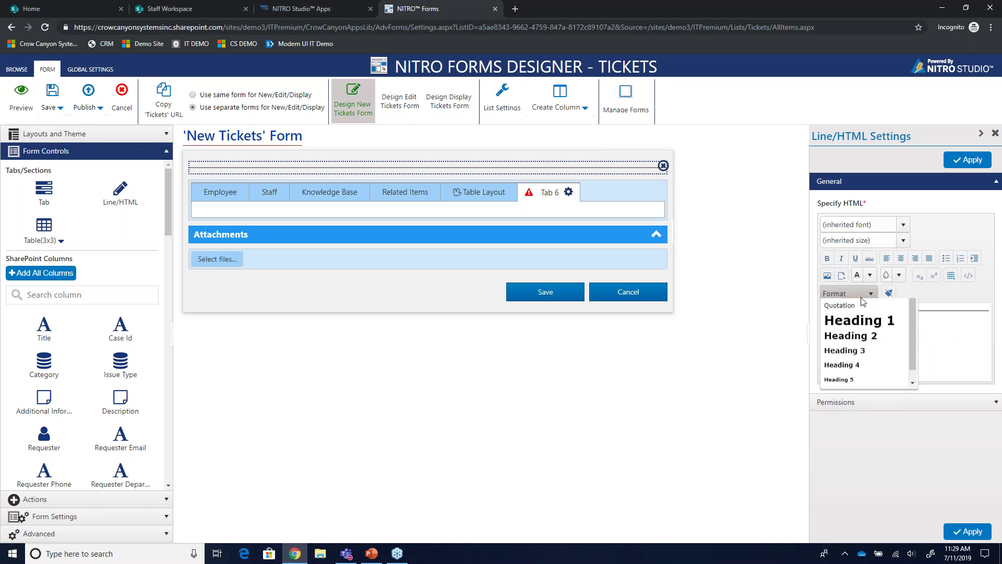
{"action": "left_click", "coordinate": [867, 335]}
{"action": "left_click", "coordinate": [901, 257]}
{"action": "left_click", "coordinate": [974, 161]}
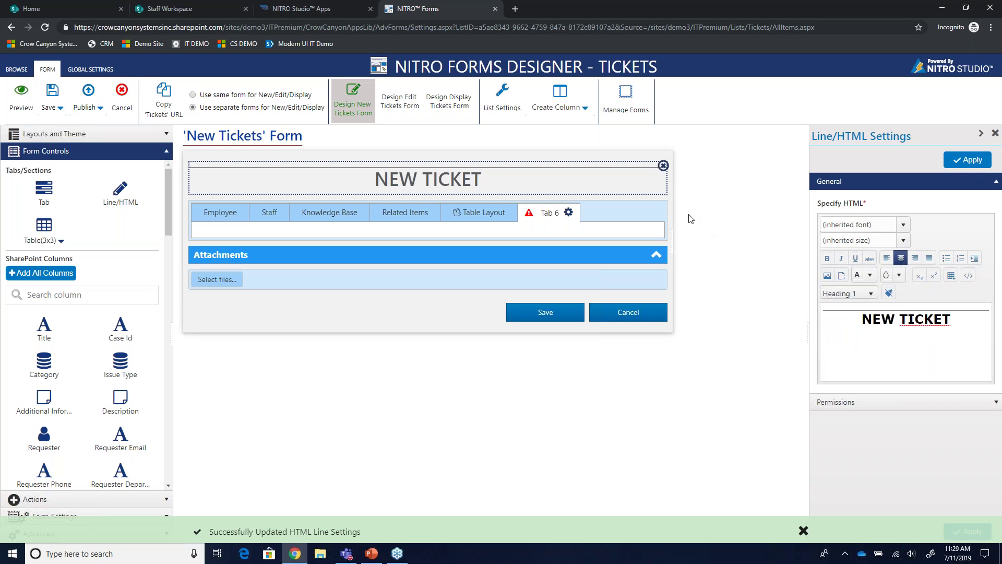
Delete the NEW TICKET heading element and the empty Tab 6 from the form
{"action": "left_click", "coordinate": [661, 166]}
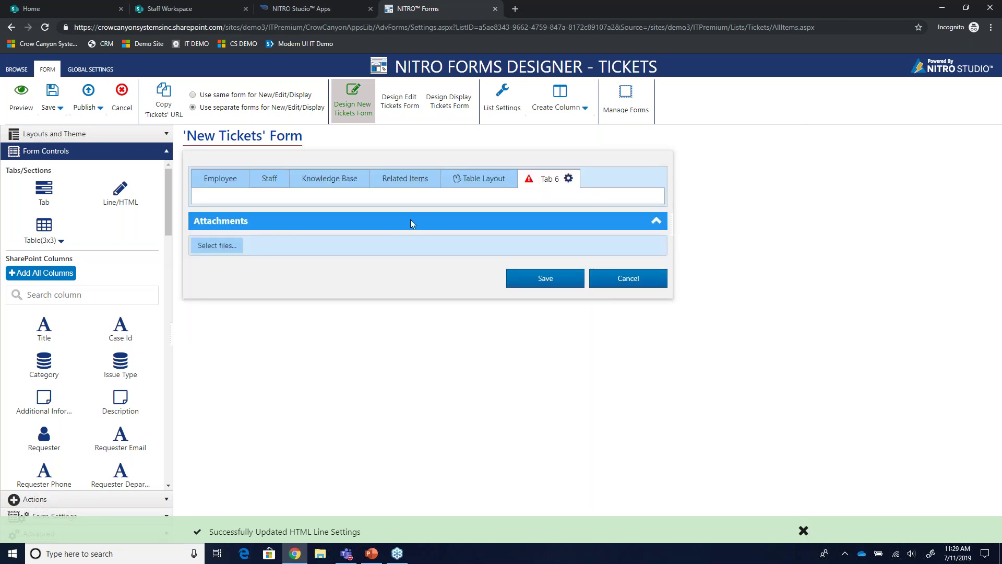
{"action": "left_click", "coordinate": [569, 179]}
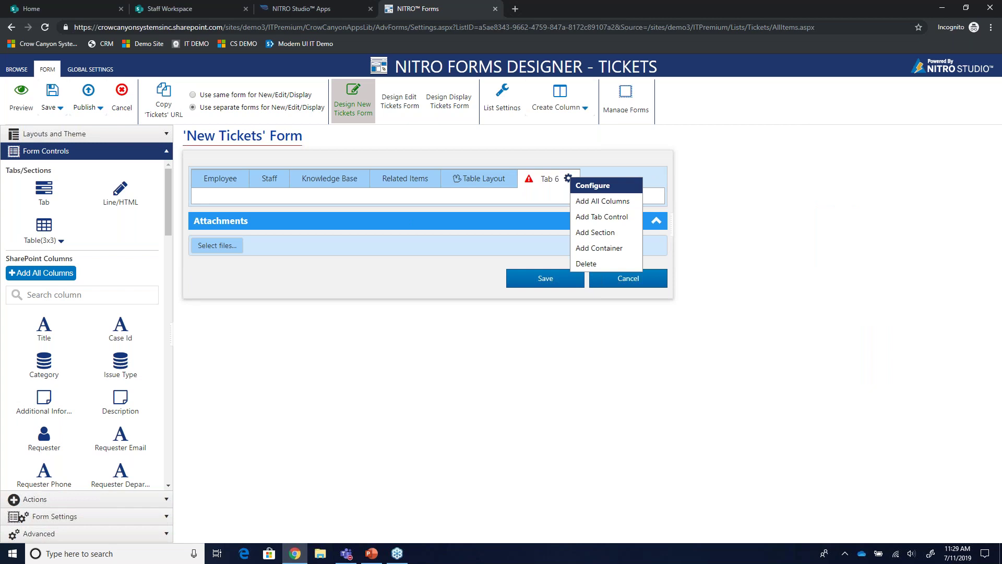
{"action": "left_click", "coordinate": [586, 264]}
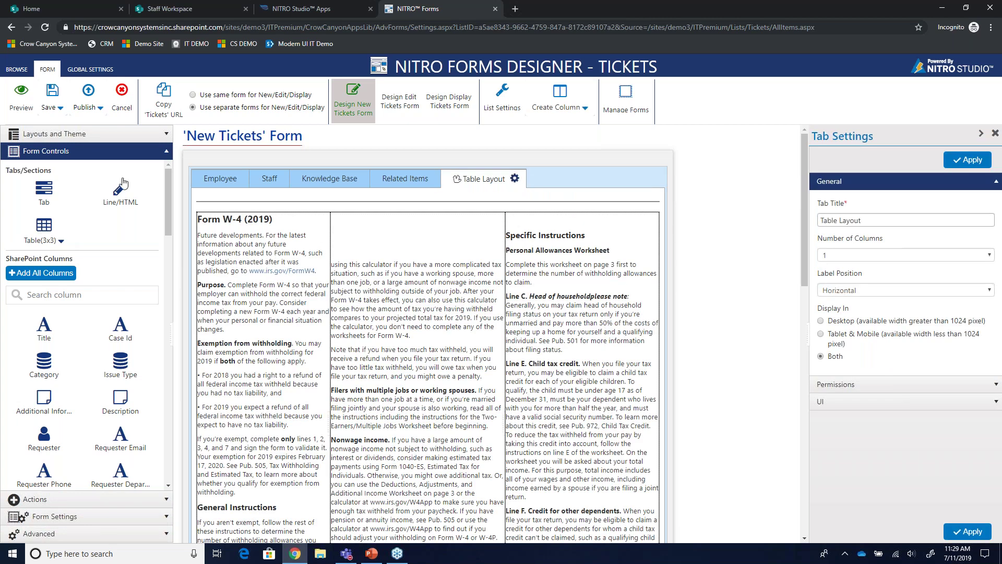
Add a fresh empty tab to the end of the form's tab strip
{"action": "left_click_drag", "start_coordinate": [44, 194], "coordinate": [490, 177]}
Examine the W-4 form built from tables on the Table Layout tab, from the instructions to the signature fields
{"action": "left_click", "coordinate": [489, 178]}
{"action": "scroll", "coordinate": [456, 317], "scroll_direction": "down", "scroll_amount": 1}
{"action": "scroll", "coordinate": [455, 317], "scroll_direction": "down", "scroll_amount": 1}
{"action": "scroll", "coordinate": [455, 318], "scroll_direction": "down", "scroll_amount": 2}
{"action": "scroll", "coordinate": [455, 317], "scroll_direction": "down", "scroll_amount": 4}
{"action": "scroll", "coordinate": [455, 318], "scroll_direction": "down", "scroll_amount": 7}
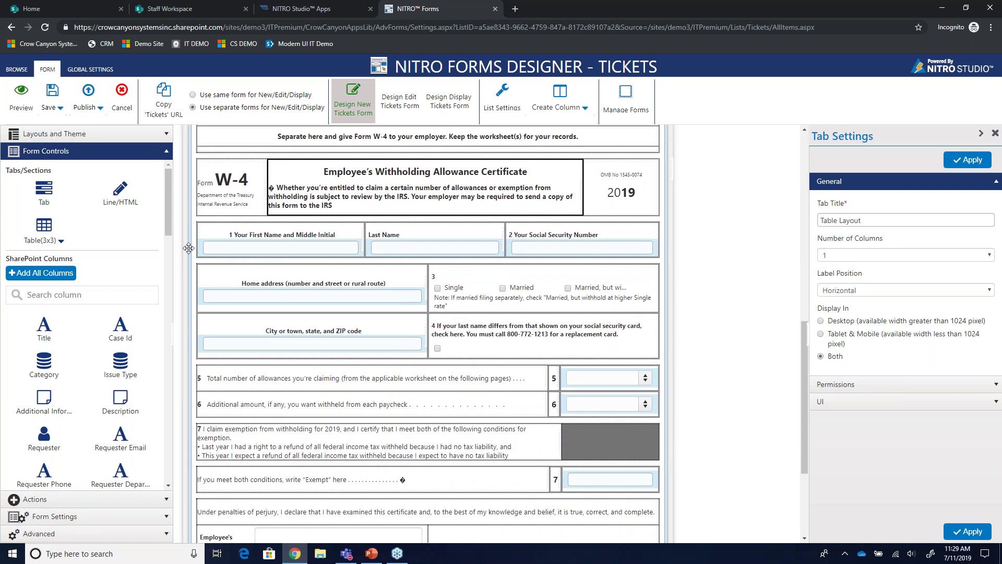
{"action": "scroll", "coordinate": [352, 333], "scroll_direction": "down", "scroll_amount": 2}
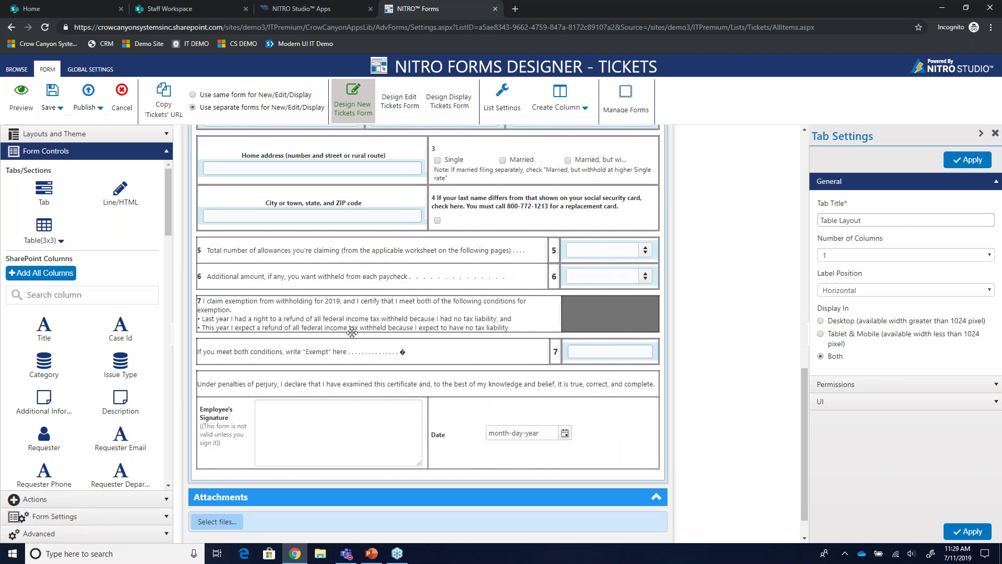
{"action": "scroll", "coordinate": [352, 333], "scroll_direction": "up", "scroll_amount": 3}
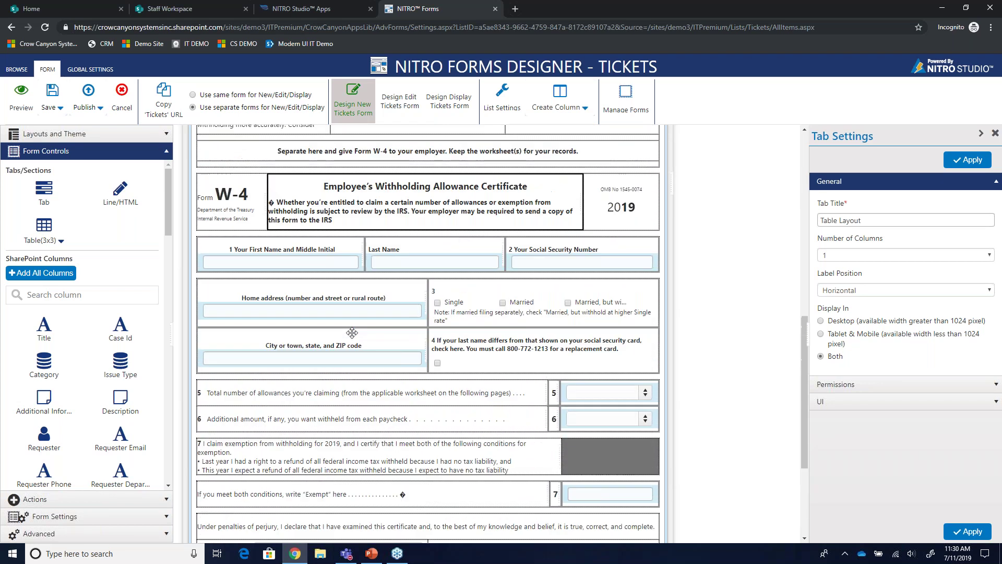
{"action": "scroll", "coordinate": [352, 333], "scroll_direction": "up", "scroll_amount": 5}
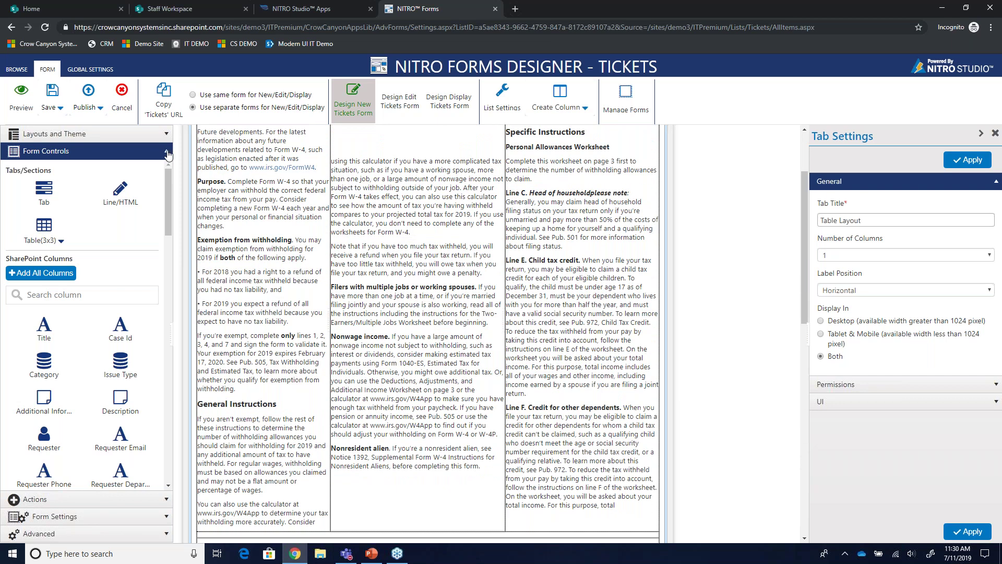
{"action": "left_click", "coordinate": [163, 151]}
{"action": "scroll", "coordinate": [322, 209], "scroll_direction": "up", "scroll_amount": 2}
{"action": "scroll", "coordinate": [322, 209], "scroll_direction": "up", "scroll_amount": 2}
Switch to the empty Tab 6, search the available SharePoint columns for "date", and clear the search
{"action": "left_click", "coordinate": [84, 151]}
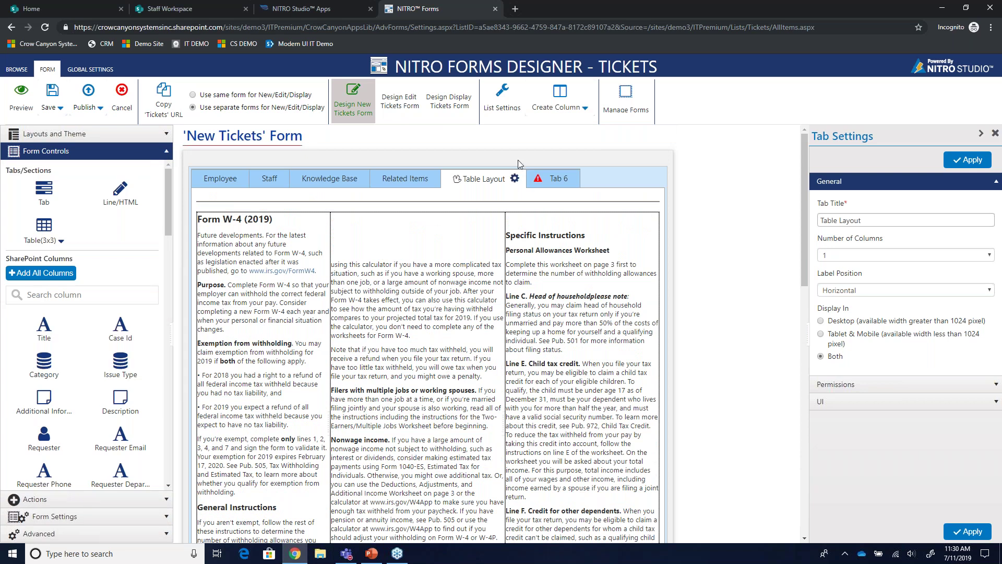
{"action": "left_click", "coordinate": [545, 178]}
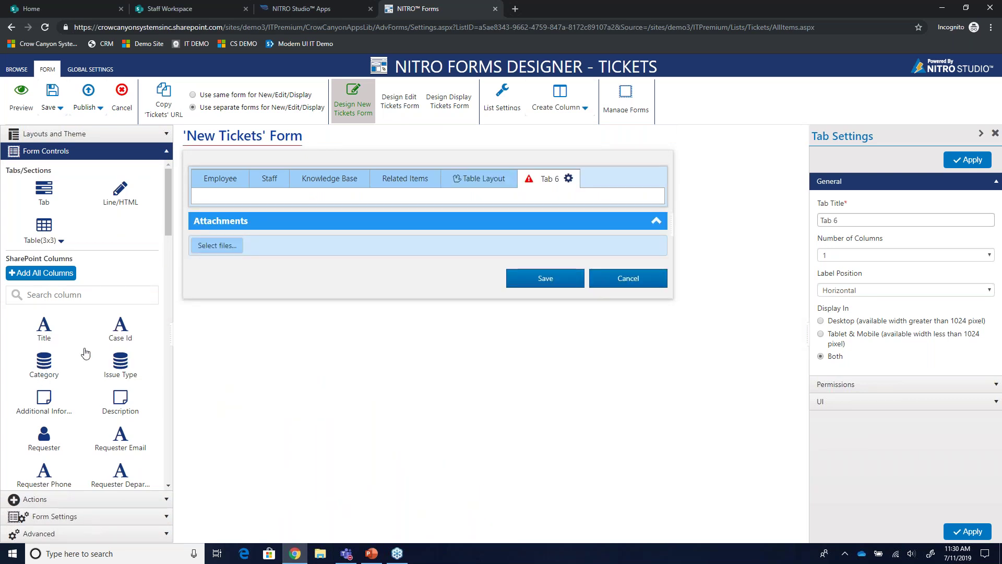
{"action": "left_click", "coordinate": [50, 296]}
{"action": "type", "text": "date"}
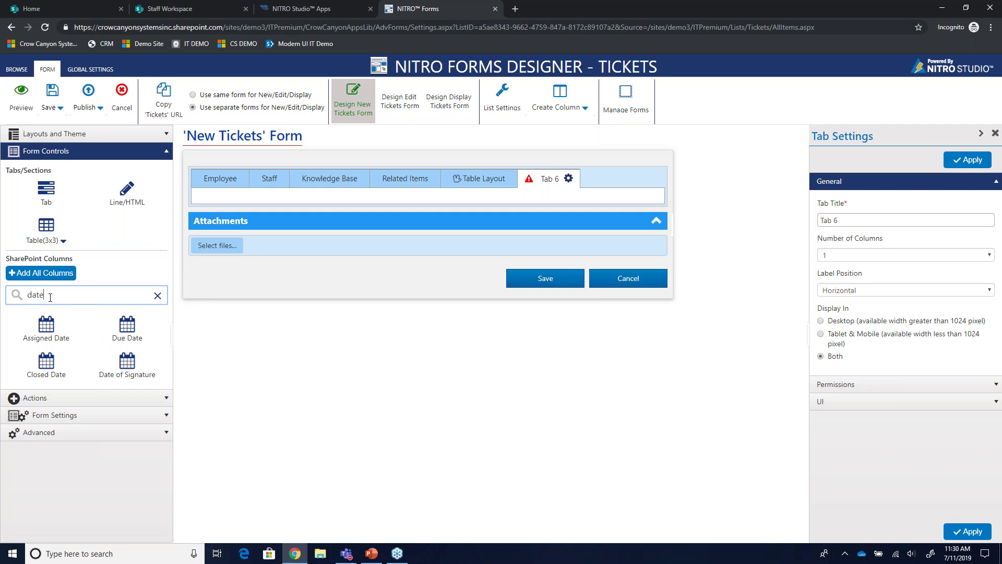
{"action": "left_click", "coordinate": [157, 295]}
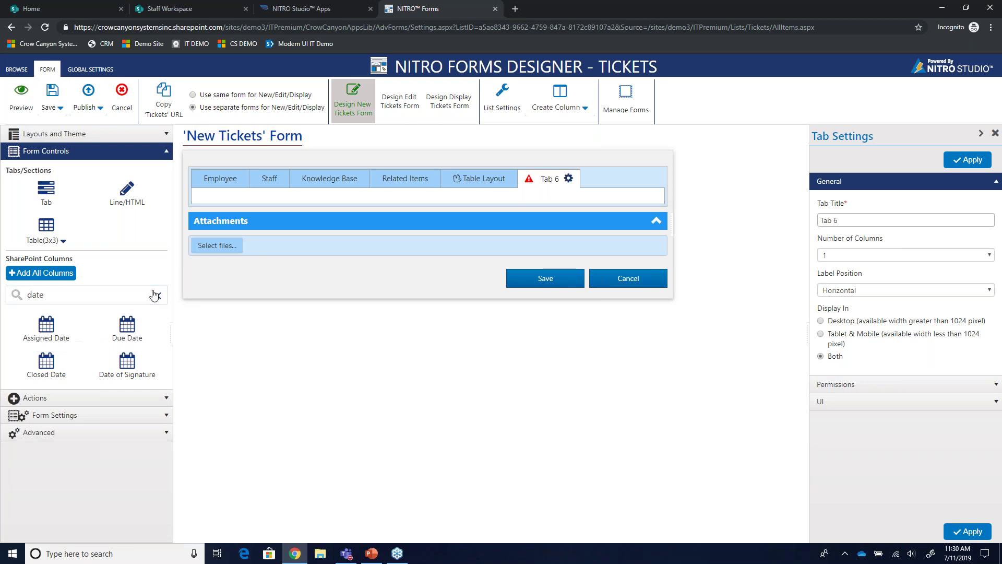
Add the Category column and a 3x3 table to Tab 6, and place the Title column in the table's first cell
{"action": "scroll", "coordinate": [73, 379], "scroll_direction": "down", "scroll_amount": 3}
{"action": "left_click_drag", "start_coordinate": [29, 322], "coordinate": [313, 212]}
{"action": "left_click", "coordinate": [298, 210]}
{"action": "left_click_drag", "start_coordinate": [39, 184], "coordinate": [303, 220]}
{"action": "left_click_drag", "start_coordinate": [70, 287], "coordinate": [278, 241]}
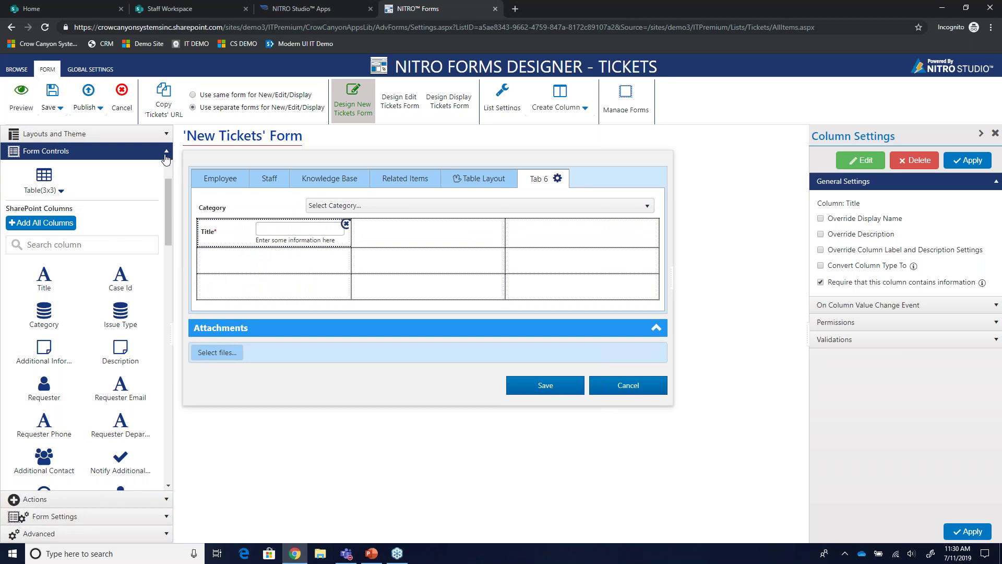
Review the Title column's permission and validation settings, and look over the available form settings
{"action": "left_click", "coordinate": [842, 323]}
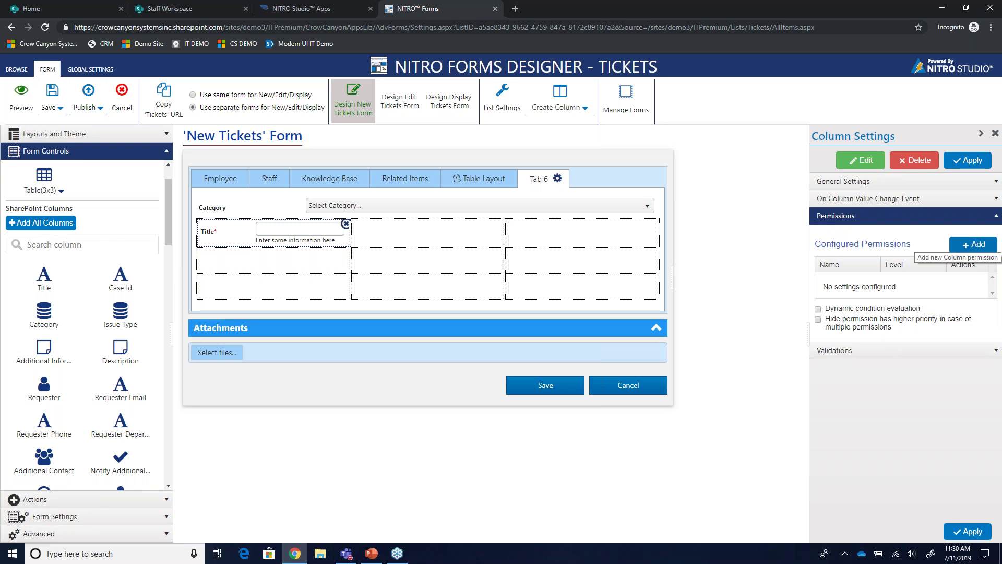
{"action": "left_click", "coordinate": [901, 352]}
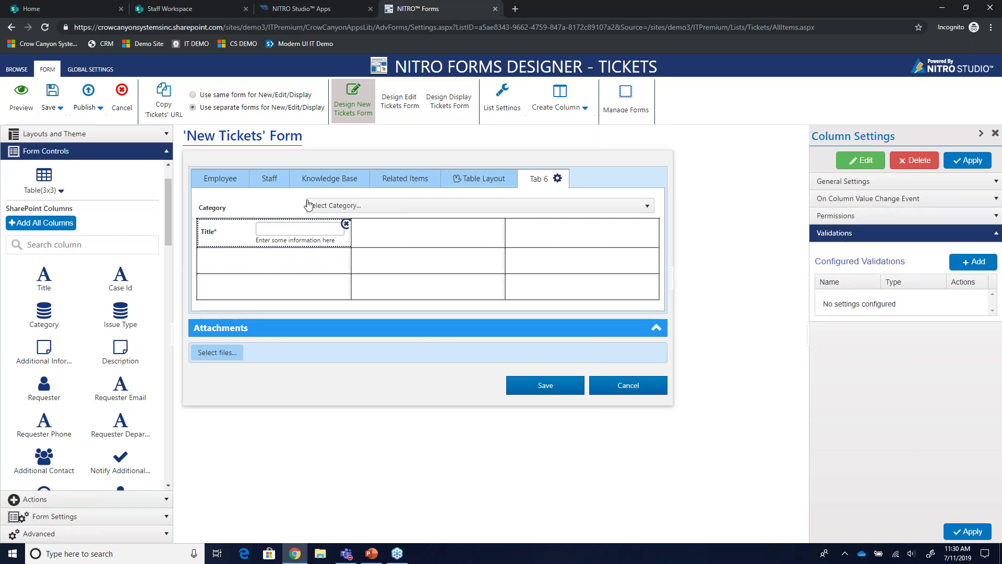
{"action": "left_click", "coordinate": [159, 151]}
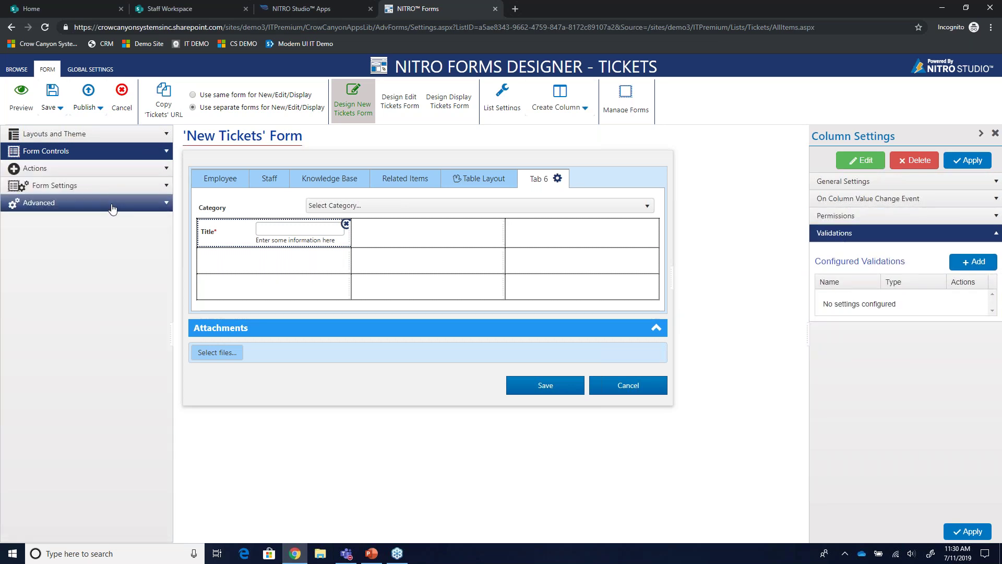
{"action": "left_click", "coordinate": [144, 187]}
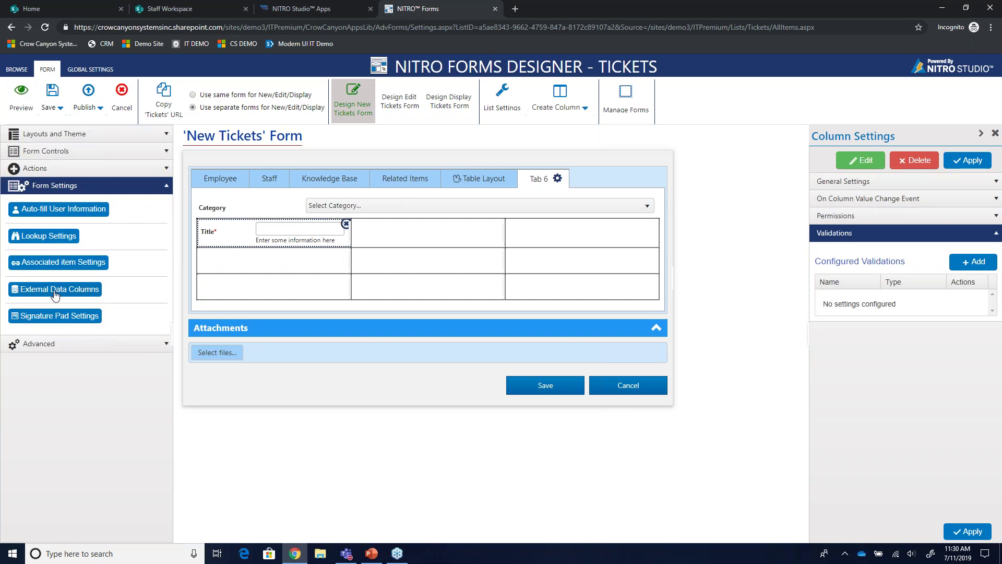
Look over the advanced customization options for the New Tickets form and the script and submit actions available for it
{"action": "left_click", "coordinate": [119, 344]}
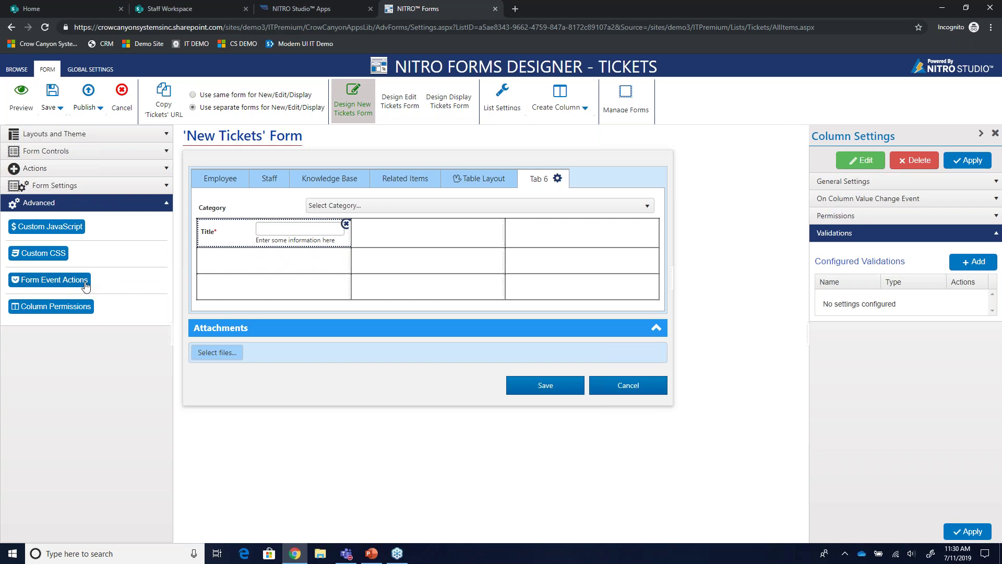
{"action": "left_click", "coordinate": [79, 152]}
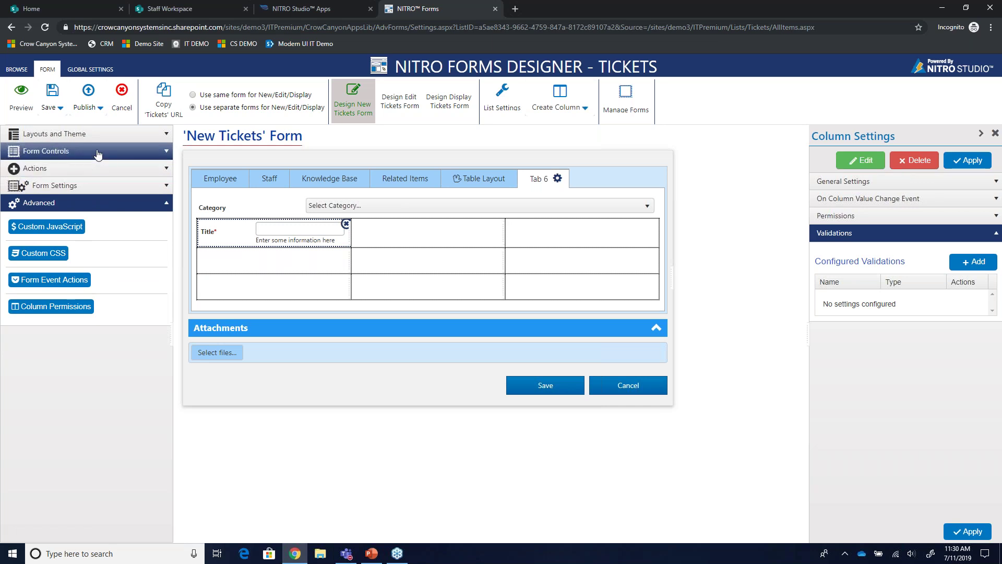
{"action": "left_click", "coordinate": [72, 152]}
{"action": "left_click", "coordinate": [65, 168]}
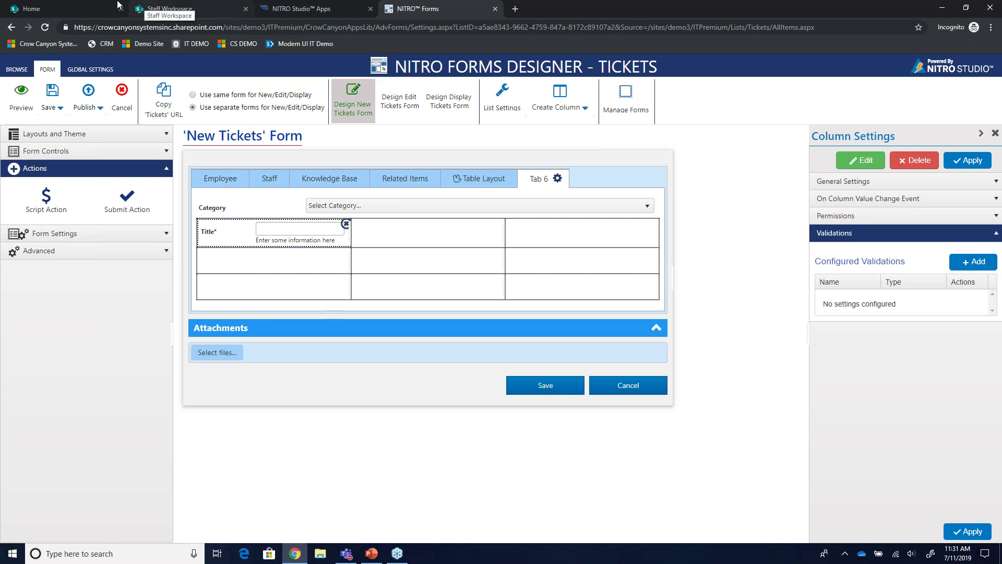
Revisit the IT Premium home page and the NITRO Studio apps overview, ending on the home page
{"action": "left_click", "coordinate": [68, 7]}
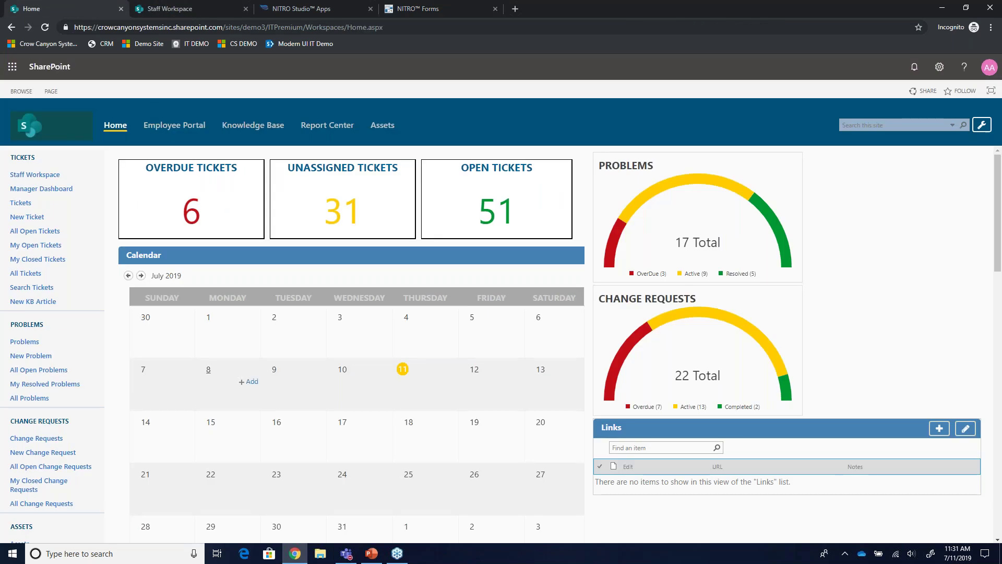
{"action": "left_click", "coordinate": [405, 7]}
{"action": "left_click", "coordinate": [323, 7]}
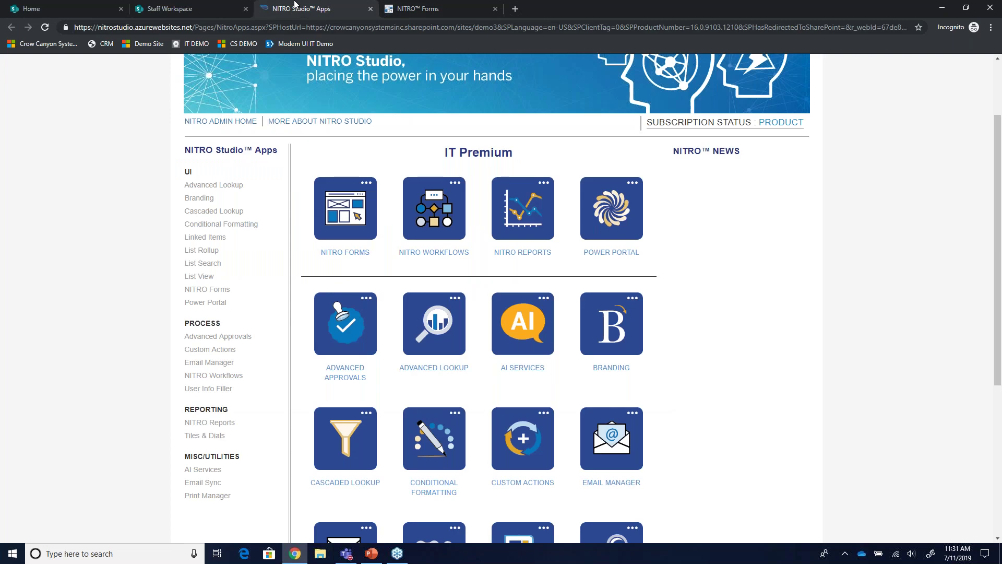
{"action": "left_click", "coordinate": [103, 7]}
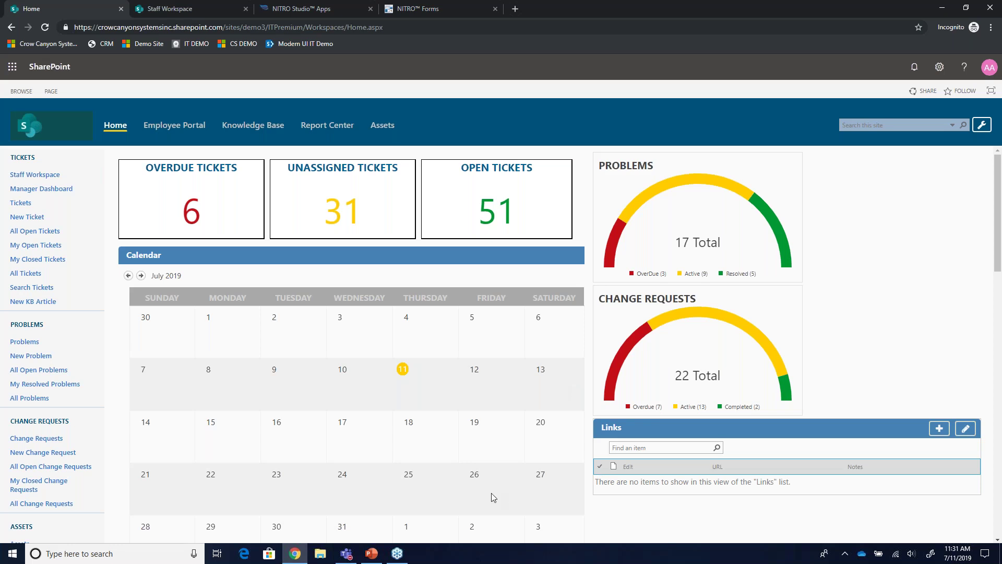
Switch to the PowerPoint slide show and show the closing slide with the upcoming webinars
{"action": "left_click", "coordinate": [371, 553]}
{"action": "left_click", "coordinate": [235, 397]}
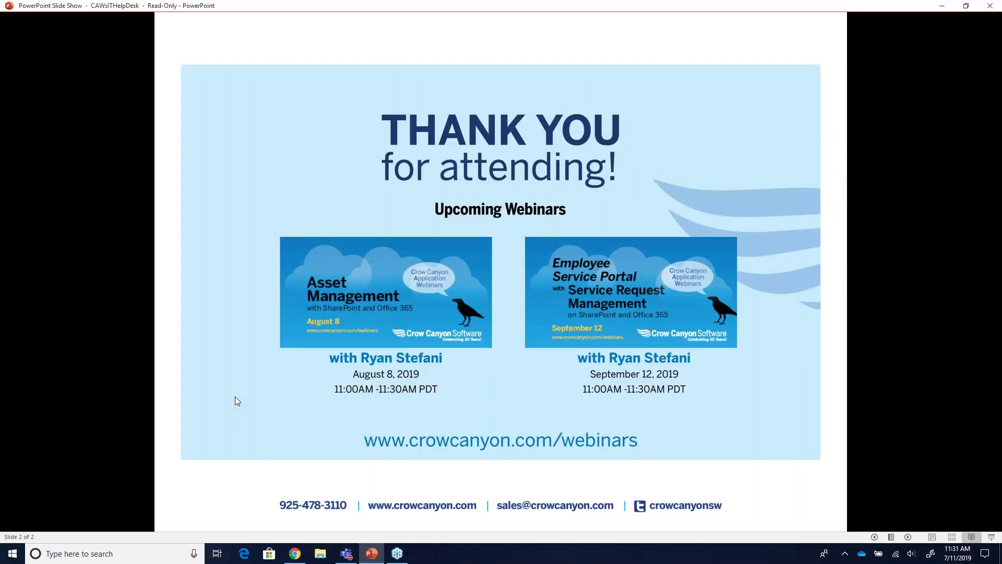